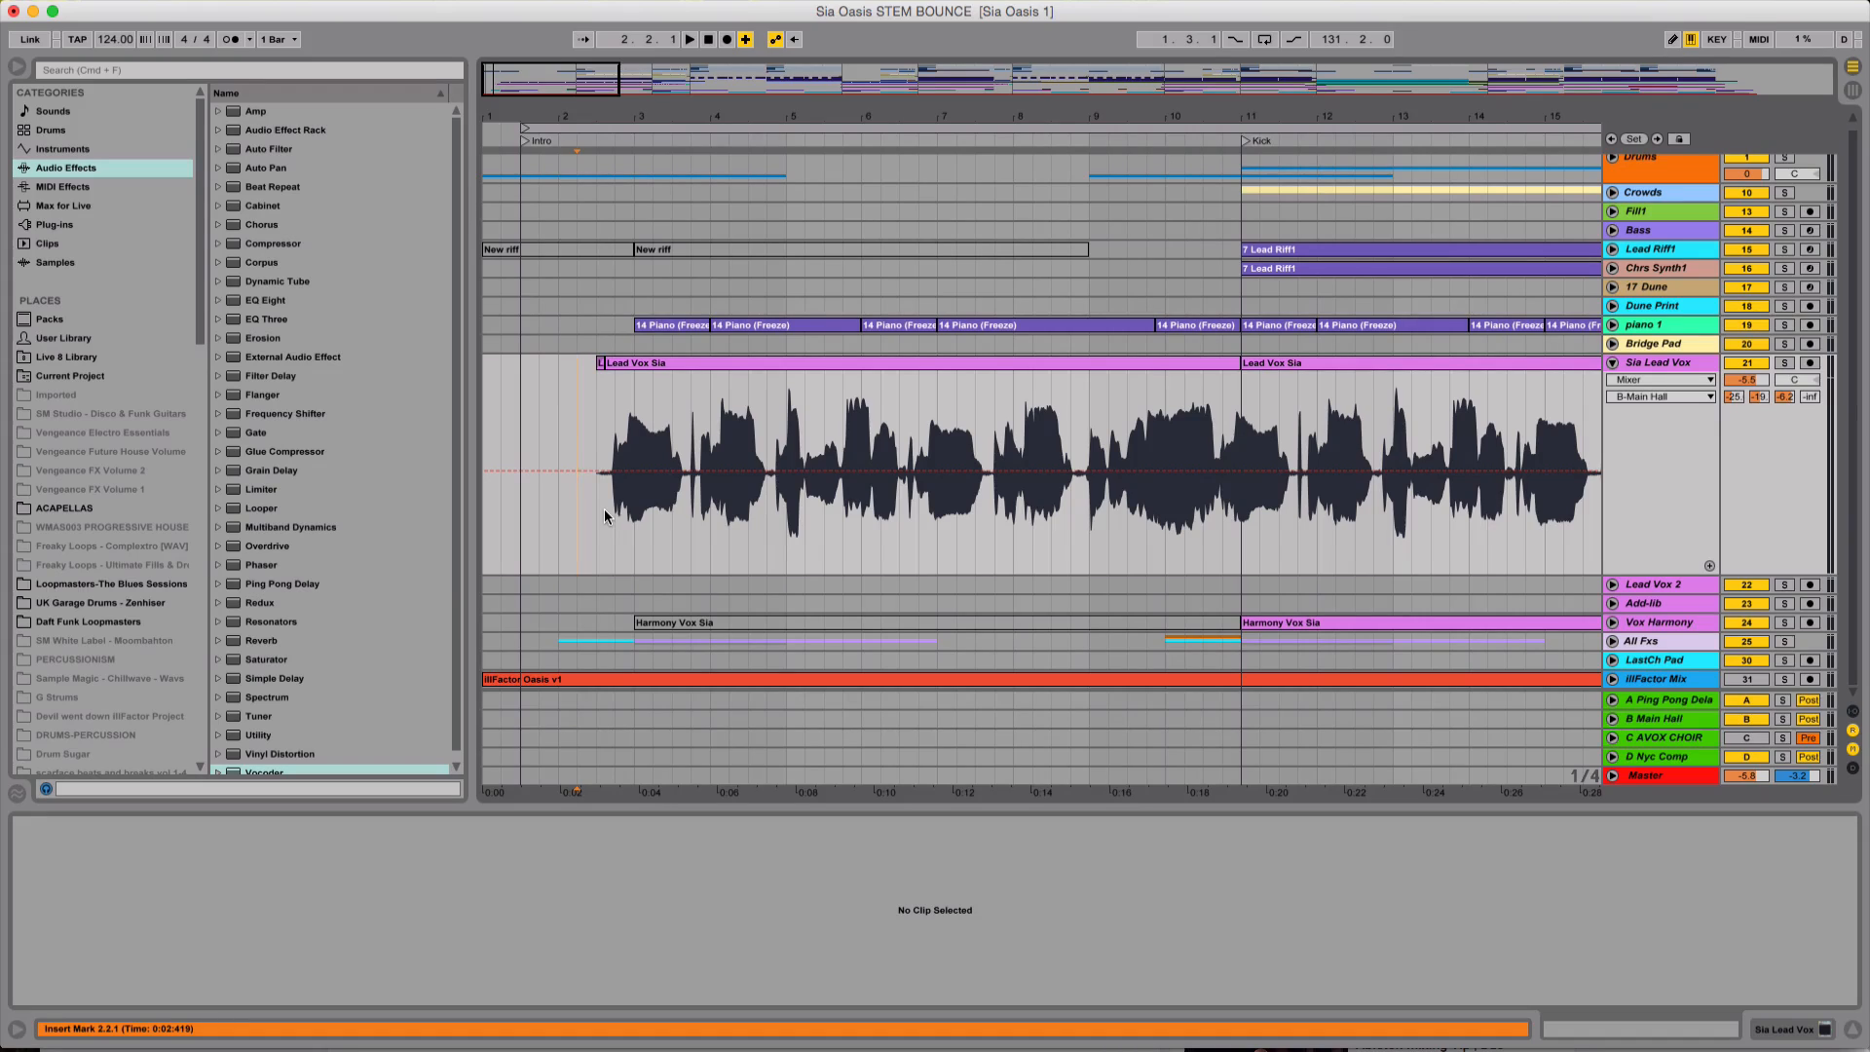
- Play back the lead vocal from the beginning of its first clip
{"action": "left_click", "coordinate": [604, 517]}
{"action": "key", "text": "space"}
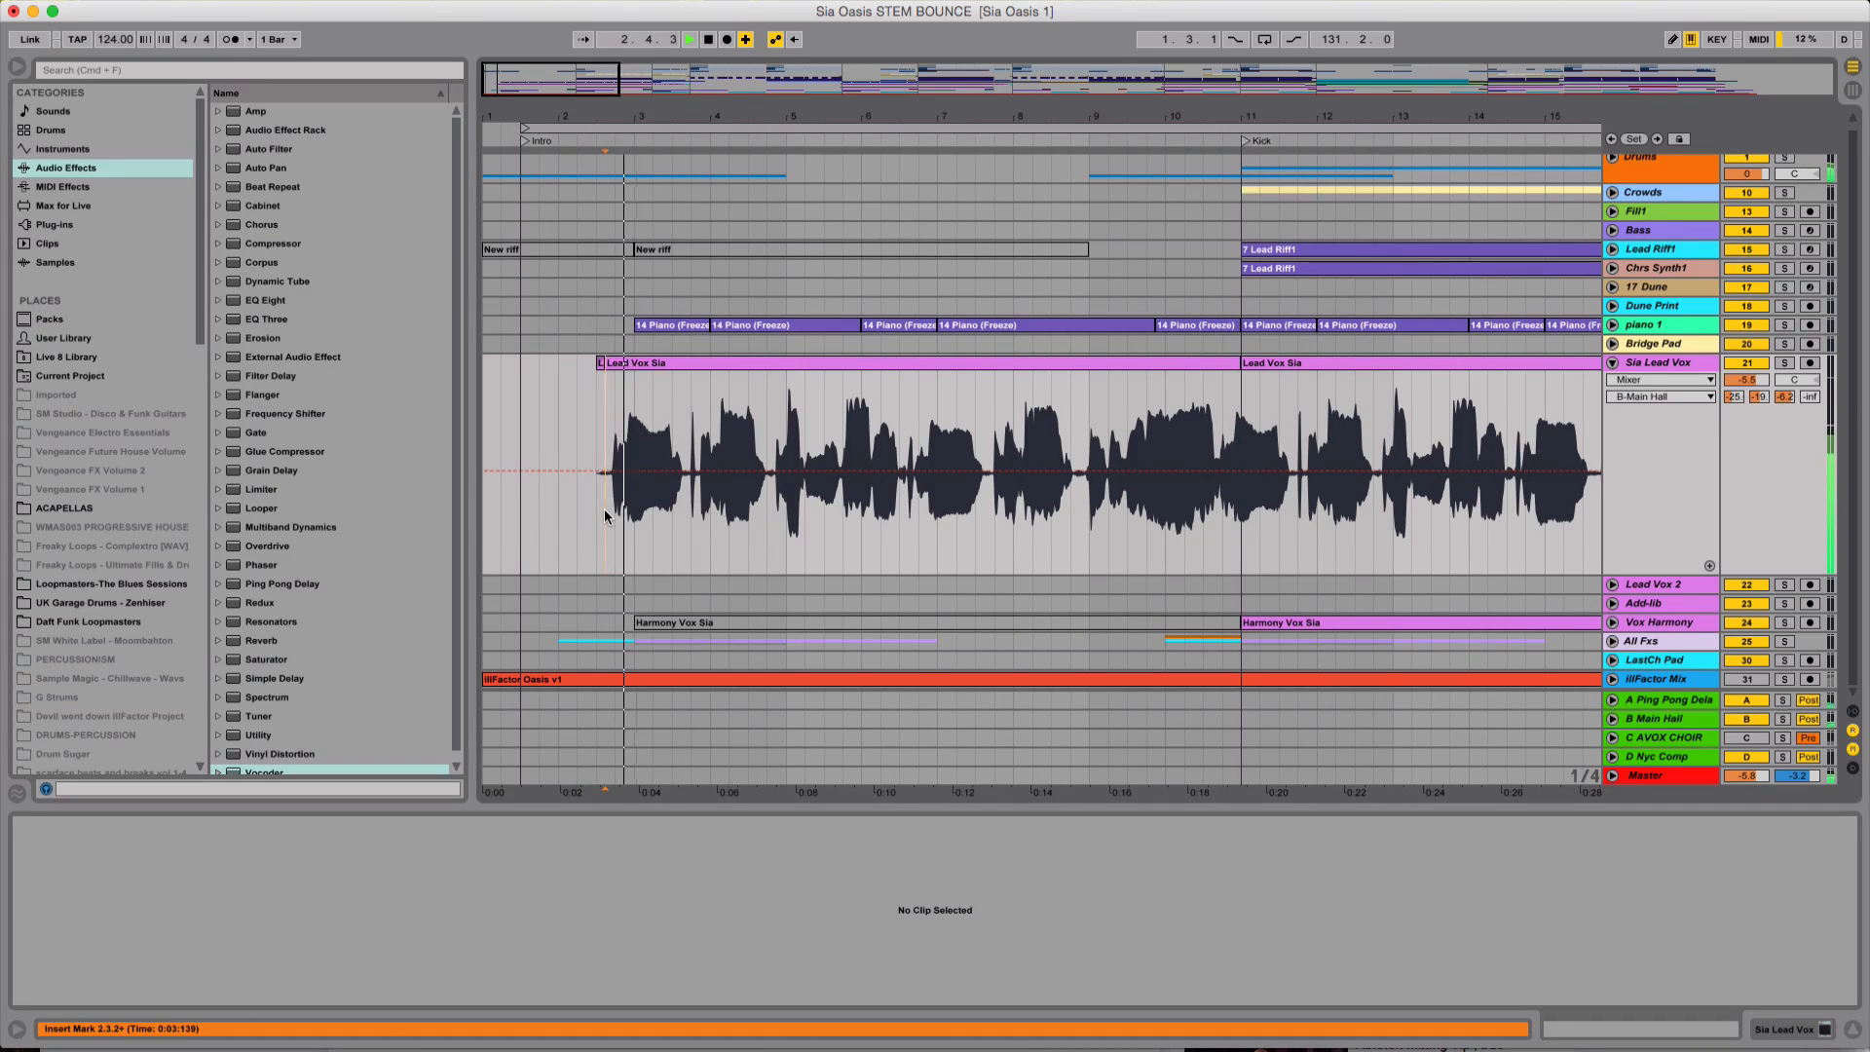
{"action": "left_click_drag", "start_coordinate": [959, 117], "coordinate": [868, 98]}
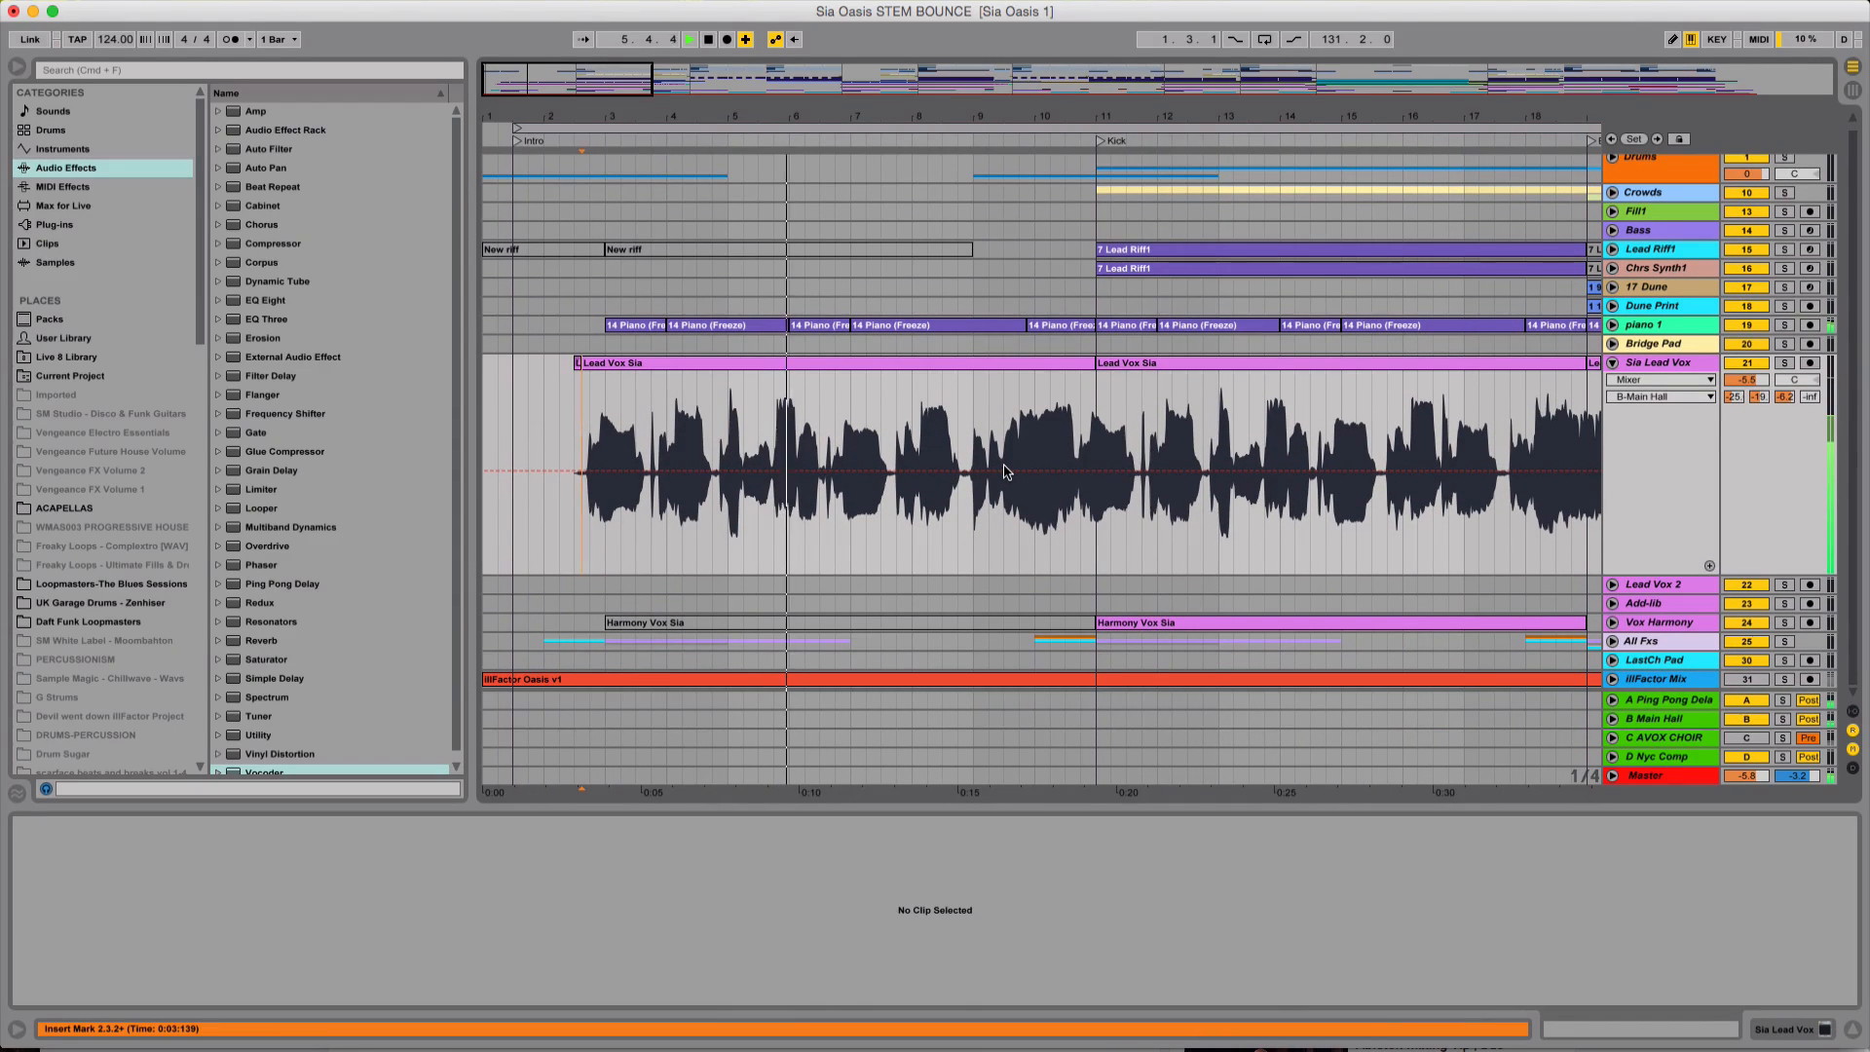
{"action": "key", "text": "space"}
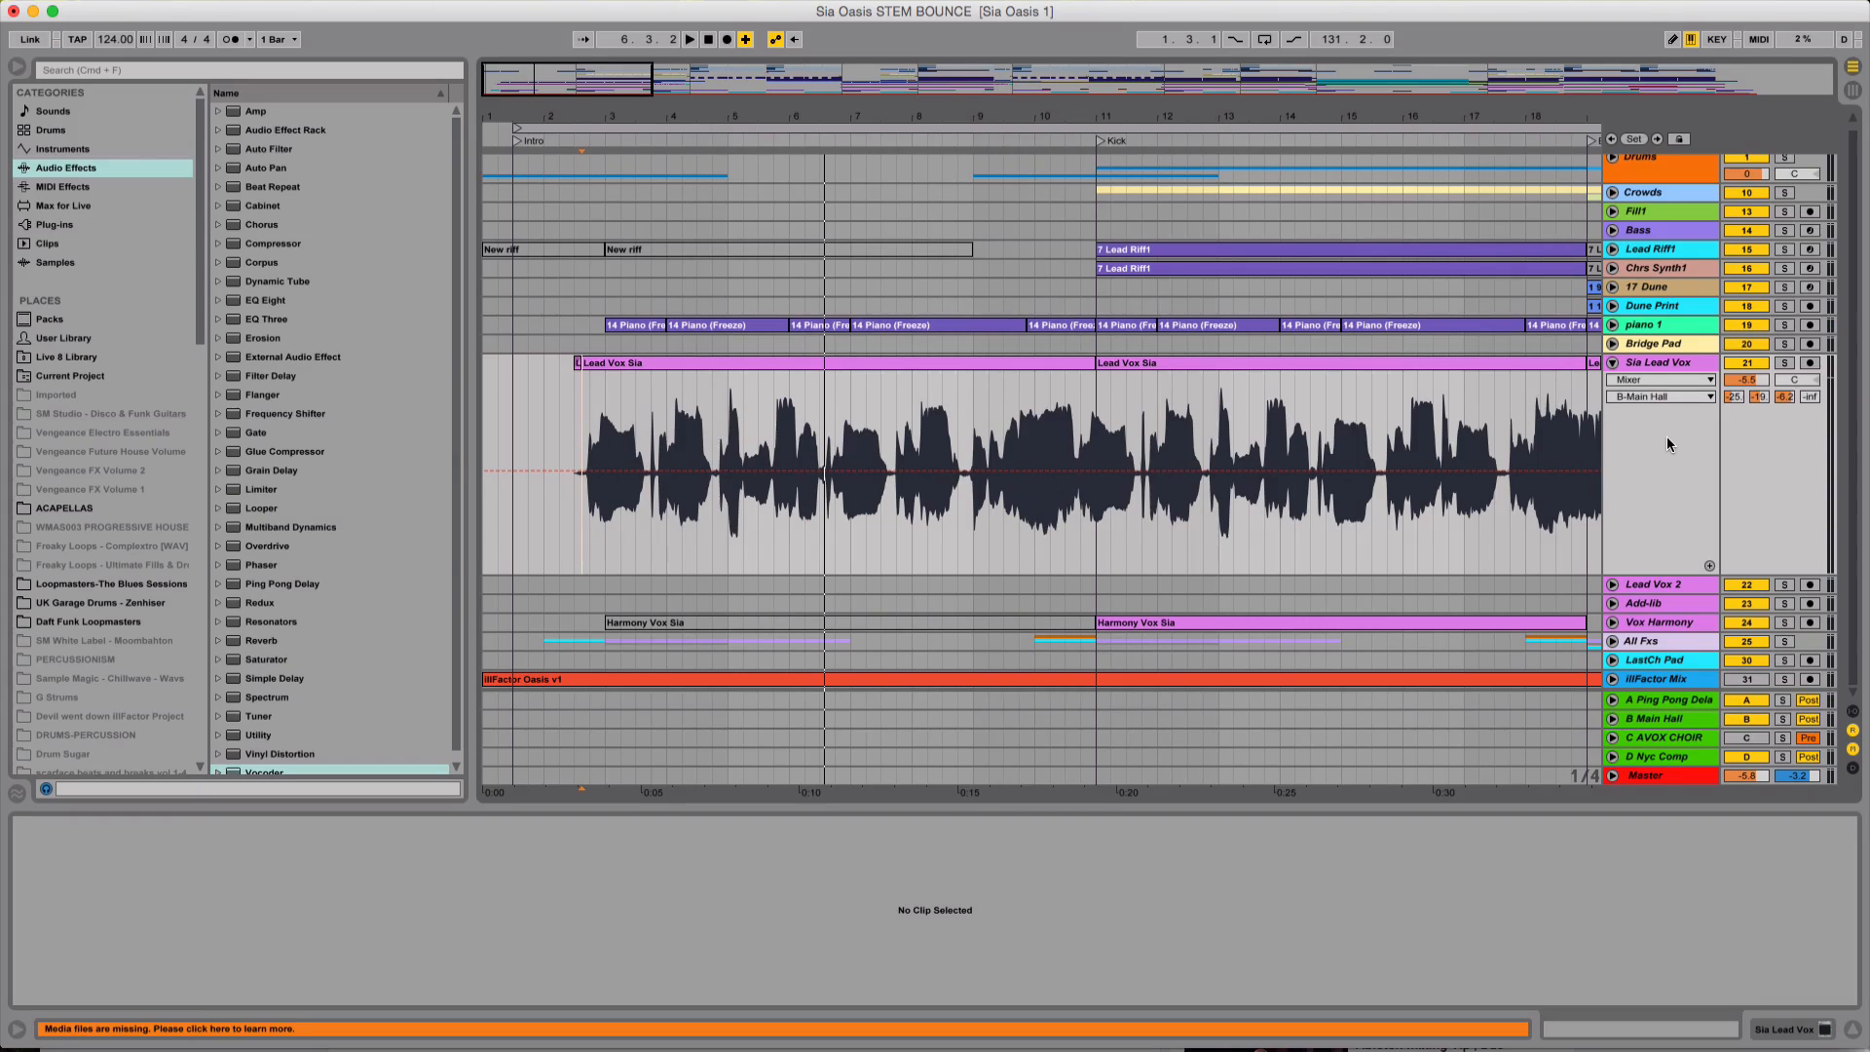
- Duplicate the Sia Lead Vox track together with its clips
{"action": "left_click", "coordinate": [1678, 364]}
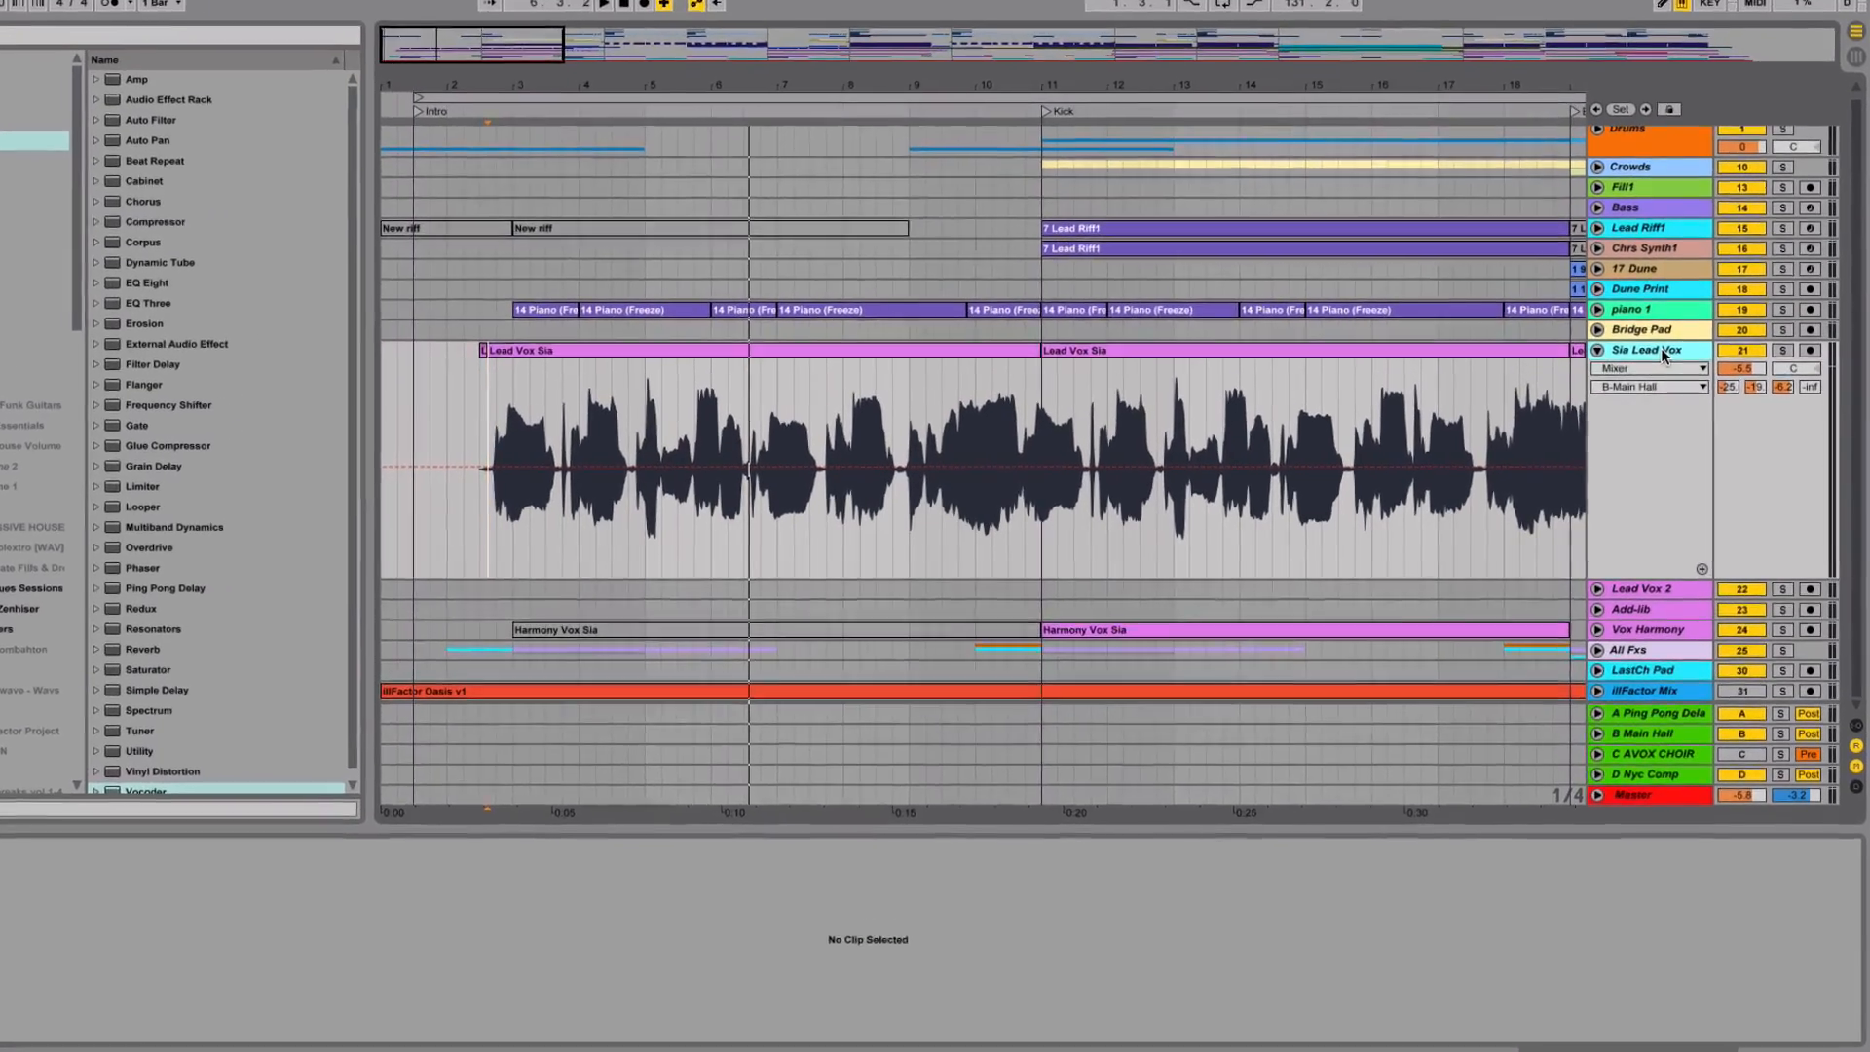
{"action": "right_click", "coordinate": [1665, 363]}
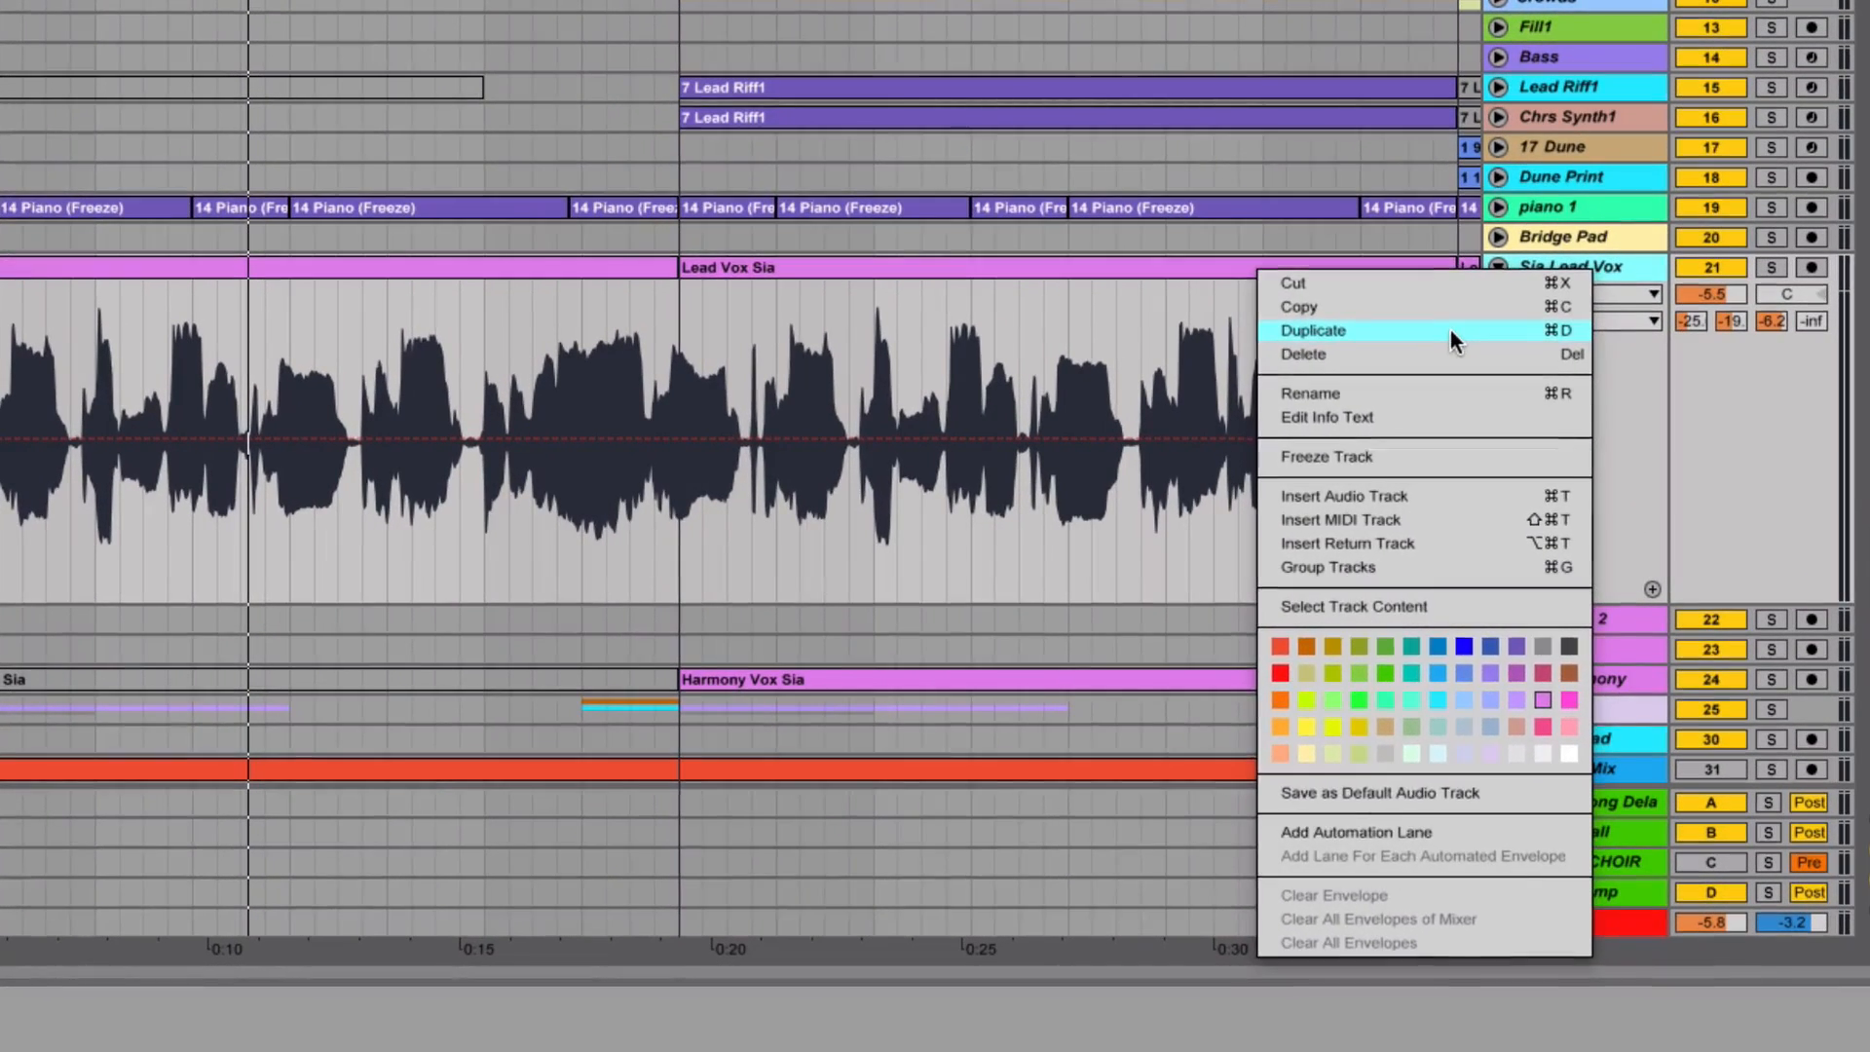
{"action": "left_click", "coordinate": [1472, 340]}
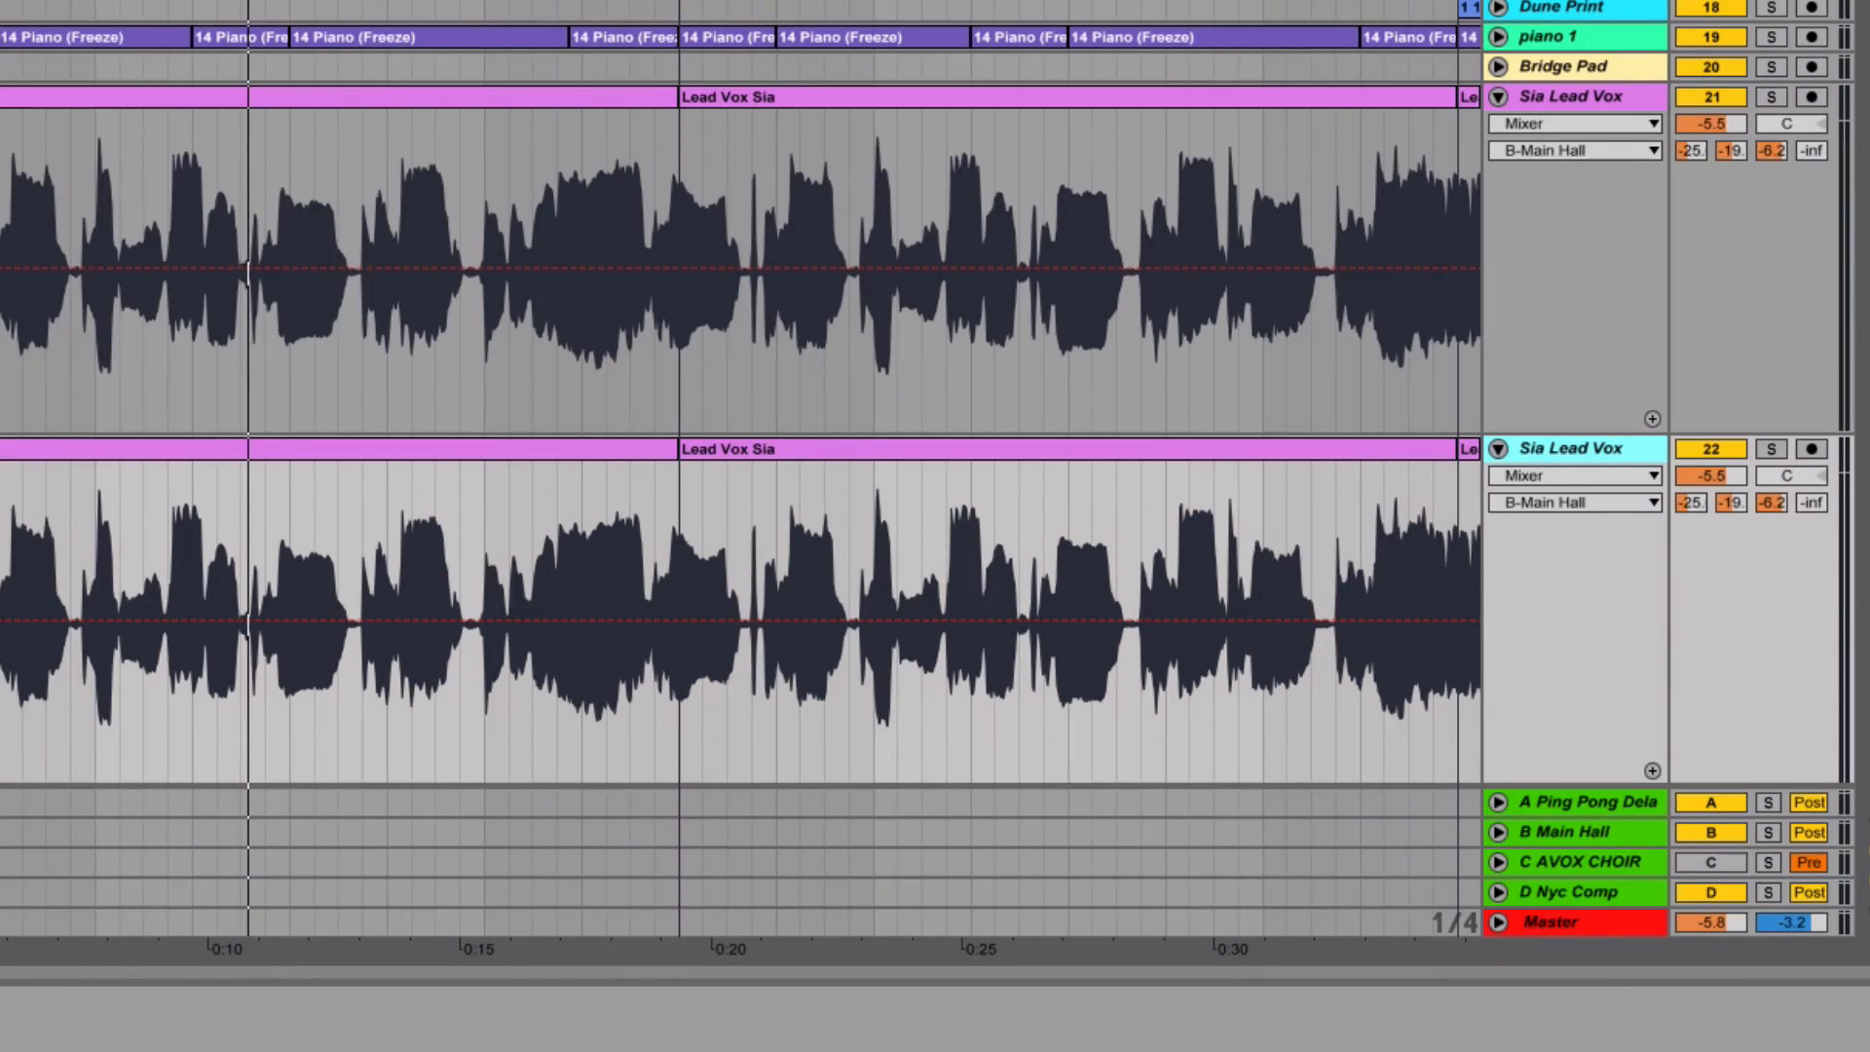
{"action": "left_click_drag", "start_coordinate": [678, 5], "coordinate": [737, 5]}
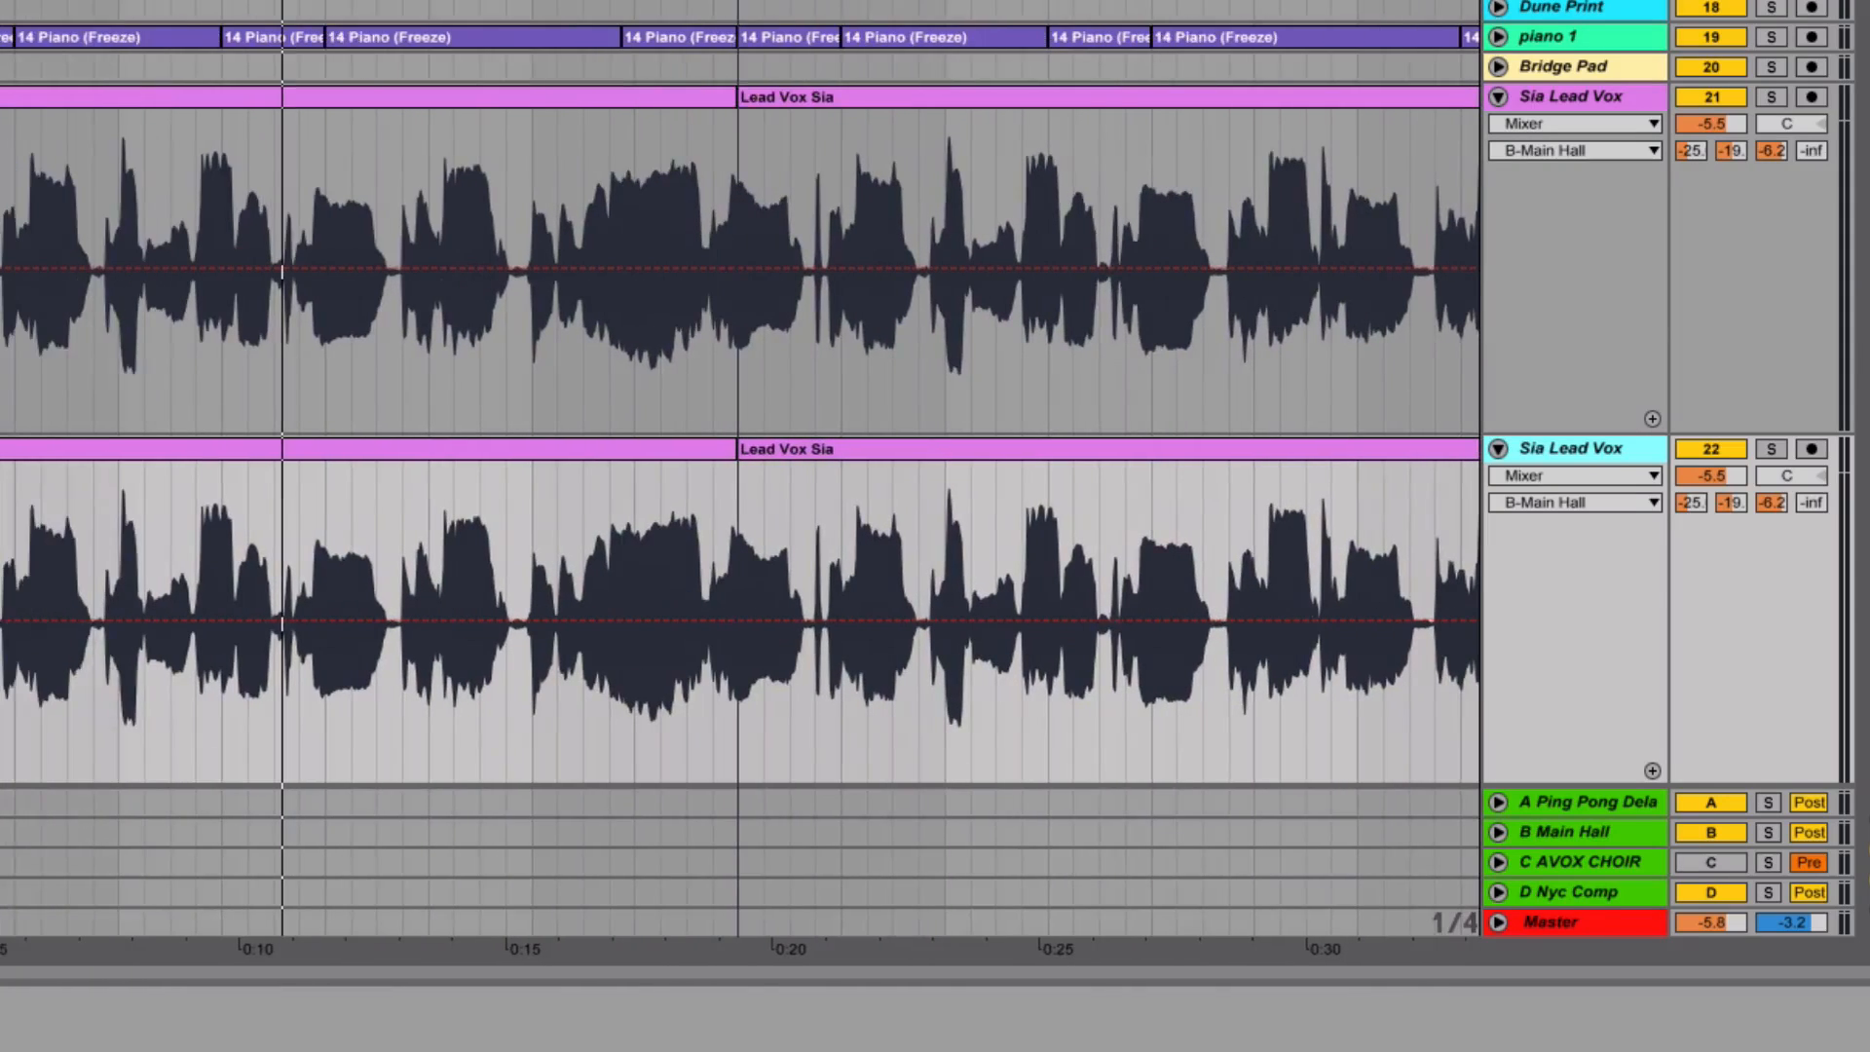
{"action": "left_click", "coordinate": [1622, 99]}
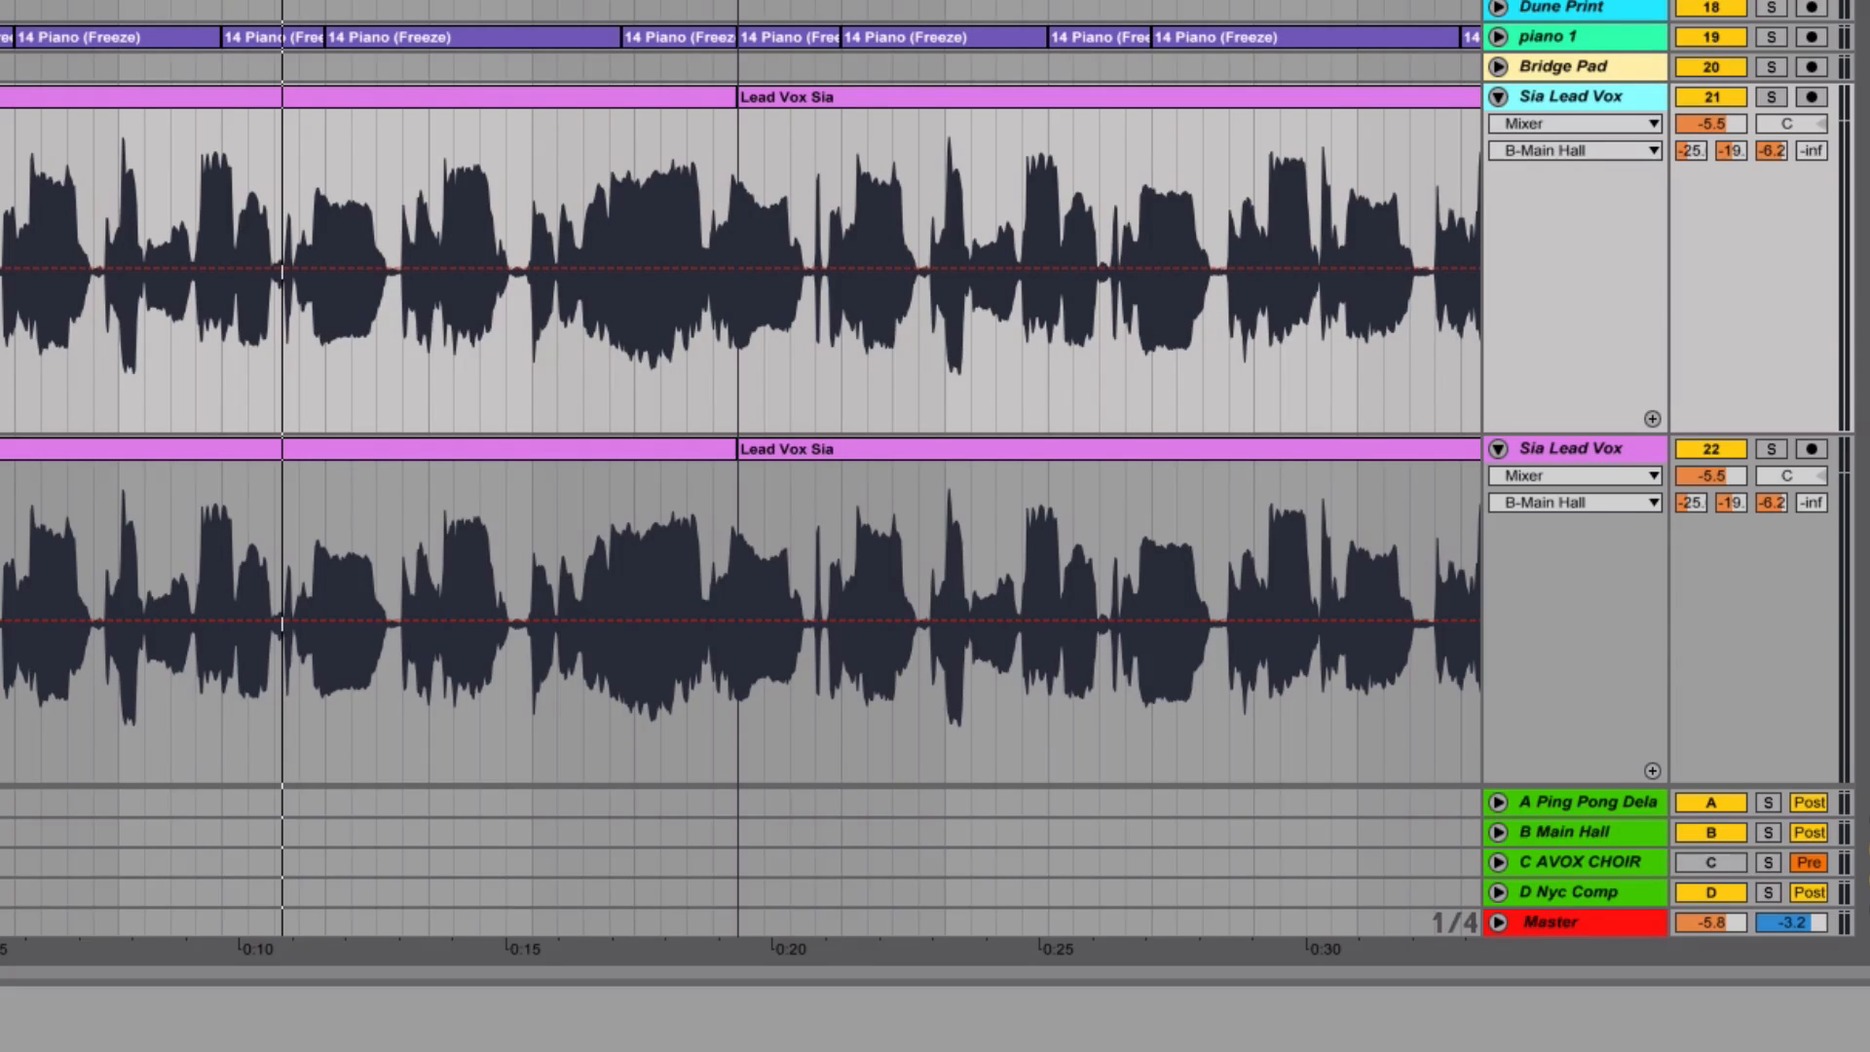
- Rename the duplicated lead vocal track as Sia Vocod Vox
{"action": "left_click", "coordinate": [1576, 449]}
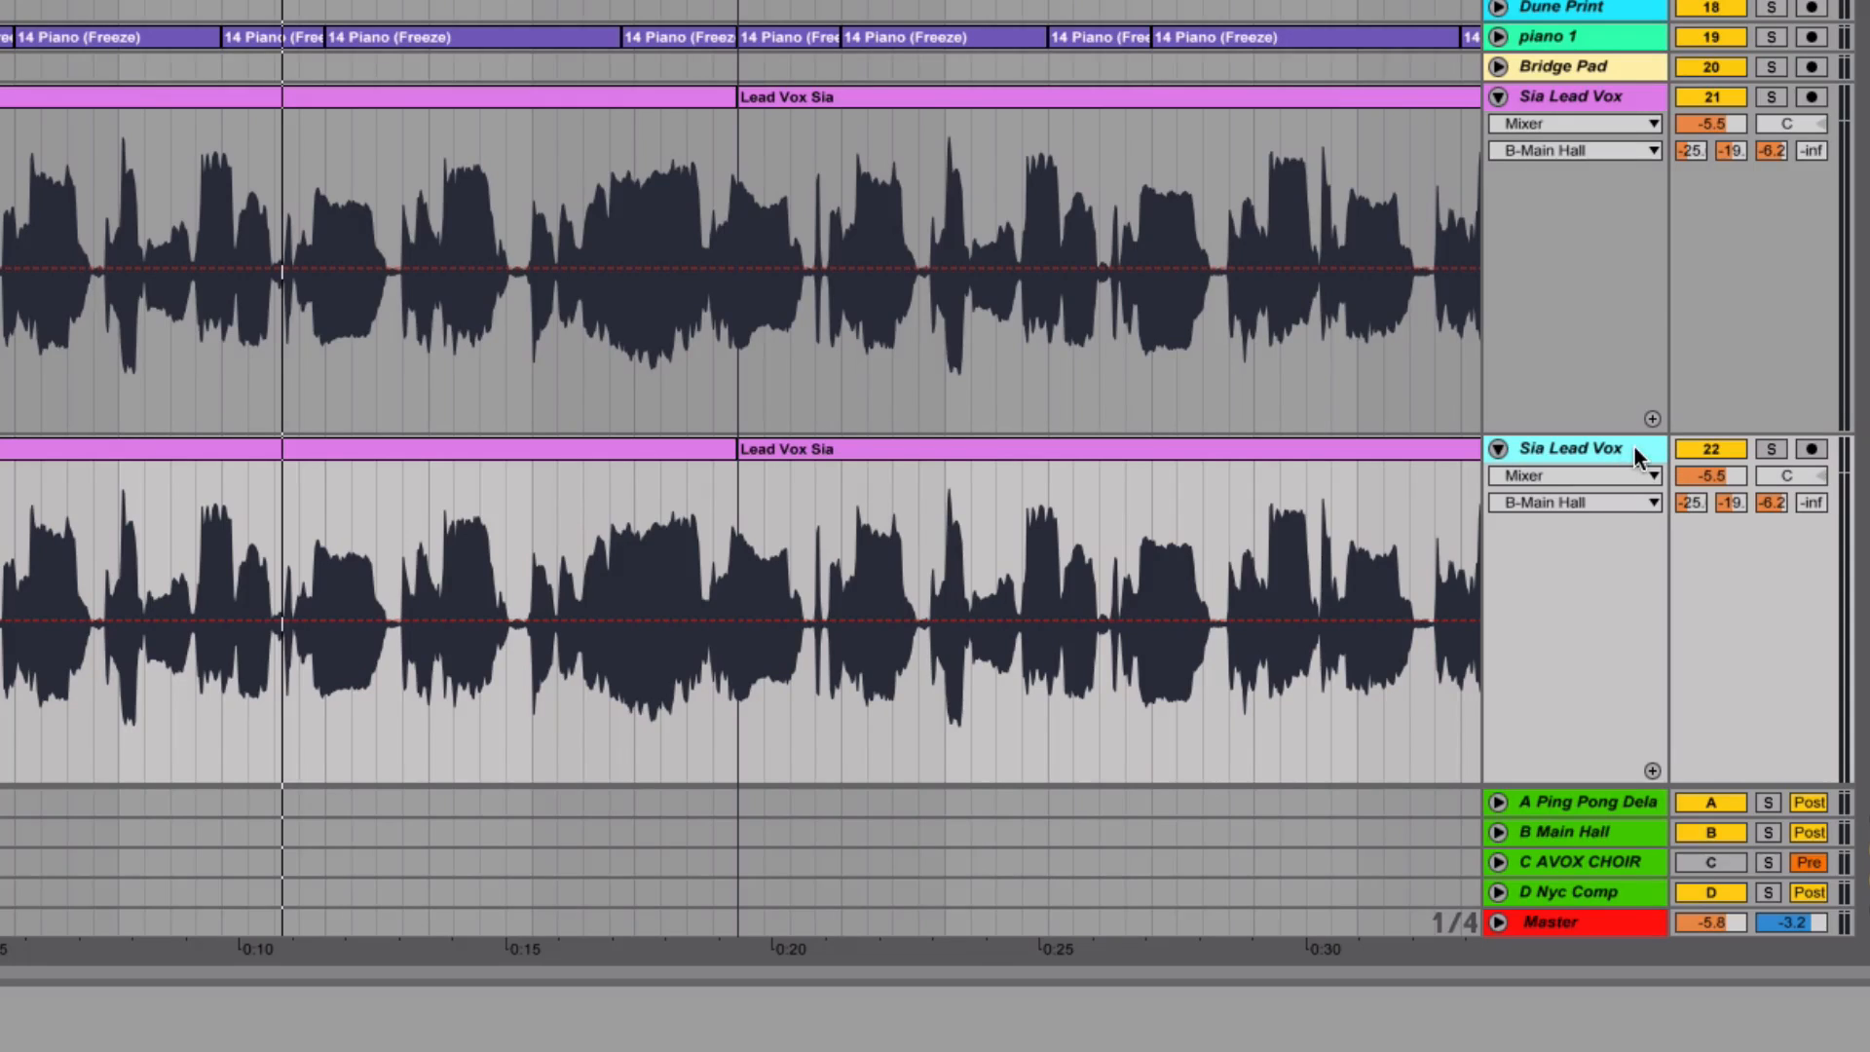
{"action": "key", "text": "ctrl+r"}
{"action": "left_click", "coordinate": [1633, 444]}
{"action": "key", "text": "BackSpace"}
{"action": "key", "text": "BackSpace"}
{"action": "key", "text": "BackSpace"}
{"action": "key", "text": "BackSpace"}
{"action": "key", "text": "BackSpace"}
{"action": "key", "text": "BackSpace"}
{"action": "key", "text": "BackSpace"}
{"action": "key", "text": "BackSpace"}
{"action": "type", "text": "Voc"}
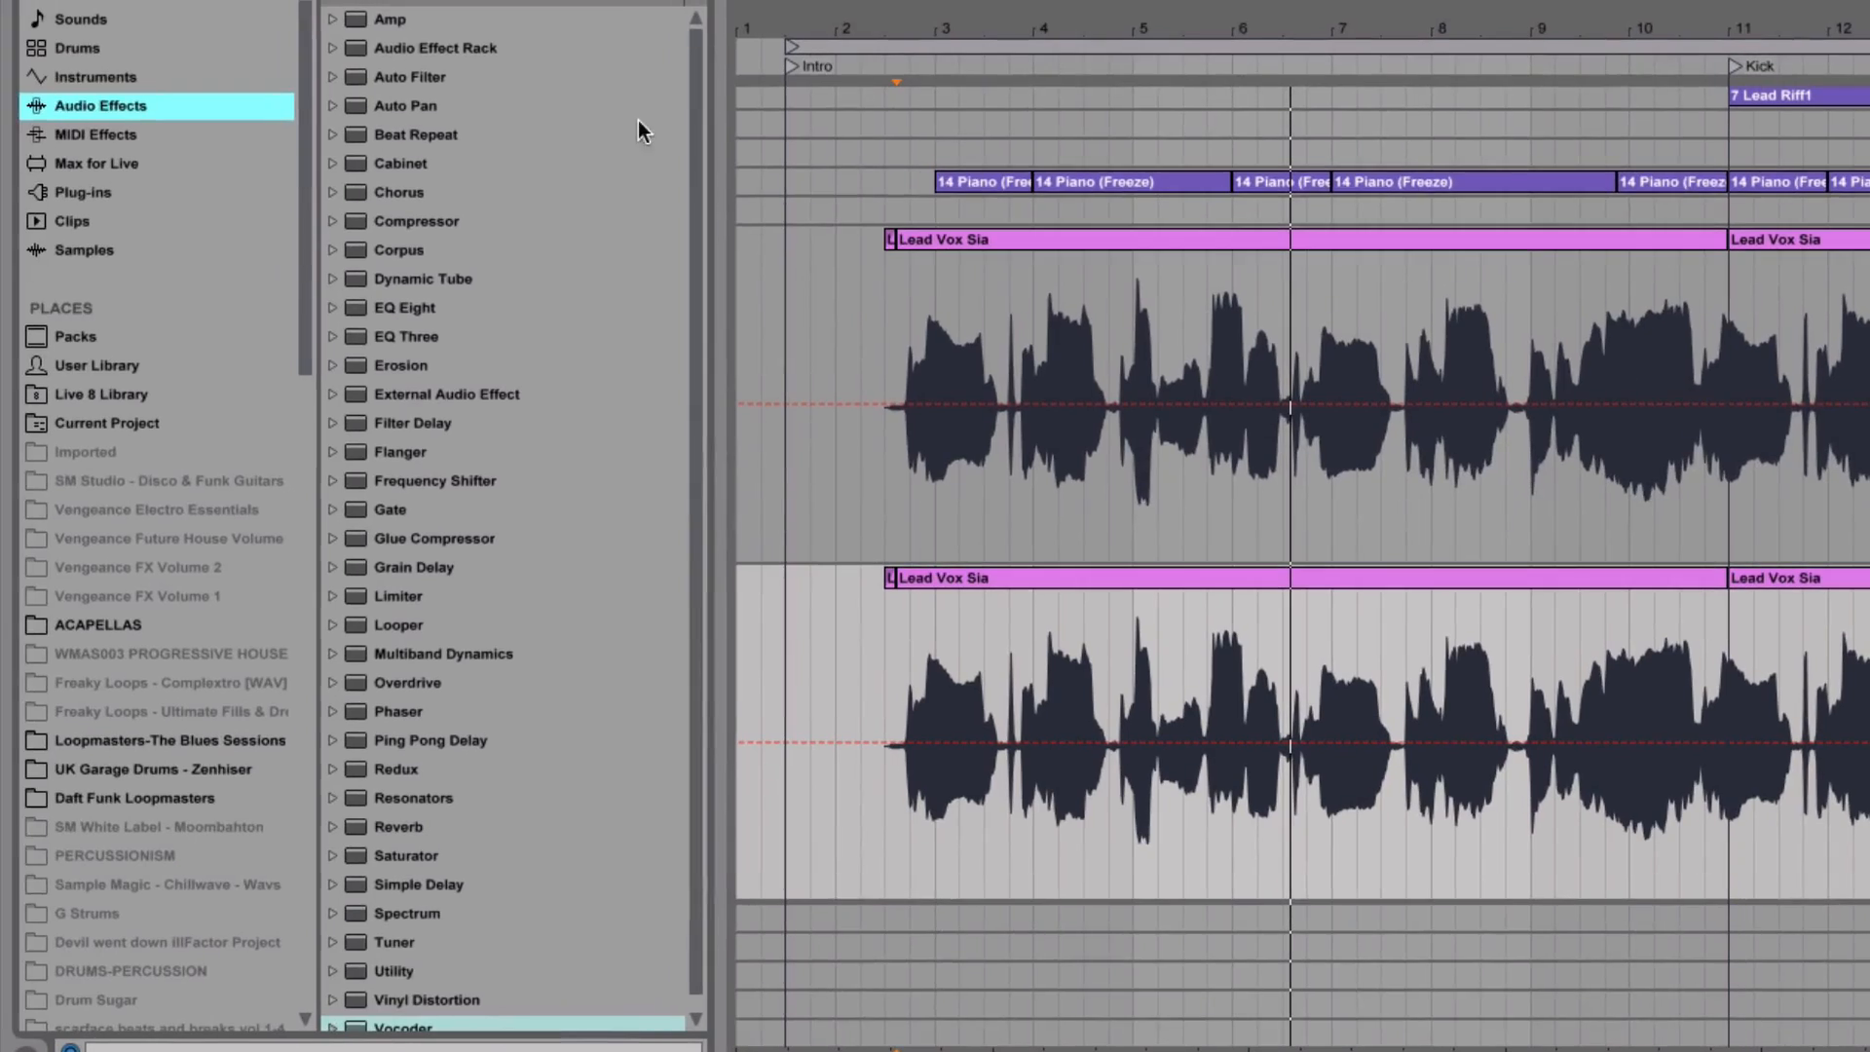
- Add the Vocoder audio effect after Auto-Tune EFX on the Sia Vocod Vox track and collapse the Auto-Tune EFX device
{"action": "left_click_drag", "start_coordinate": [692, 121], "coordinate": [694, 193]}
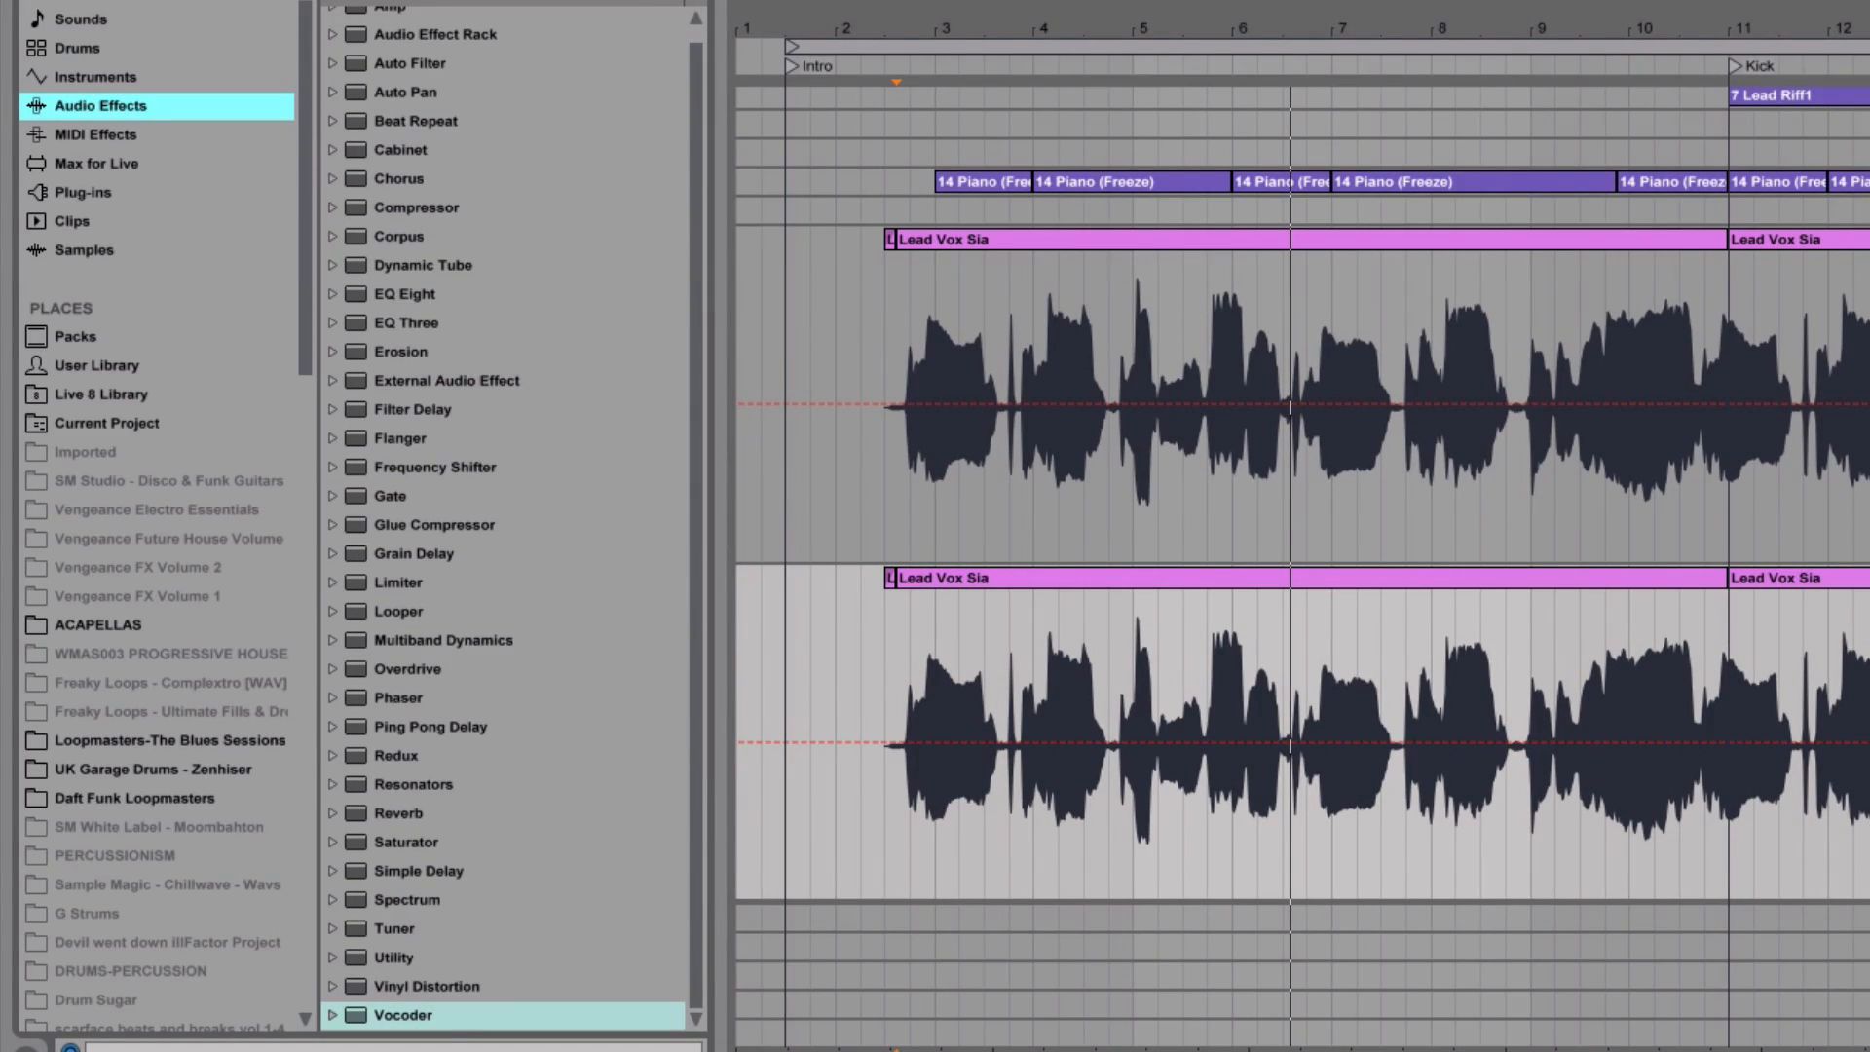
{"action": "left_click", "coordinate": [379, 1019]}
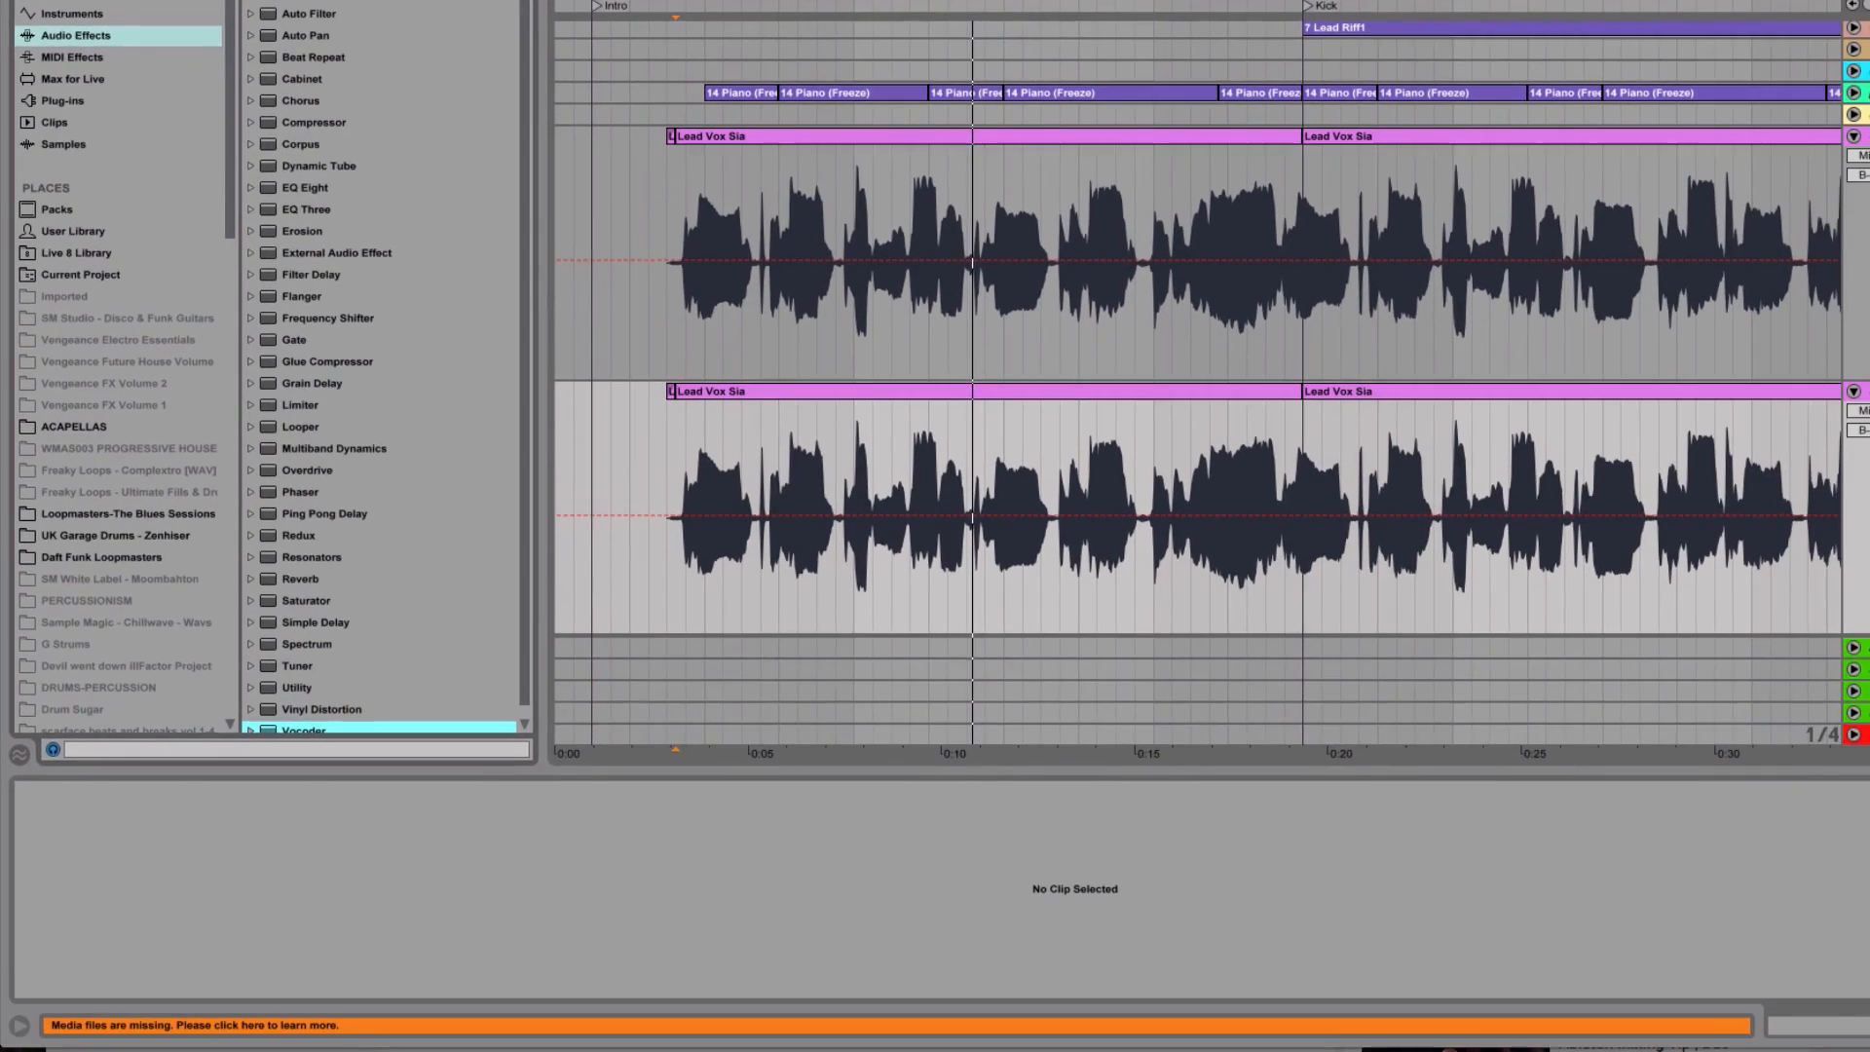
{"action": "key", "text": "Return"}
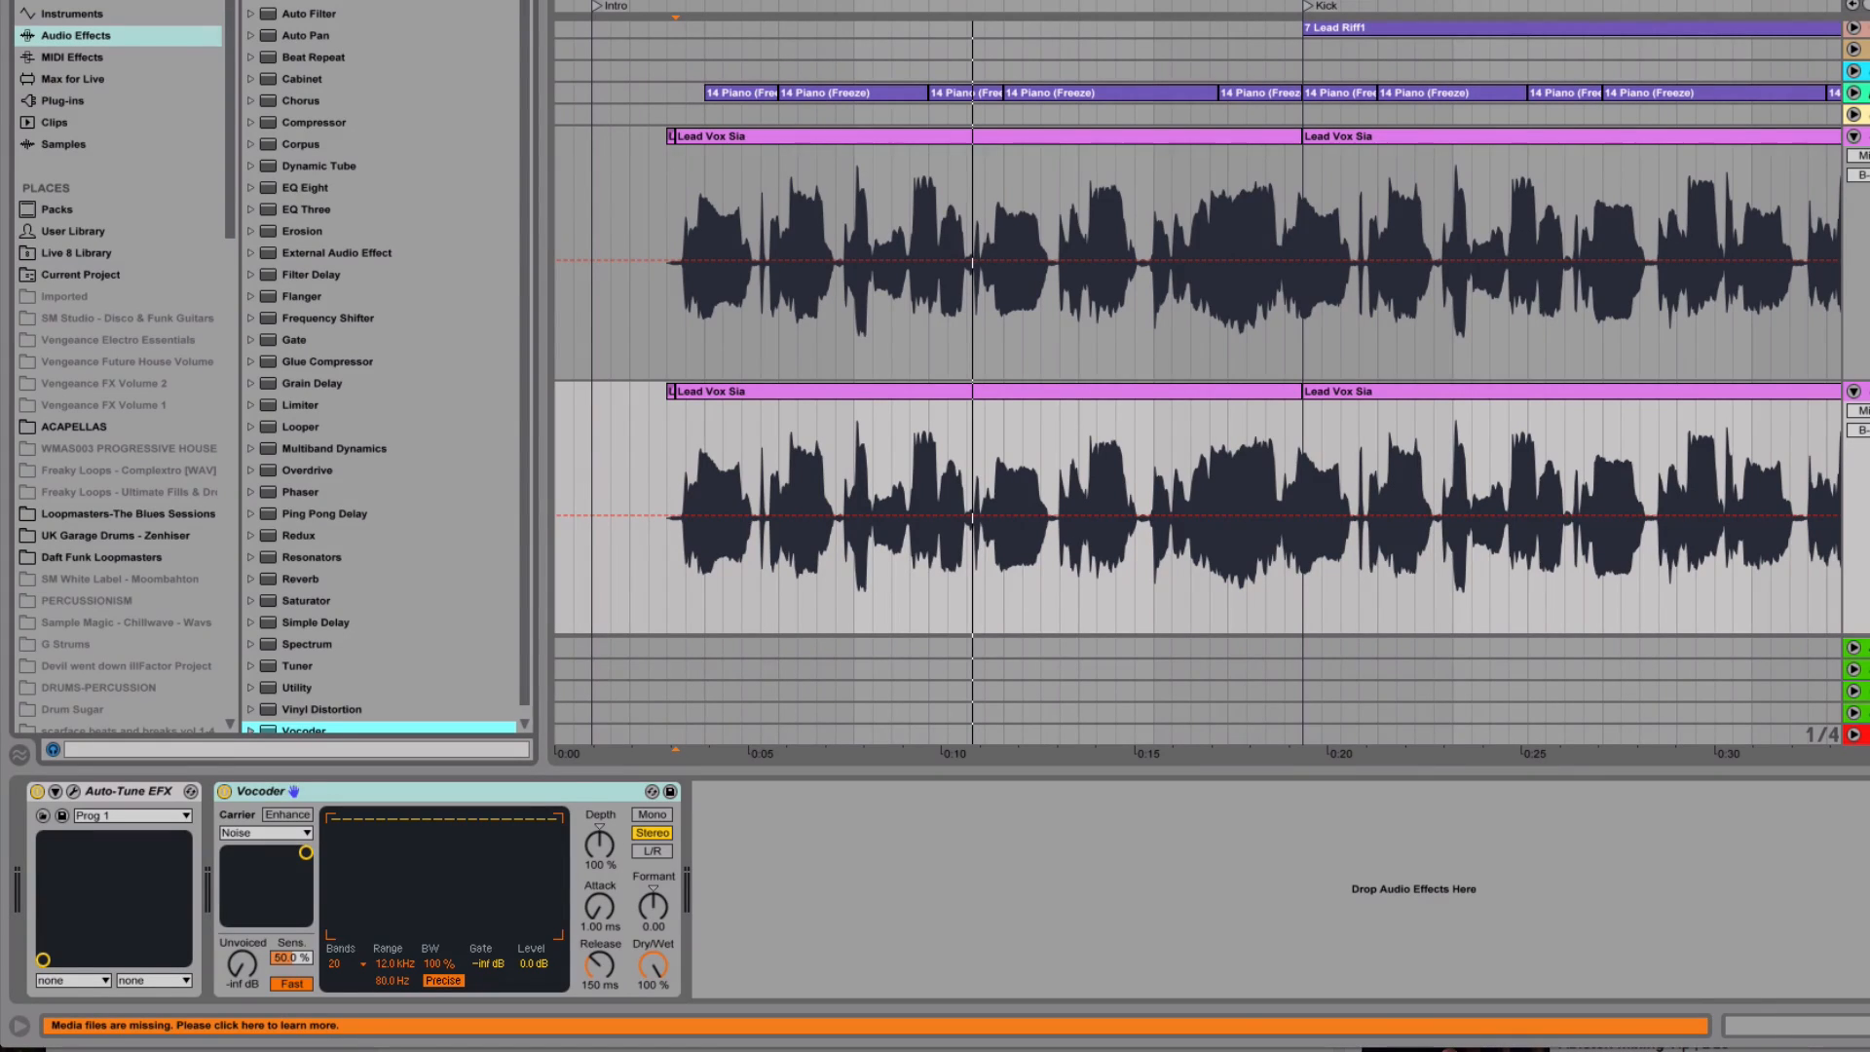
{"action": "double_click", "coordinate": [110, 791]}
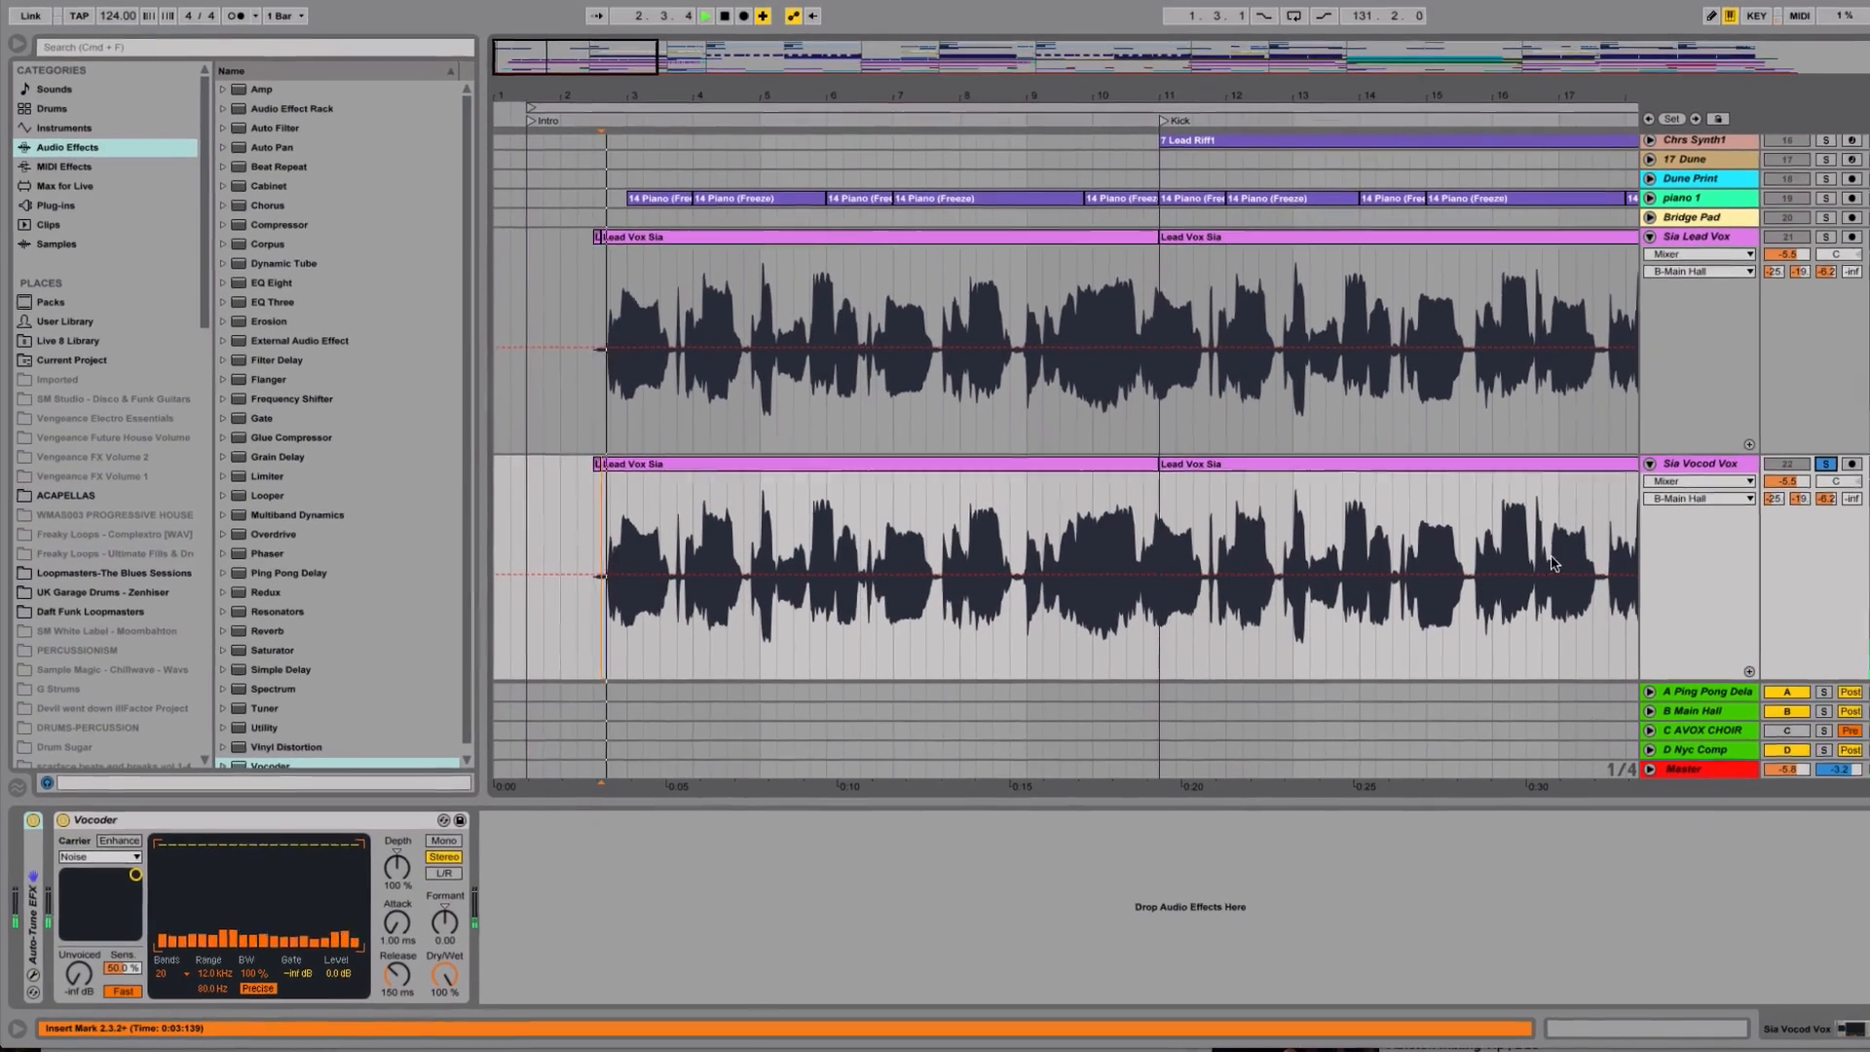
- Listen to the soloed vocal through the Vocoder's noise carrier and set the carrier to External
{"action": "key", "text": "space"}
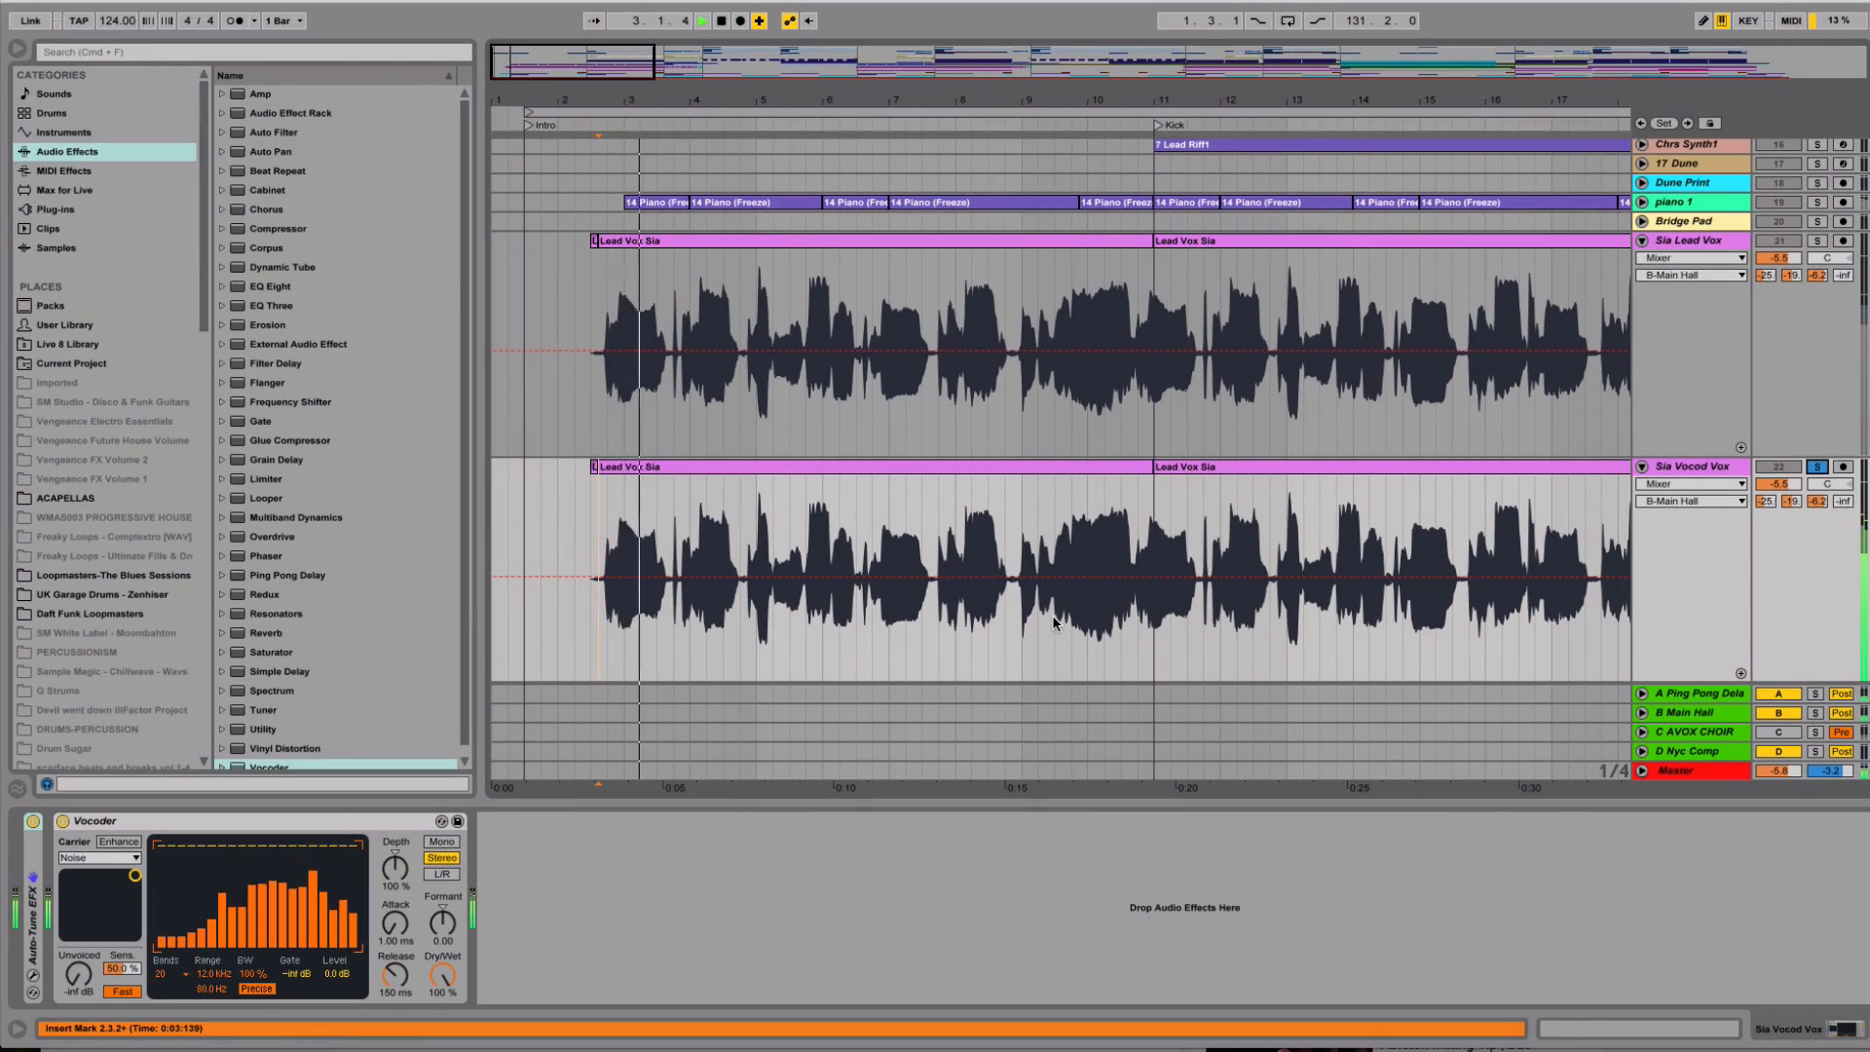
{"action": "key", "text": "space"}
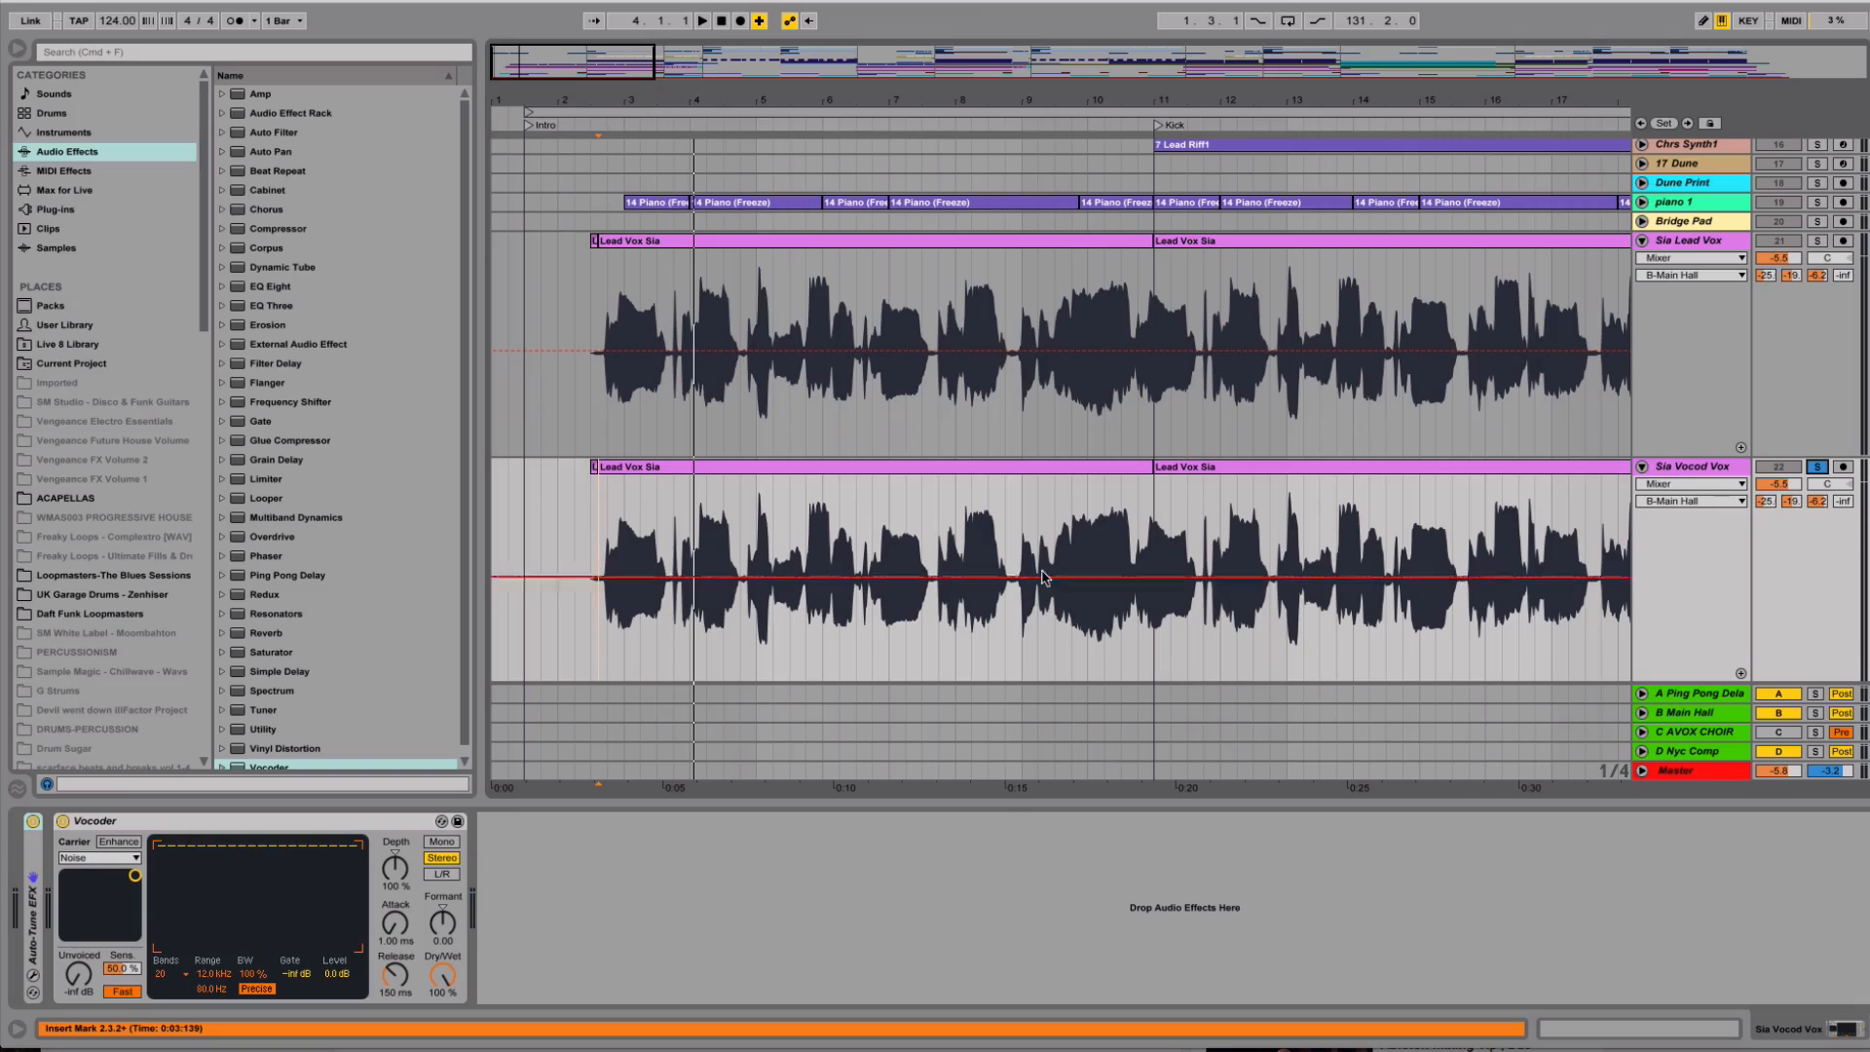
{"action": "left_click", "coordinate": [97, 859]}
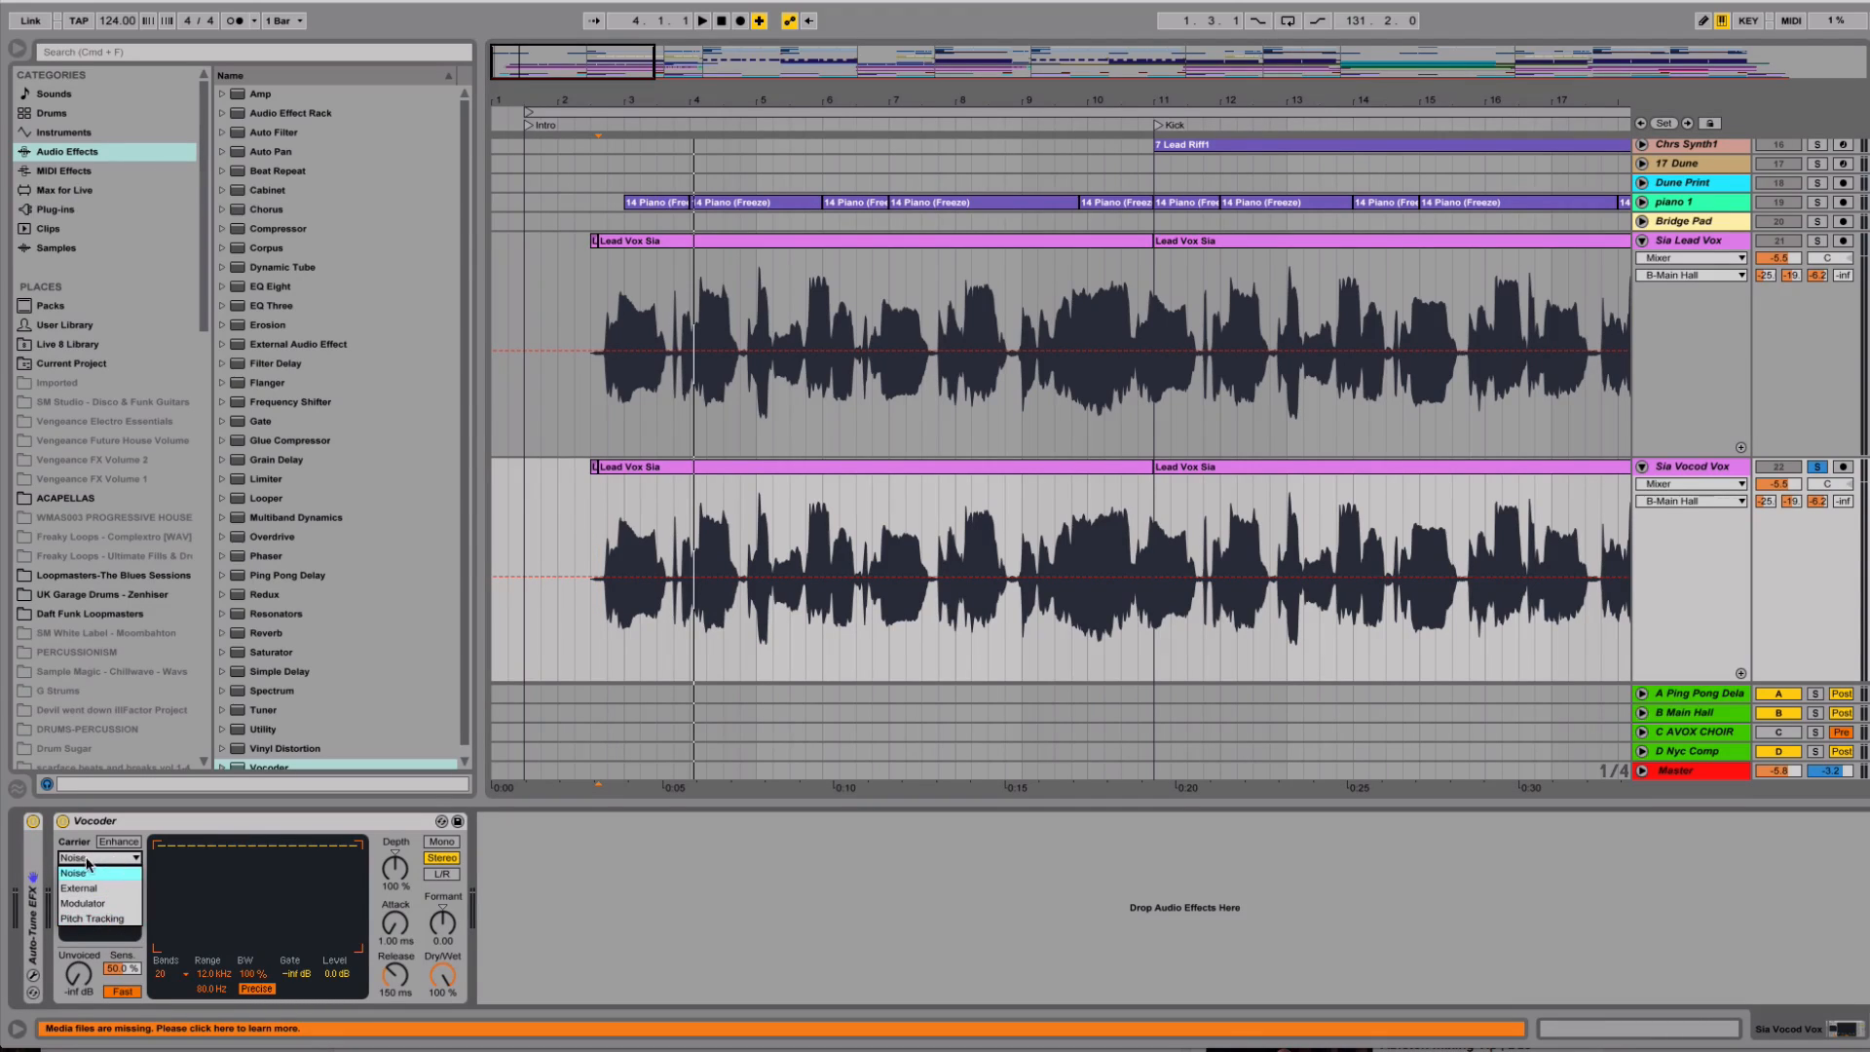
{"action": "left_click", "coordinate": [109, 861]}
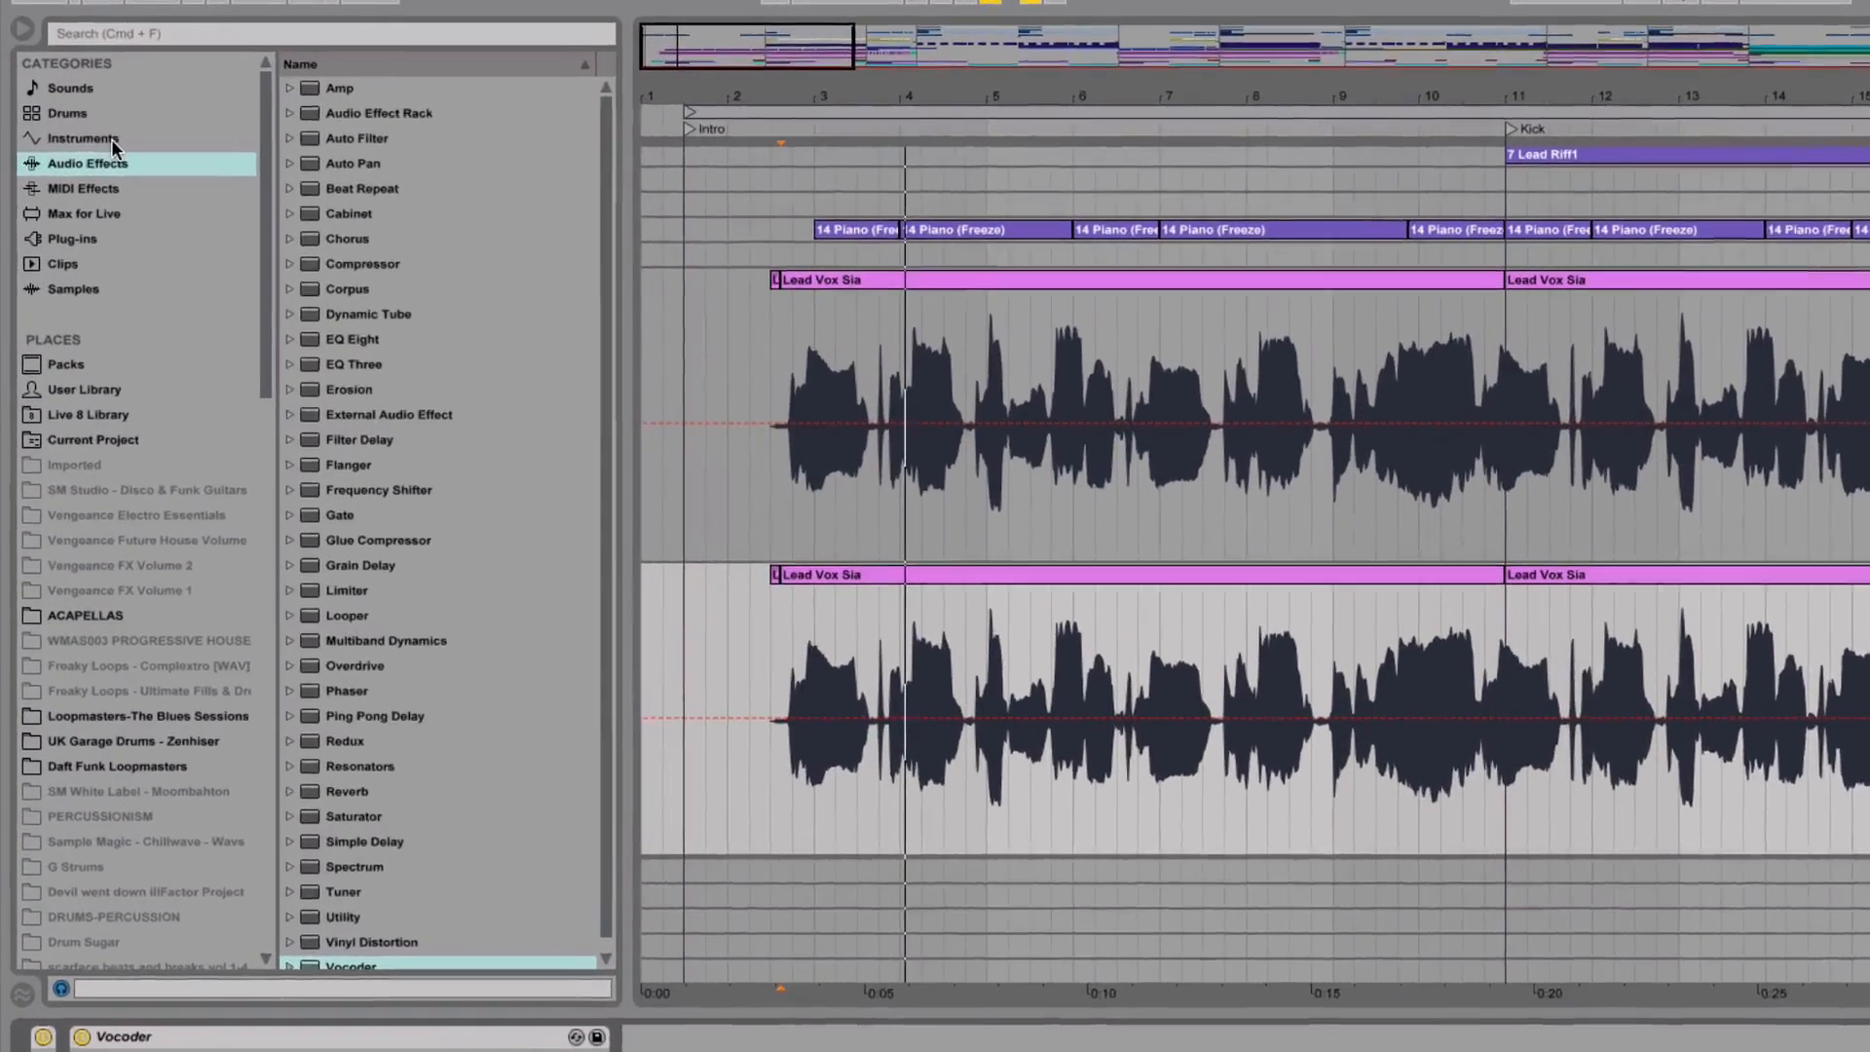
- Insert a MIDI track below Sia Vocod Vox and load the Analog instrument onto it
{"action": "left_click", "coordinate": [87, 133]}
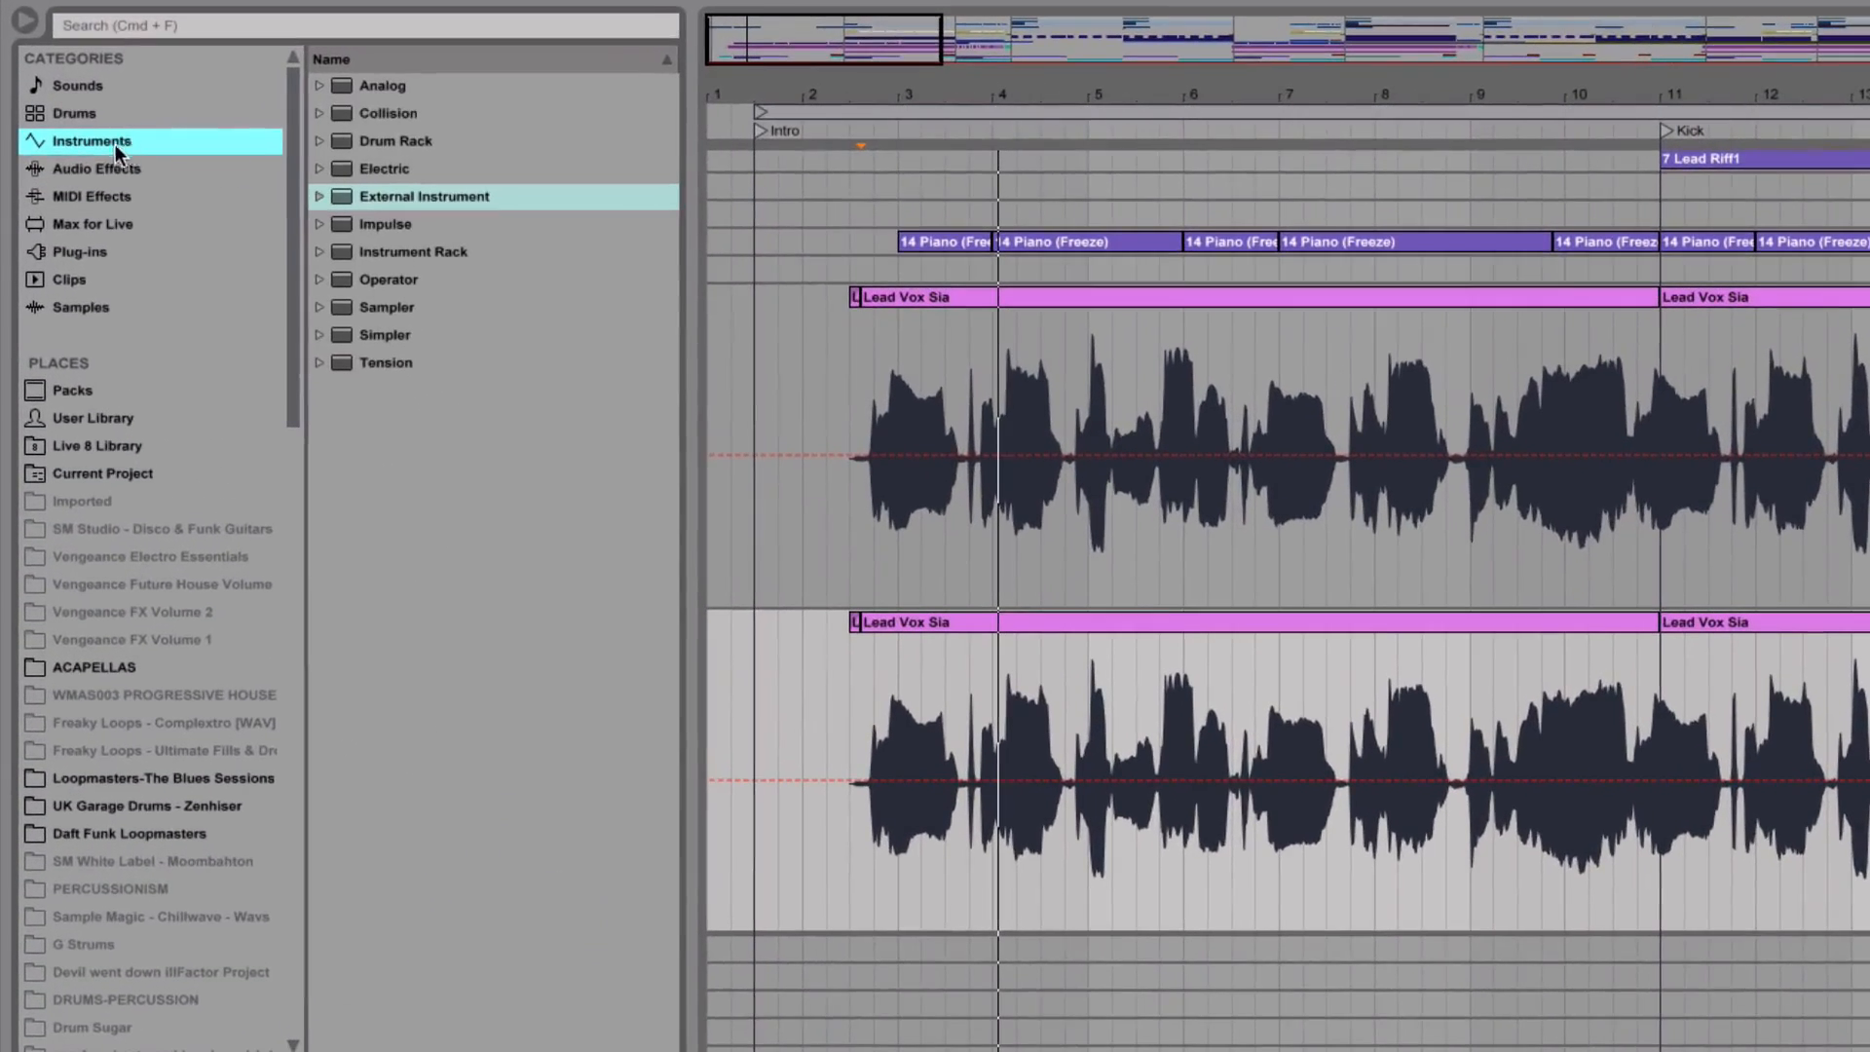
{"action": "left_click", "coordinate": [368, 86]}
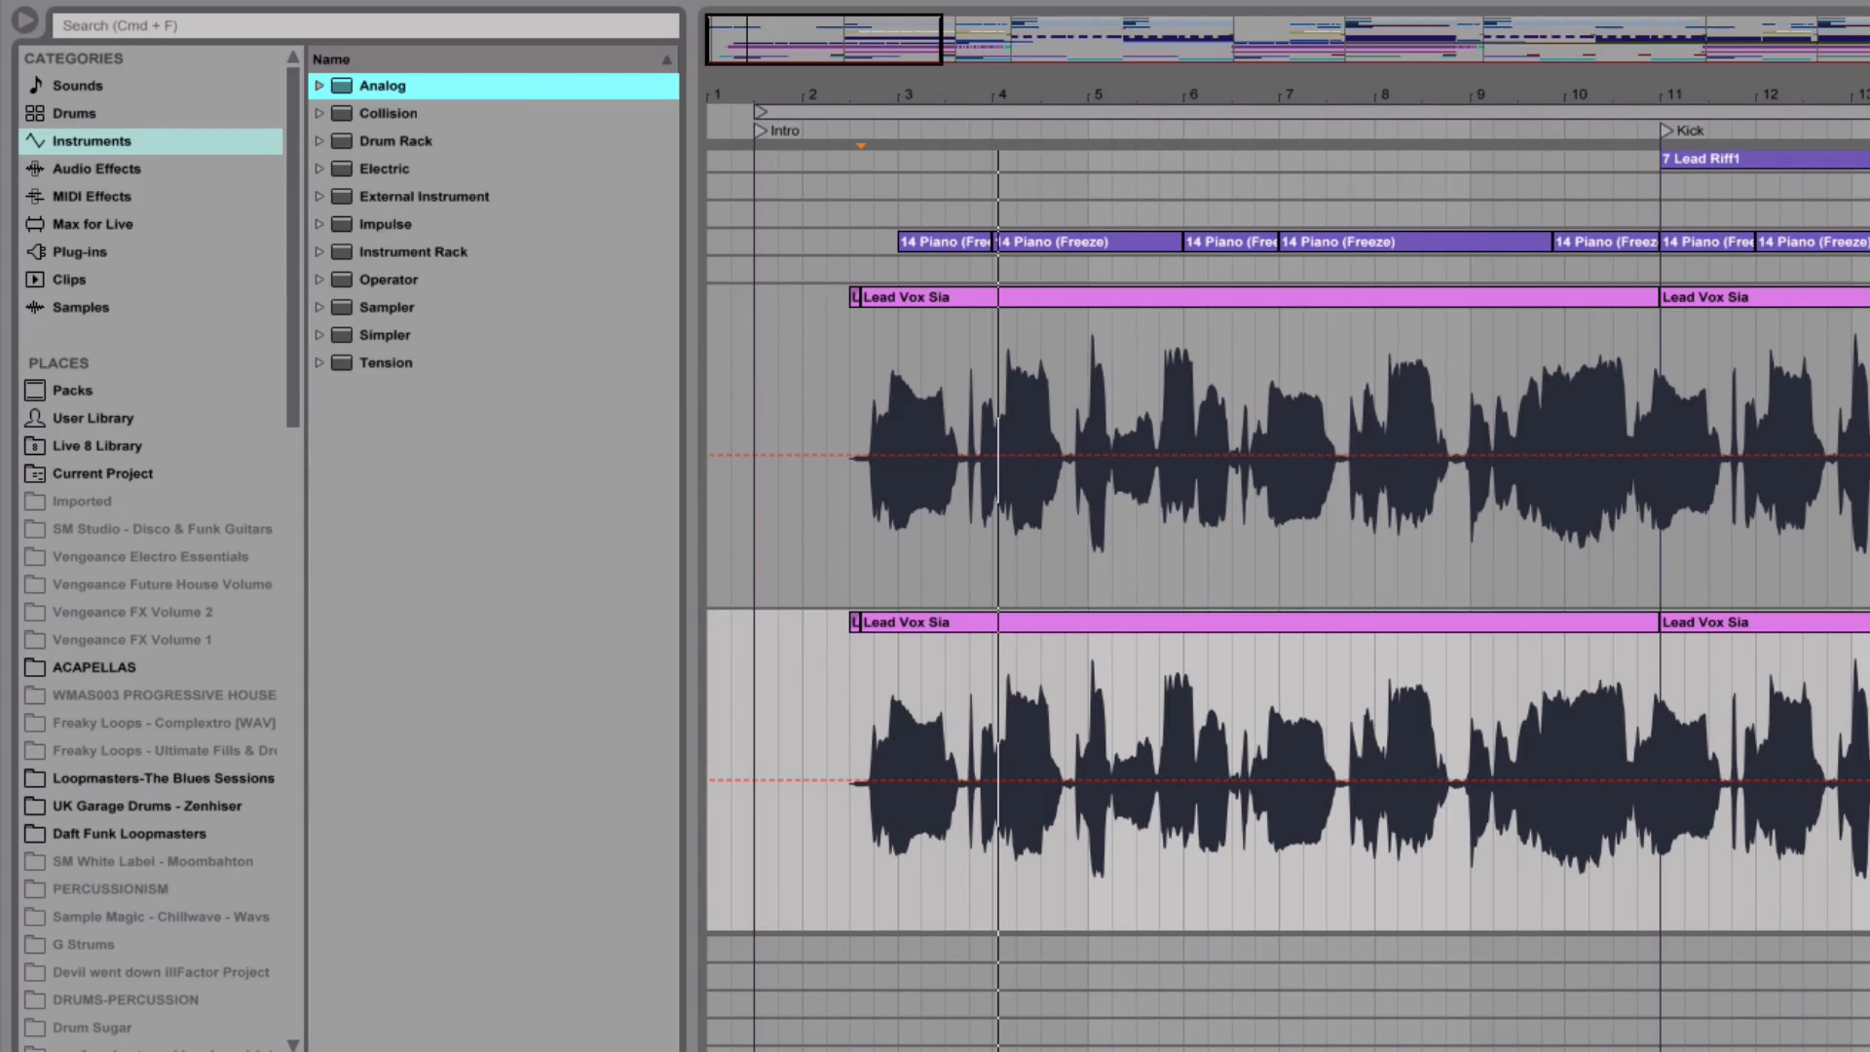
{"action": "scroll", "coordinate": [1287, 541], "scroll_direction": "down", "scroll_amount": 3}
{"action": "scroll", "coordinate": [1287, 541], "scroll_direction": "up", "scroll_amount": 2}
{"action": "scroll", "coordinate": [1286, 540], "scroll_direction": "down", "scroll_amount": 1}
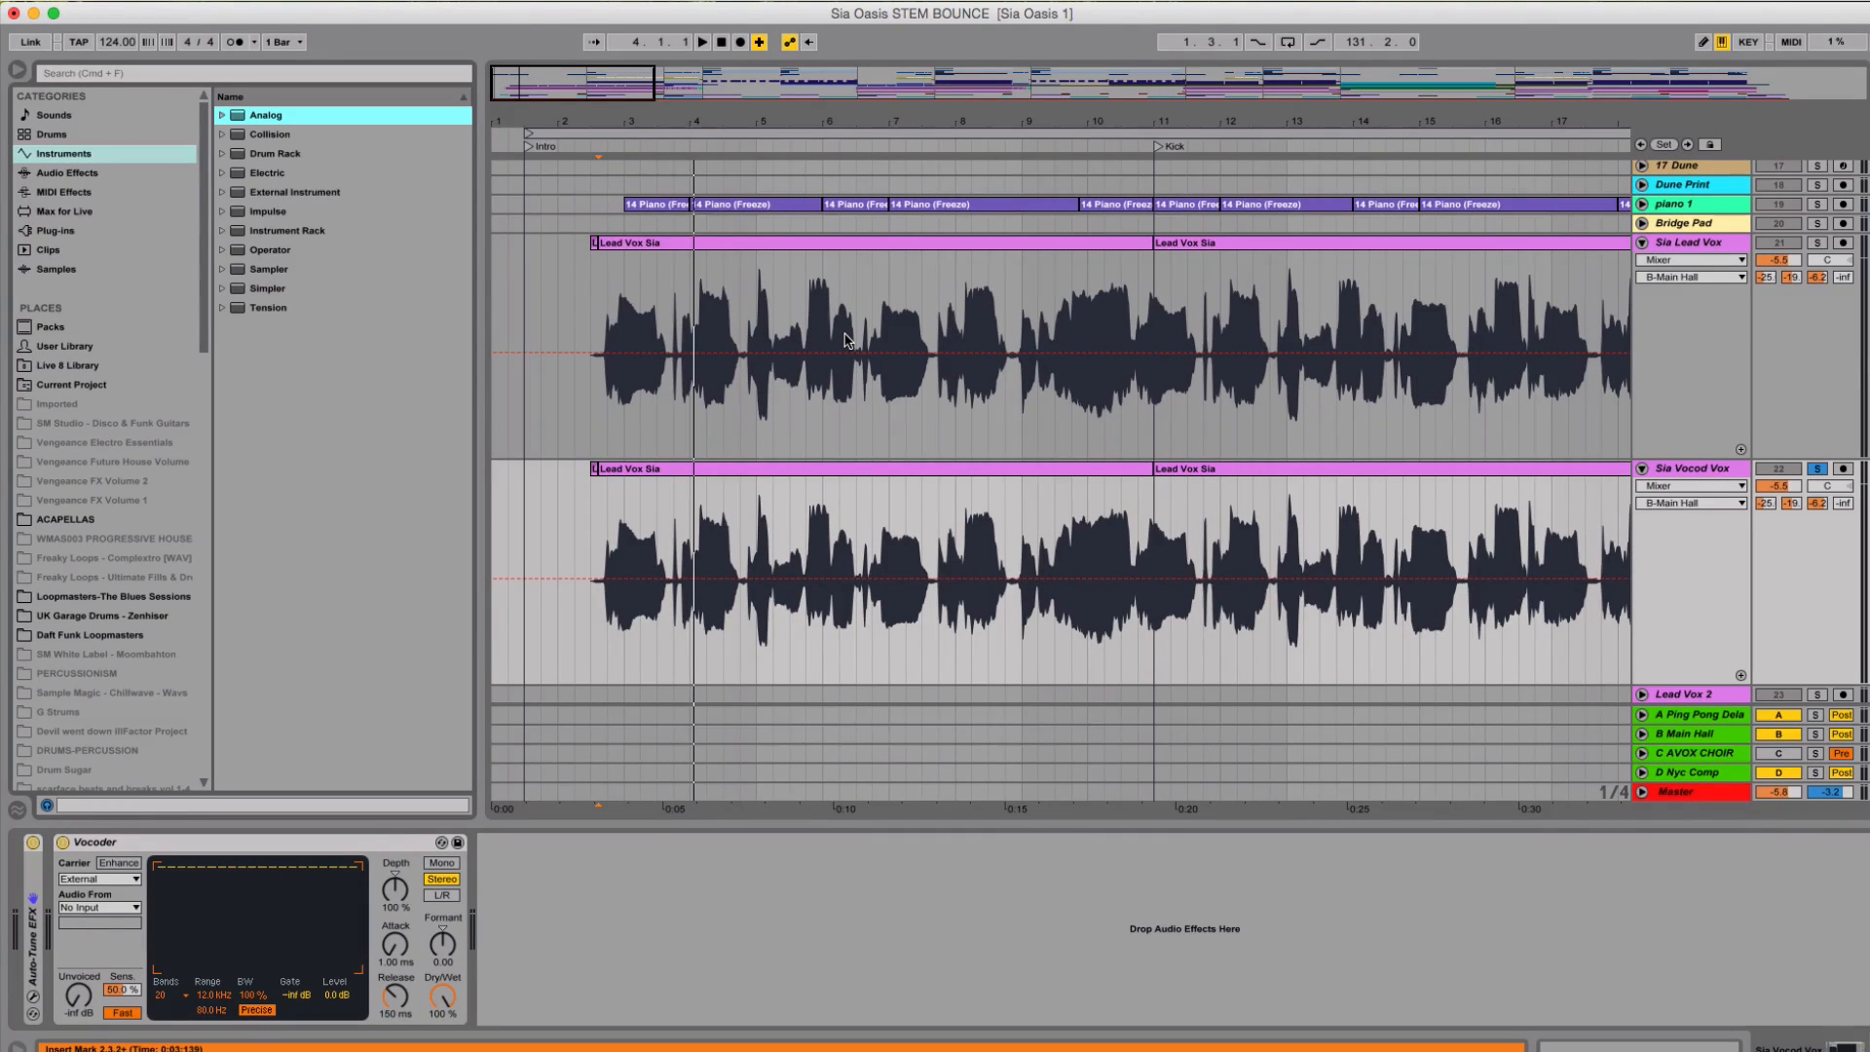
{"action": "key", "text": "super+shift+t"}
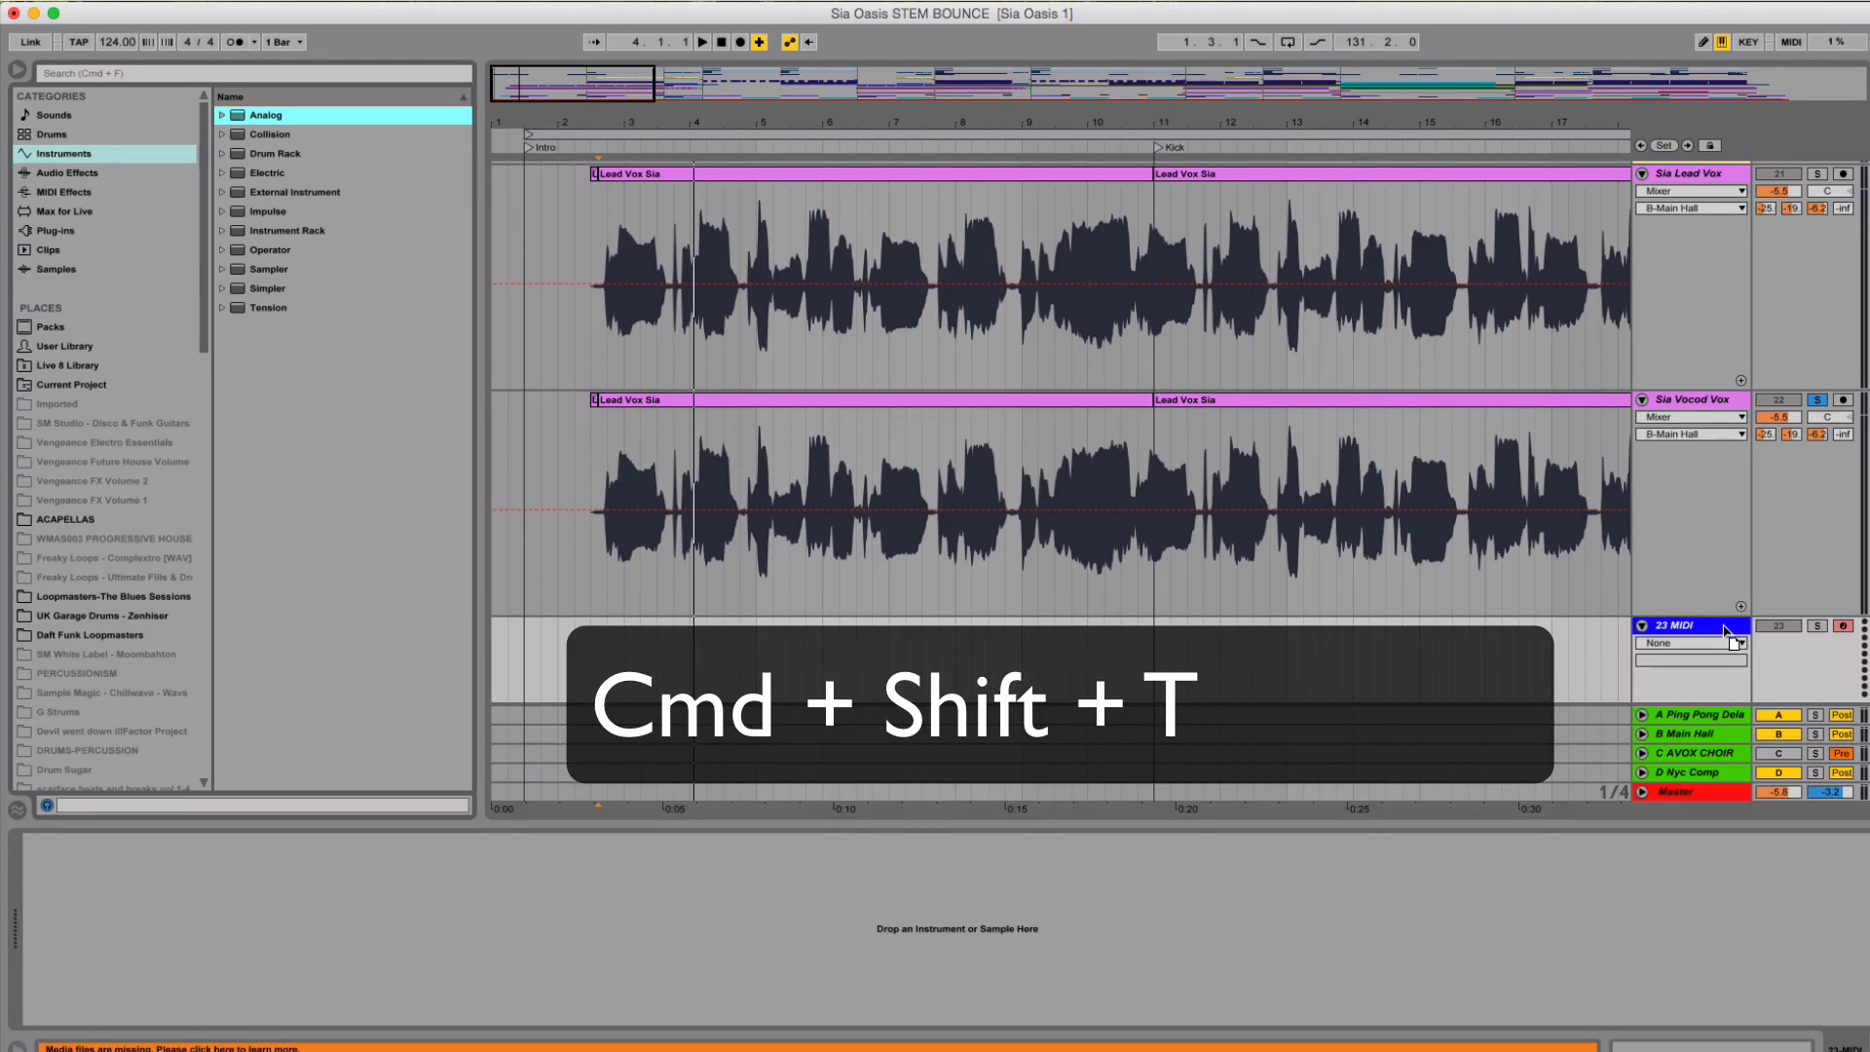
{"action": "key", "text": "Return"}
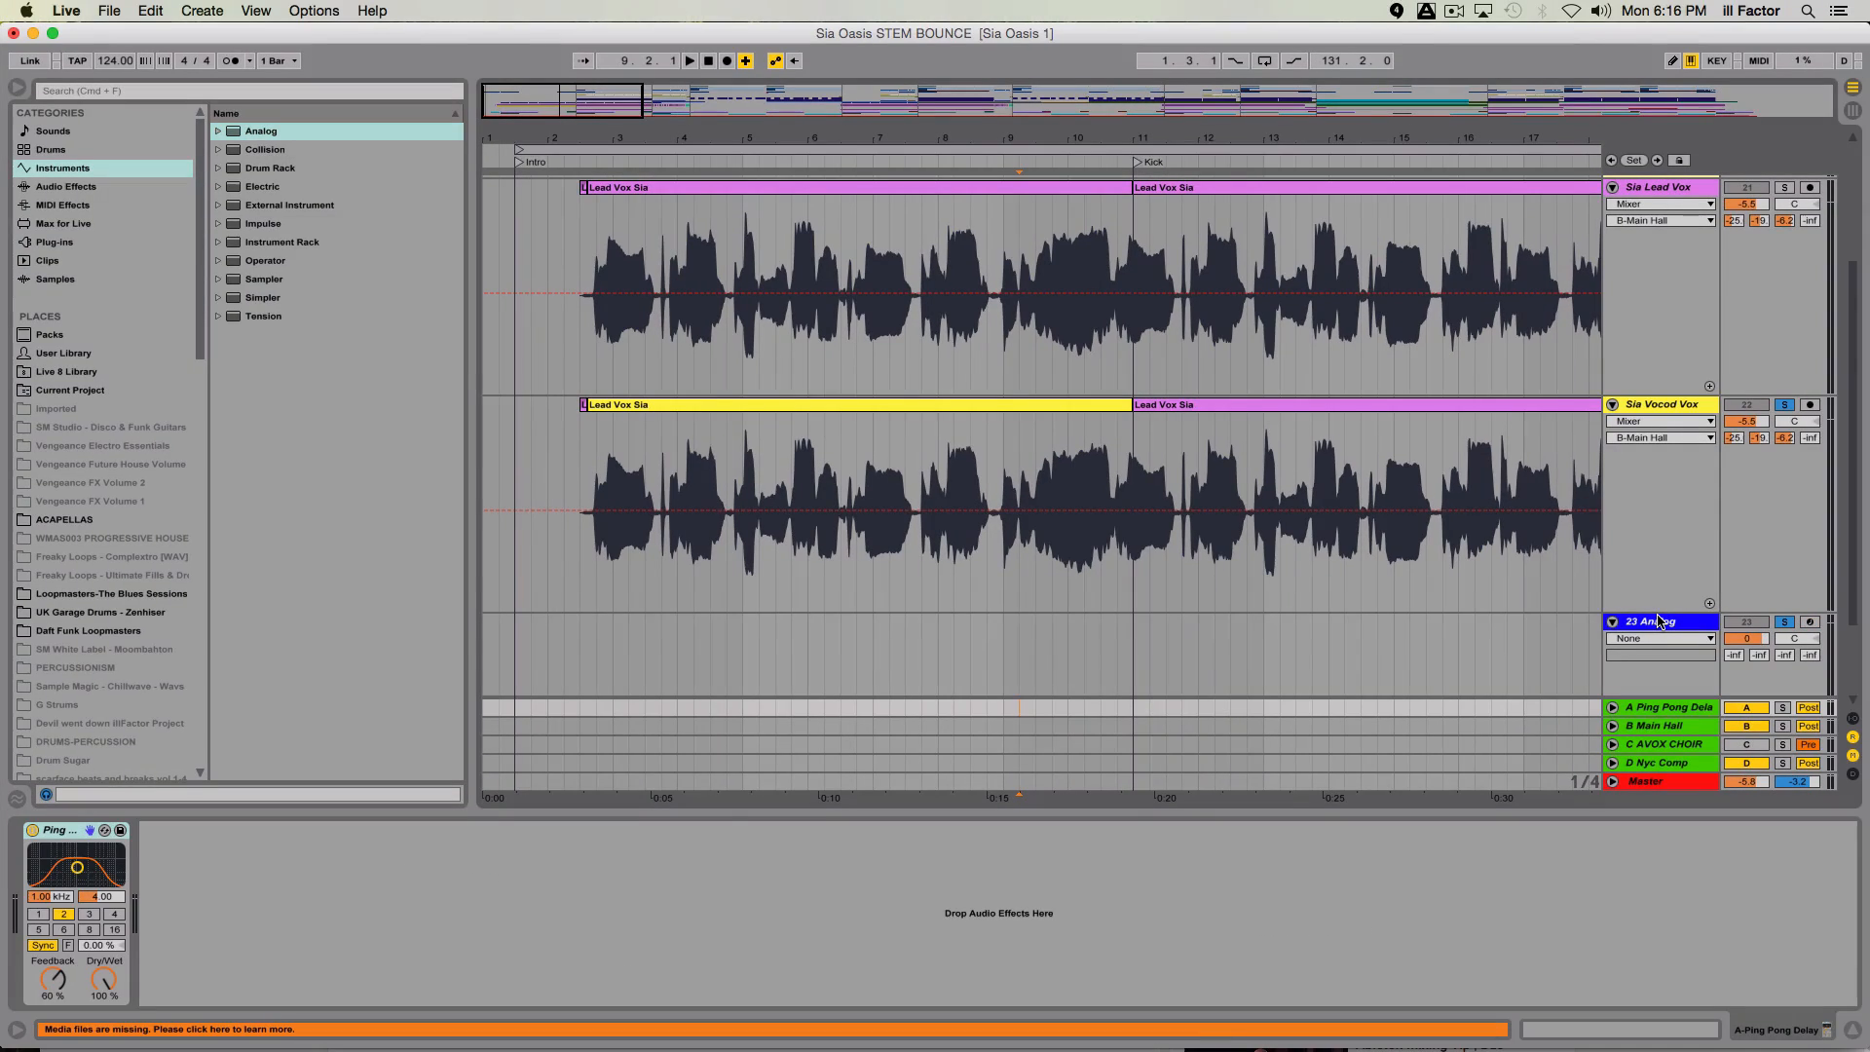
- Route the 23-Analog track into the Sia Vocod Vox track's Vocoder as the external carrier's audio source
{"action": "left_click", "coordinate": [1658, 621]}
{"action": "left_click", "coordinate": [1672, 410]}
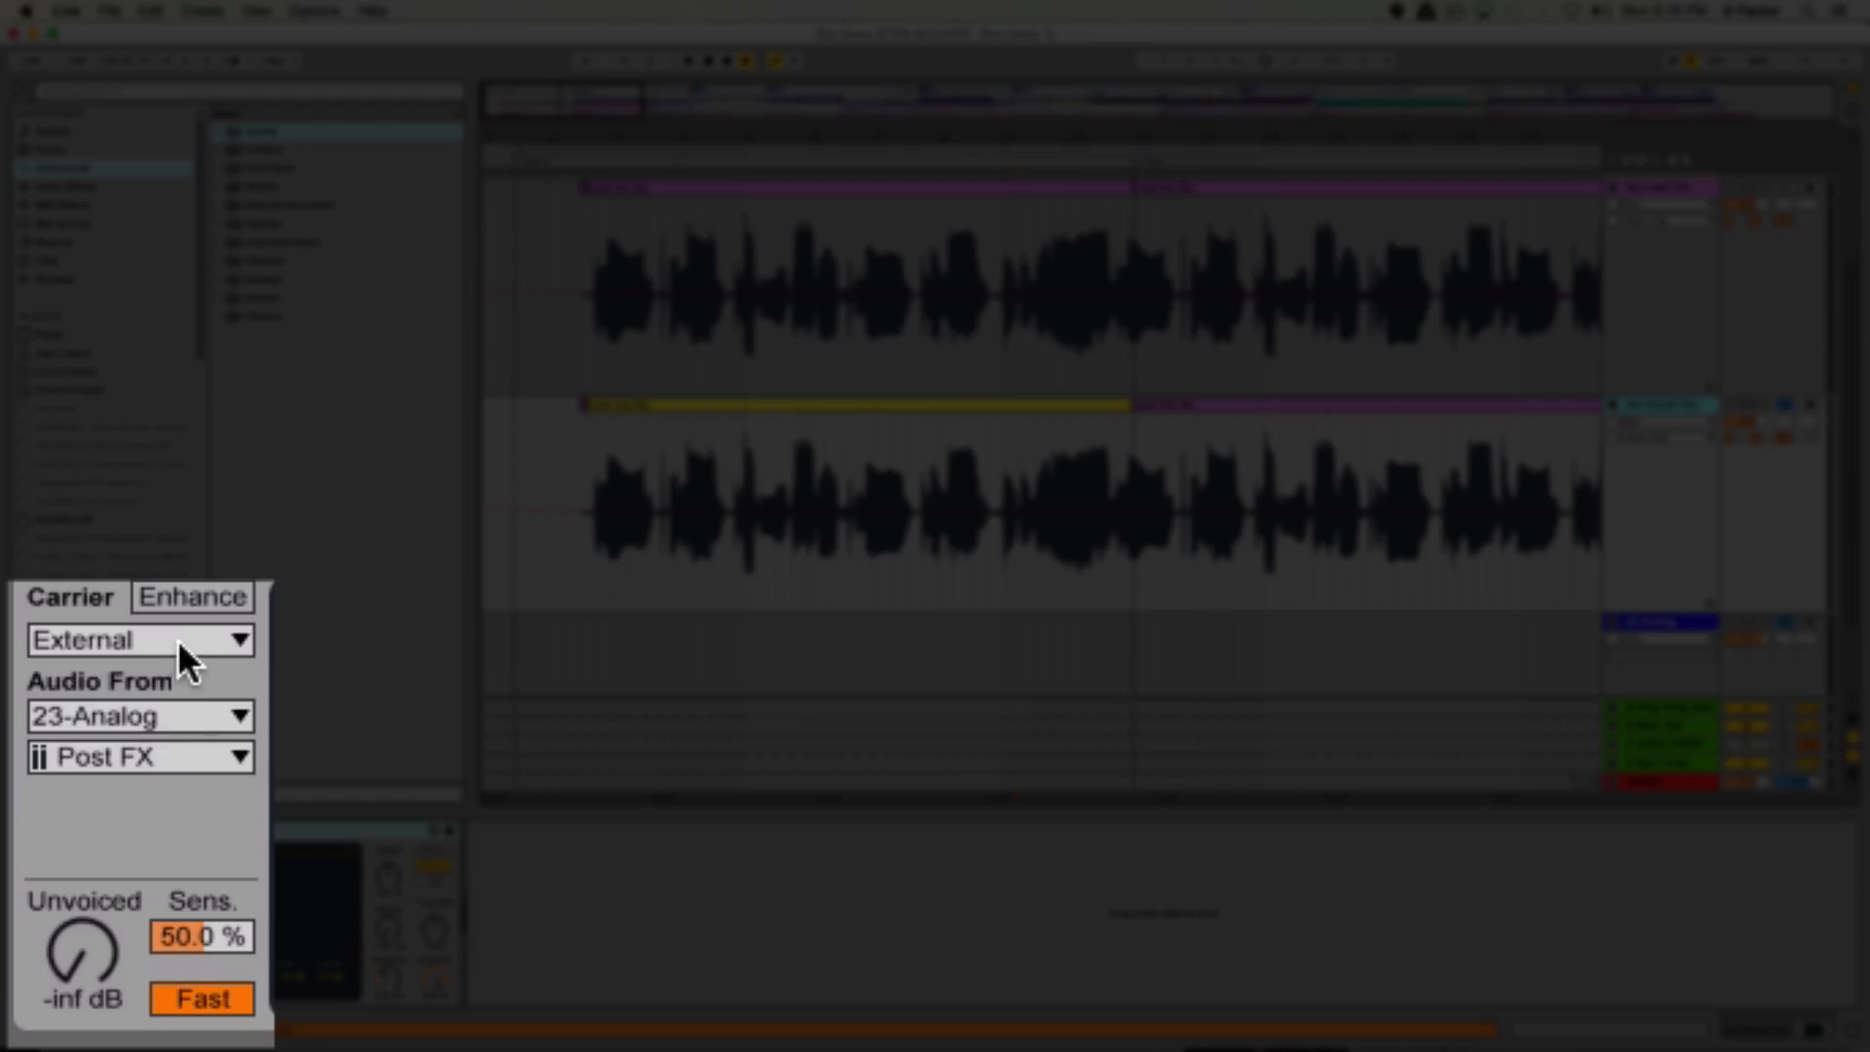
{"action": "left_click", "coordinate": [181, 653]}
{"action": "left_click", "coordinate": [171, 726]}
{"action": "left_click", "coordinate": [185, 716]}
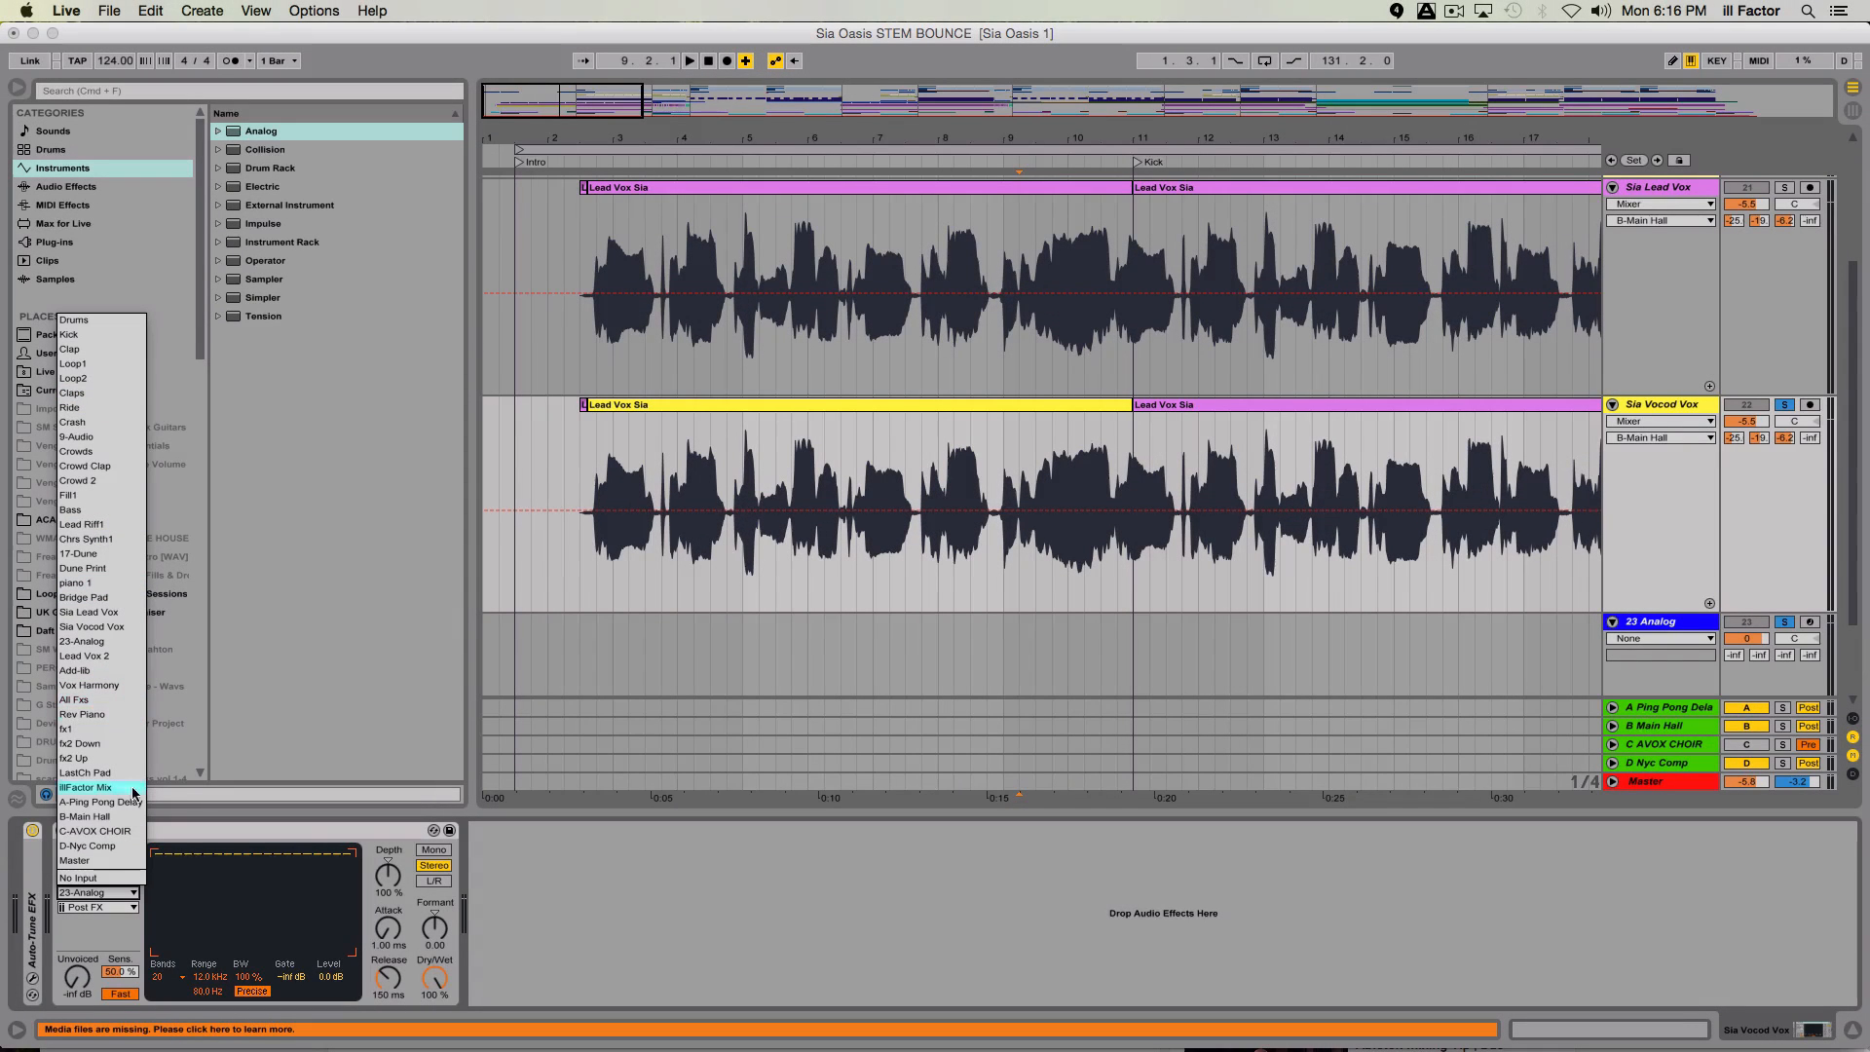
{"action": "left_click", "coordinate": [93, 642]}
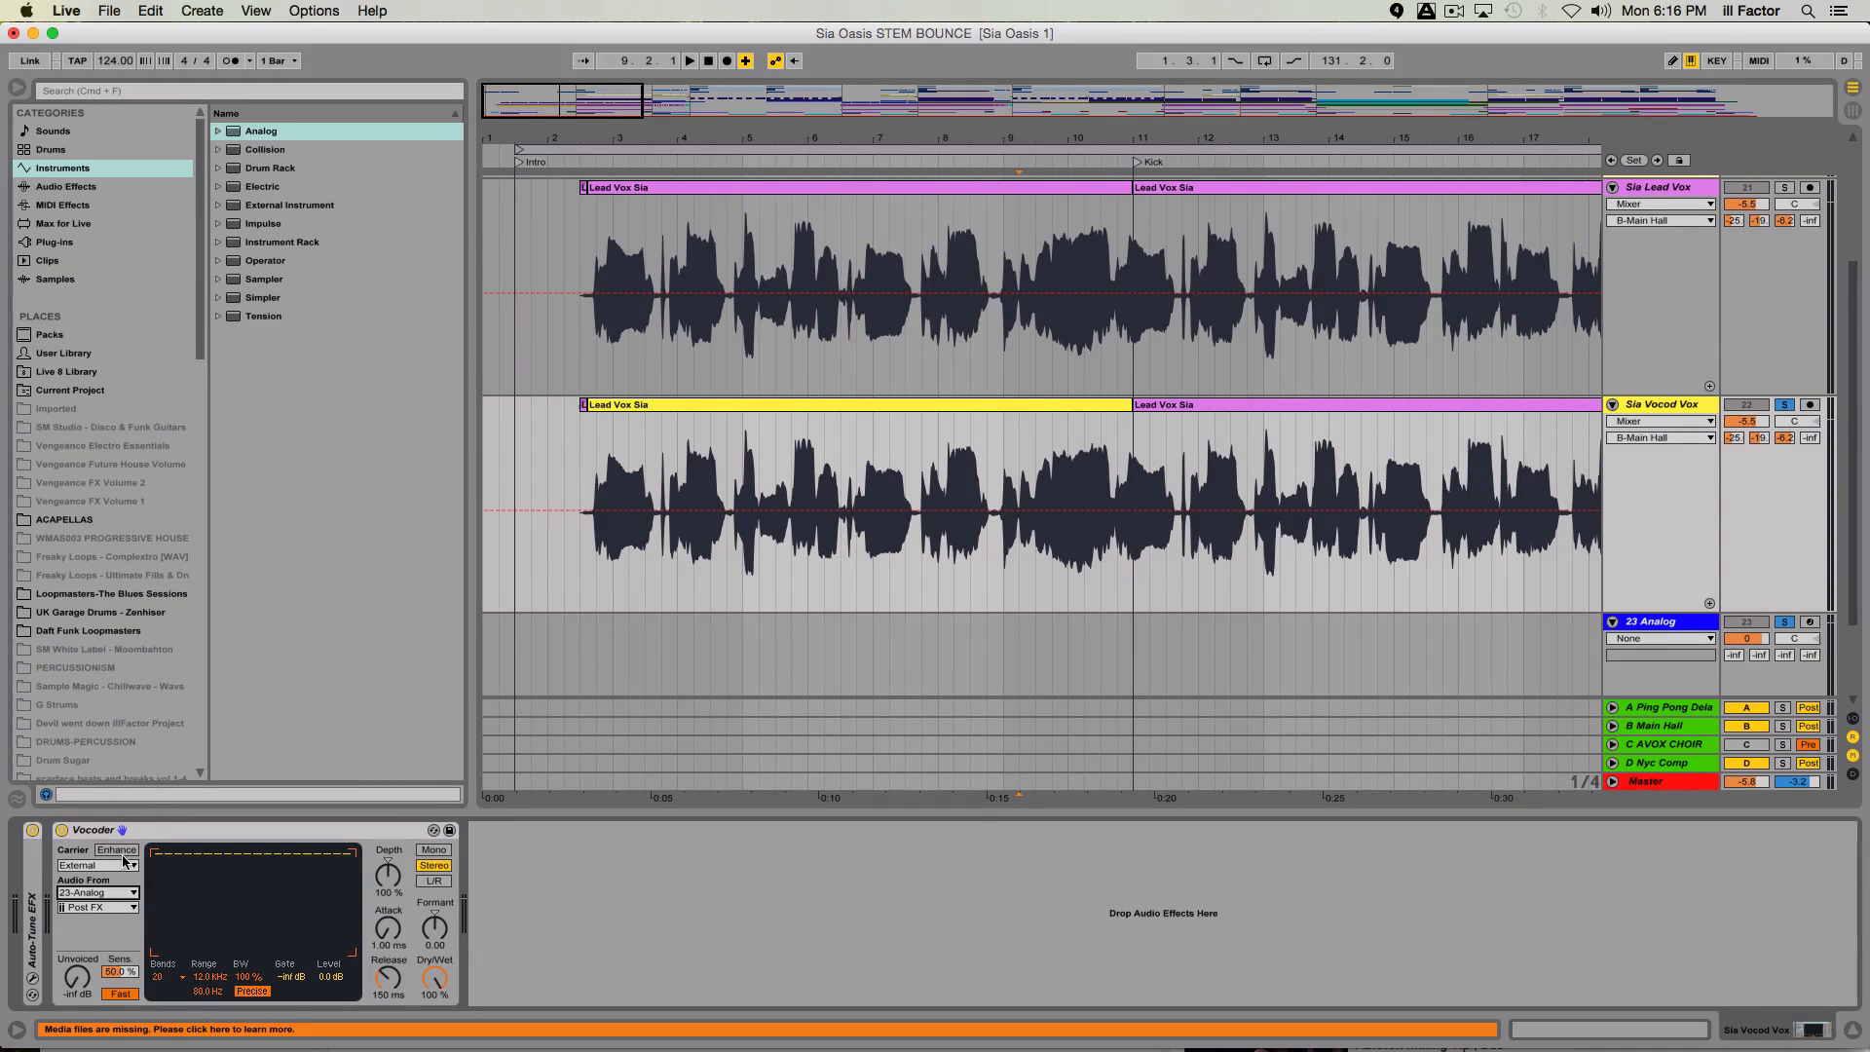
- Set the Vocoder's external carrier signal to be taken Pre FX from the Analog track
{"action": "left_click", "coordinate": [124, 908]}
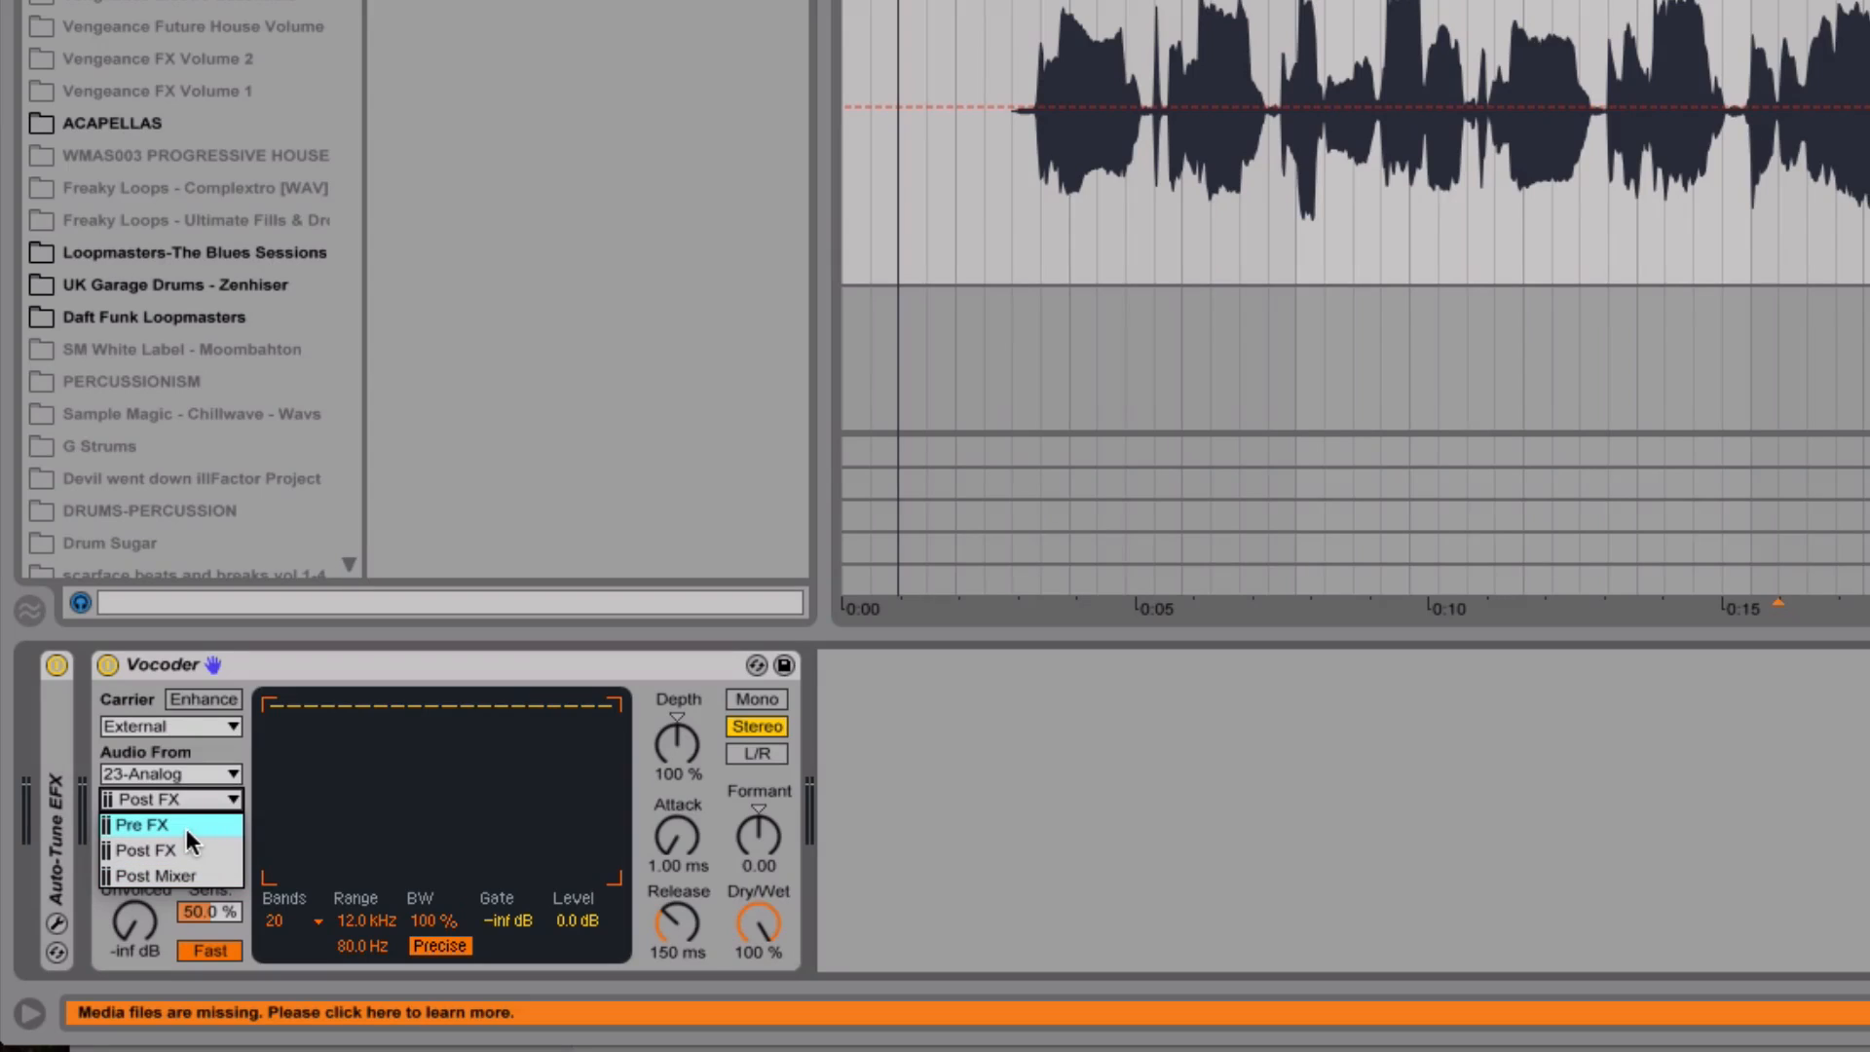
{"action": "left_click", "coordinate": [184, 822]}
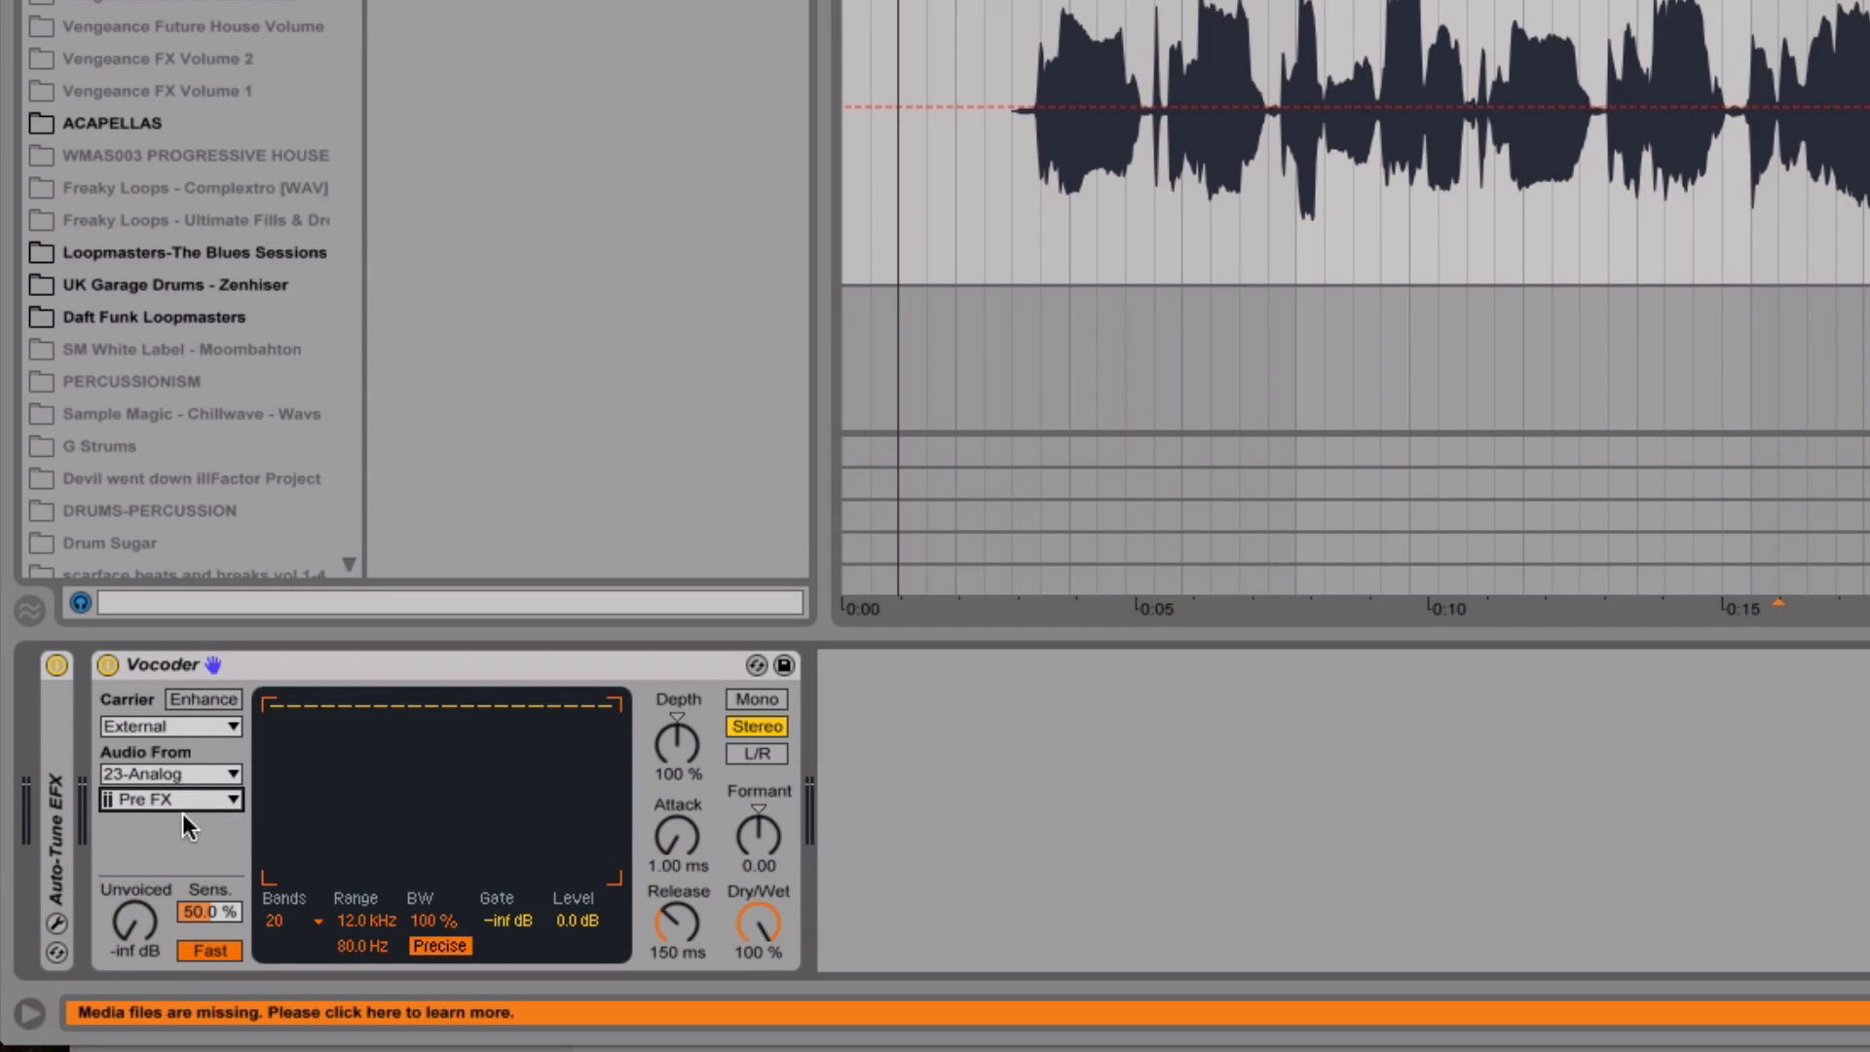
{"action": "left_click", "coordinate": [185, 800]}
{"action": "left_click", "coordinate": [185, 824]}
{"action": "left_click", "coordinate": [201, 799]}
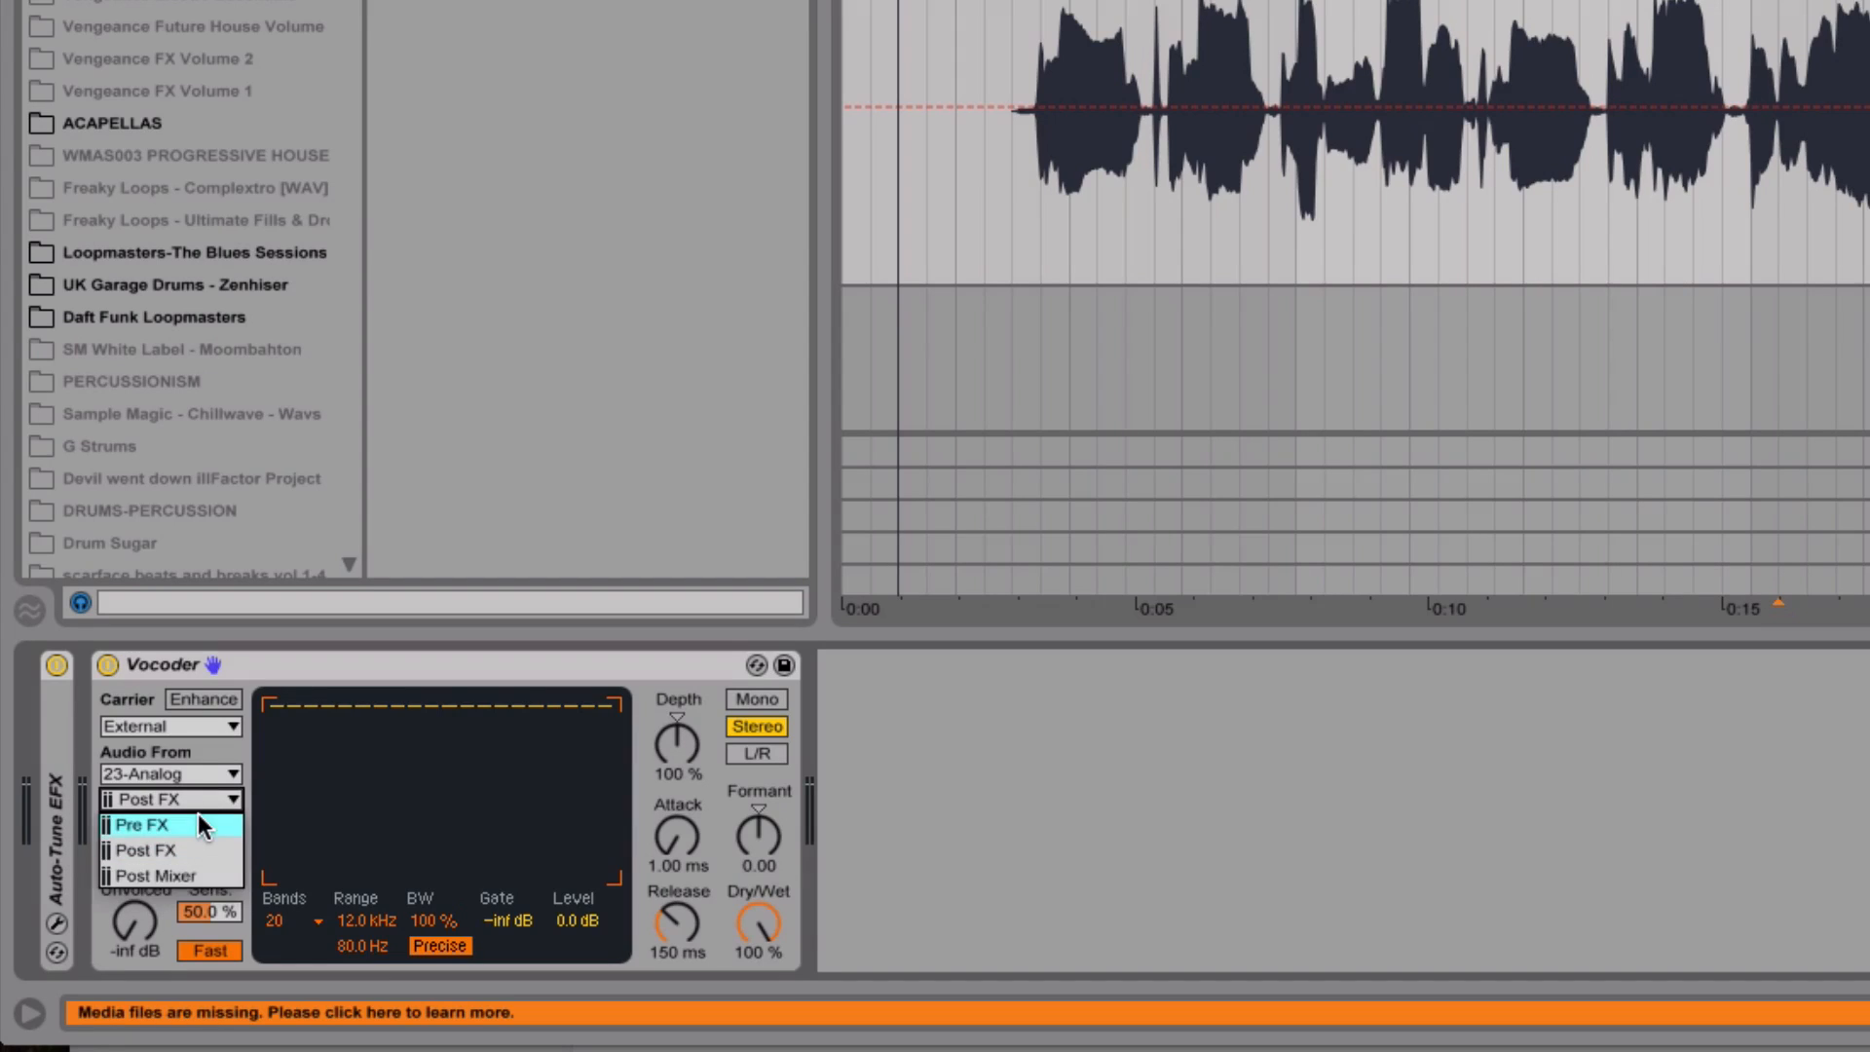
{"action": "left_click", "coordinate": [199, 825]}
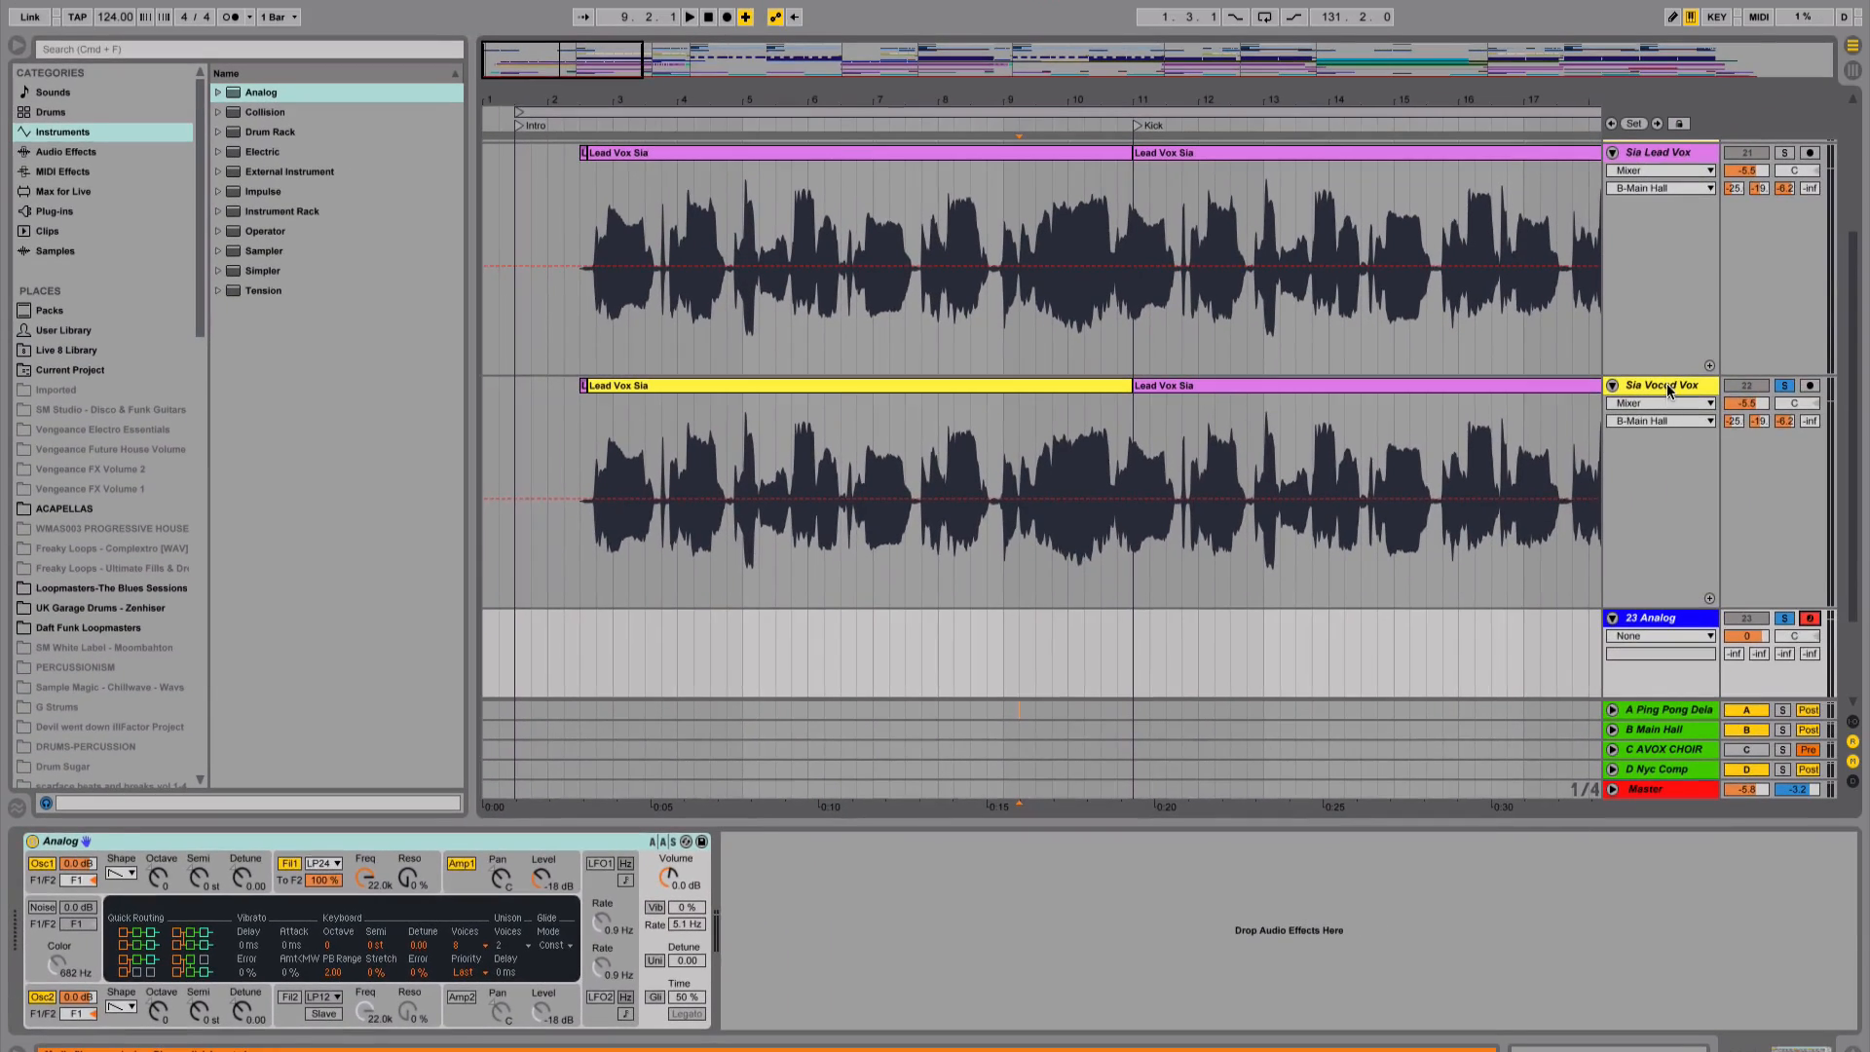
- Turn off solo on the Analog track and audition the vocoded vocal from the beginning of its clip
{"action": "left_click", "coordinate": [1666, 385]}
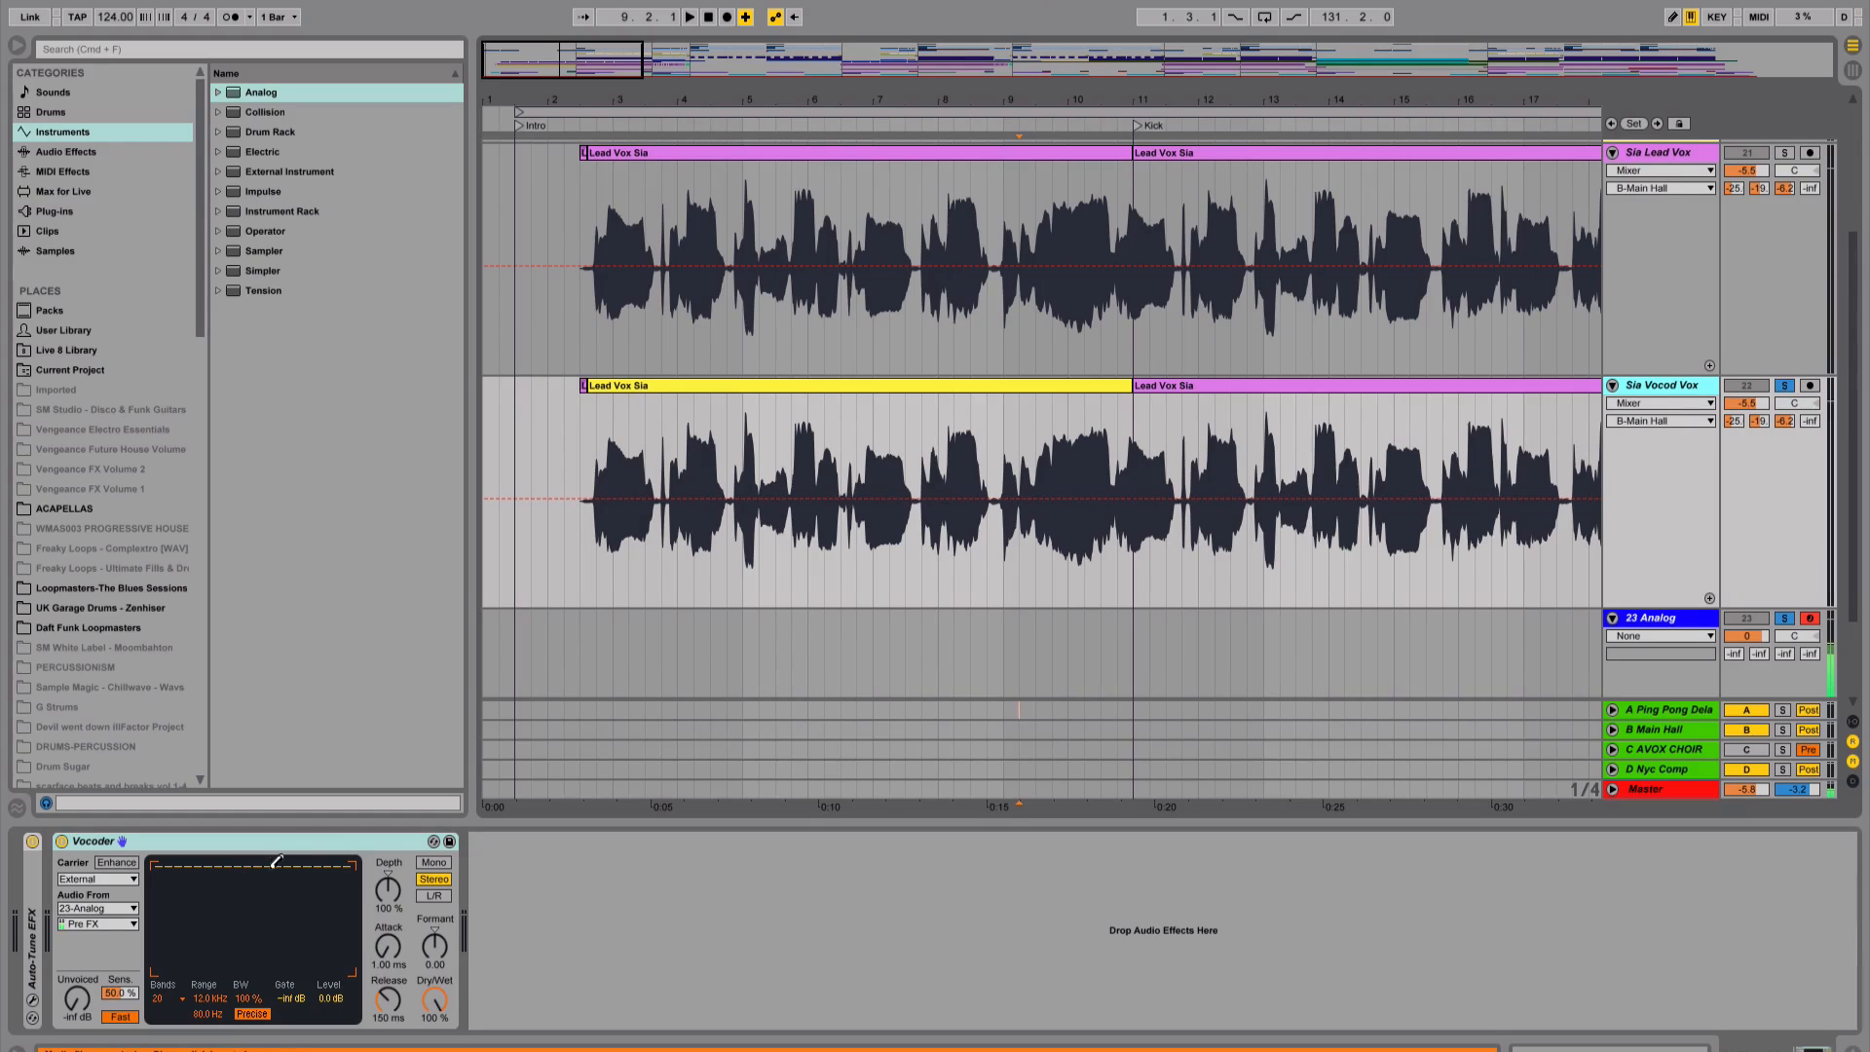
{"action": "left_click", "coordinate": [1784, 617]}
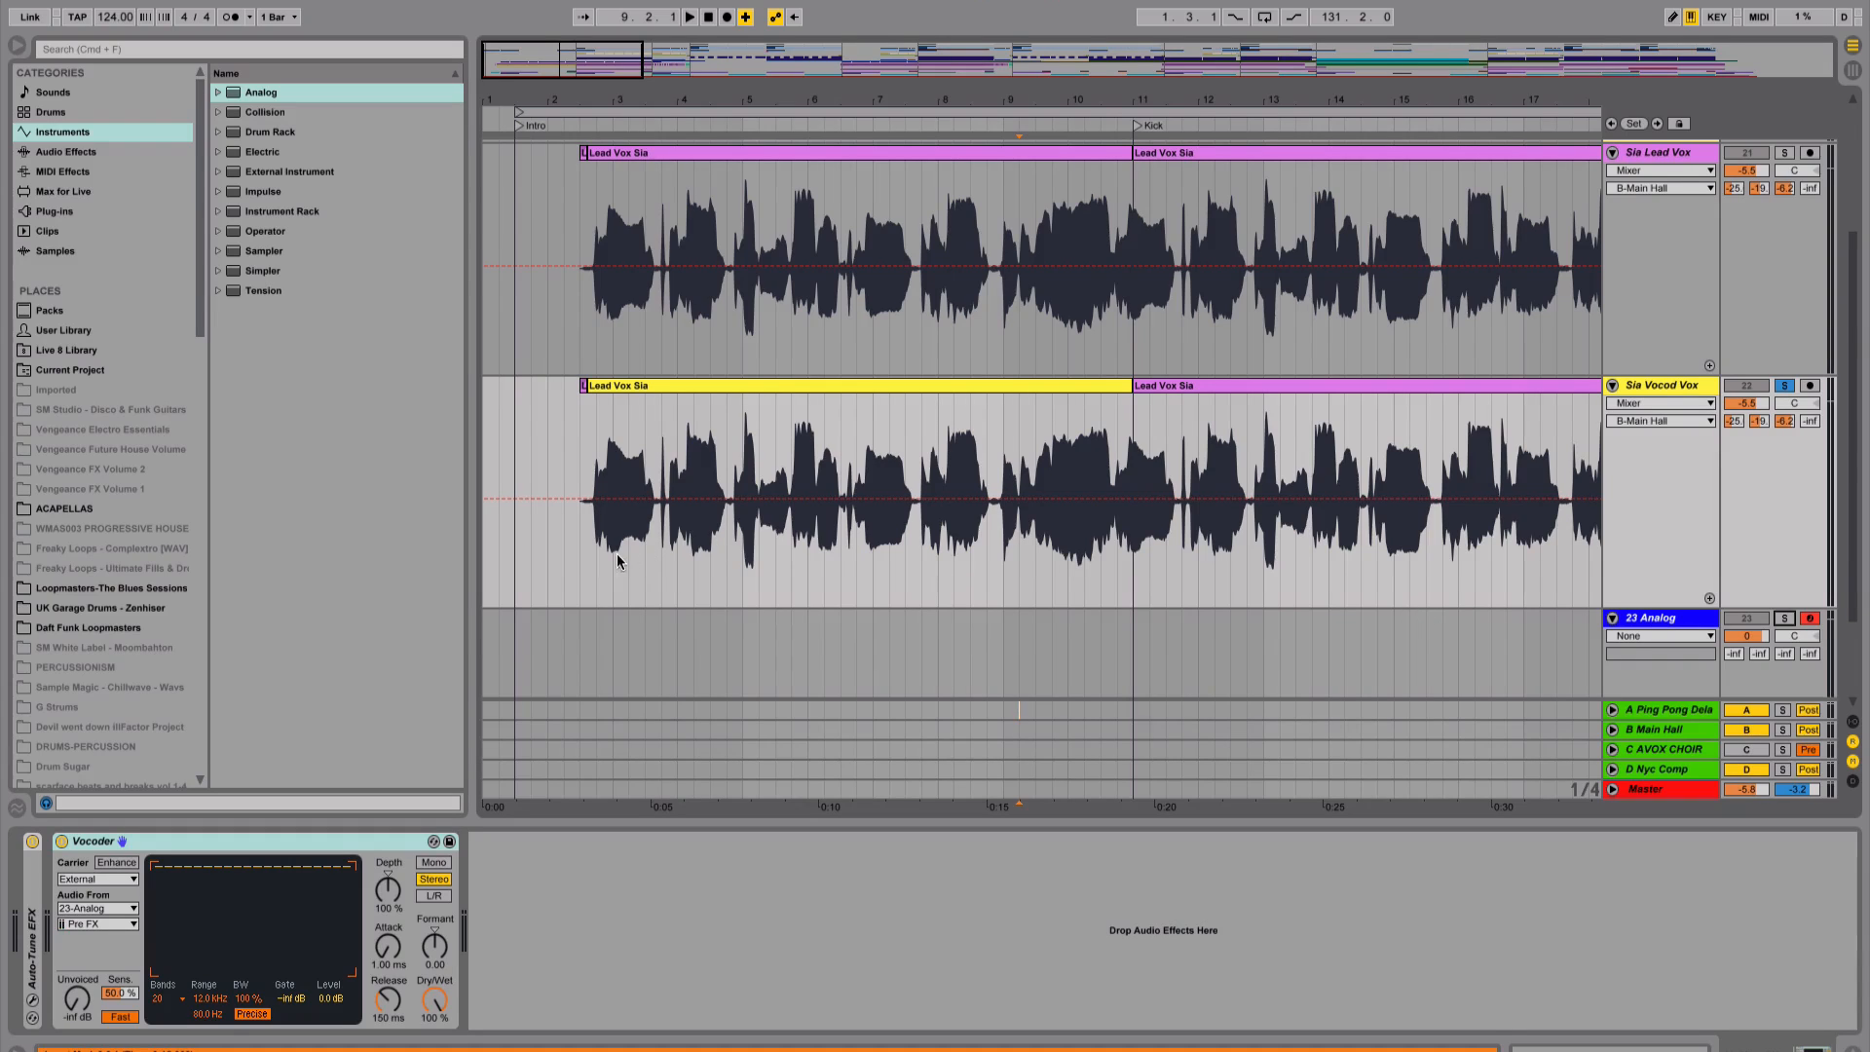
{"action": "left_click", "coordinate": [589, 544]}
{"action": "key", "text": "space"}
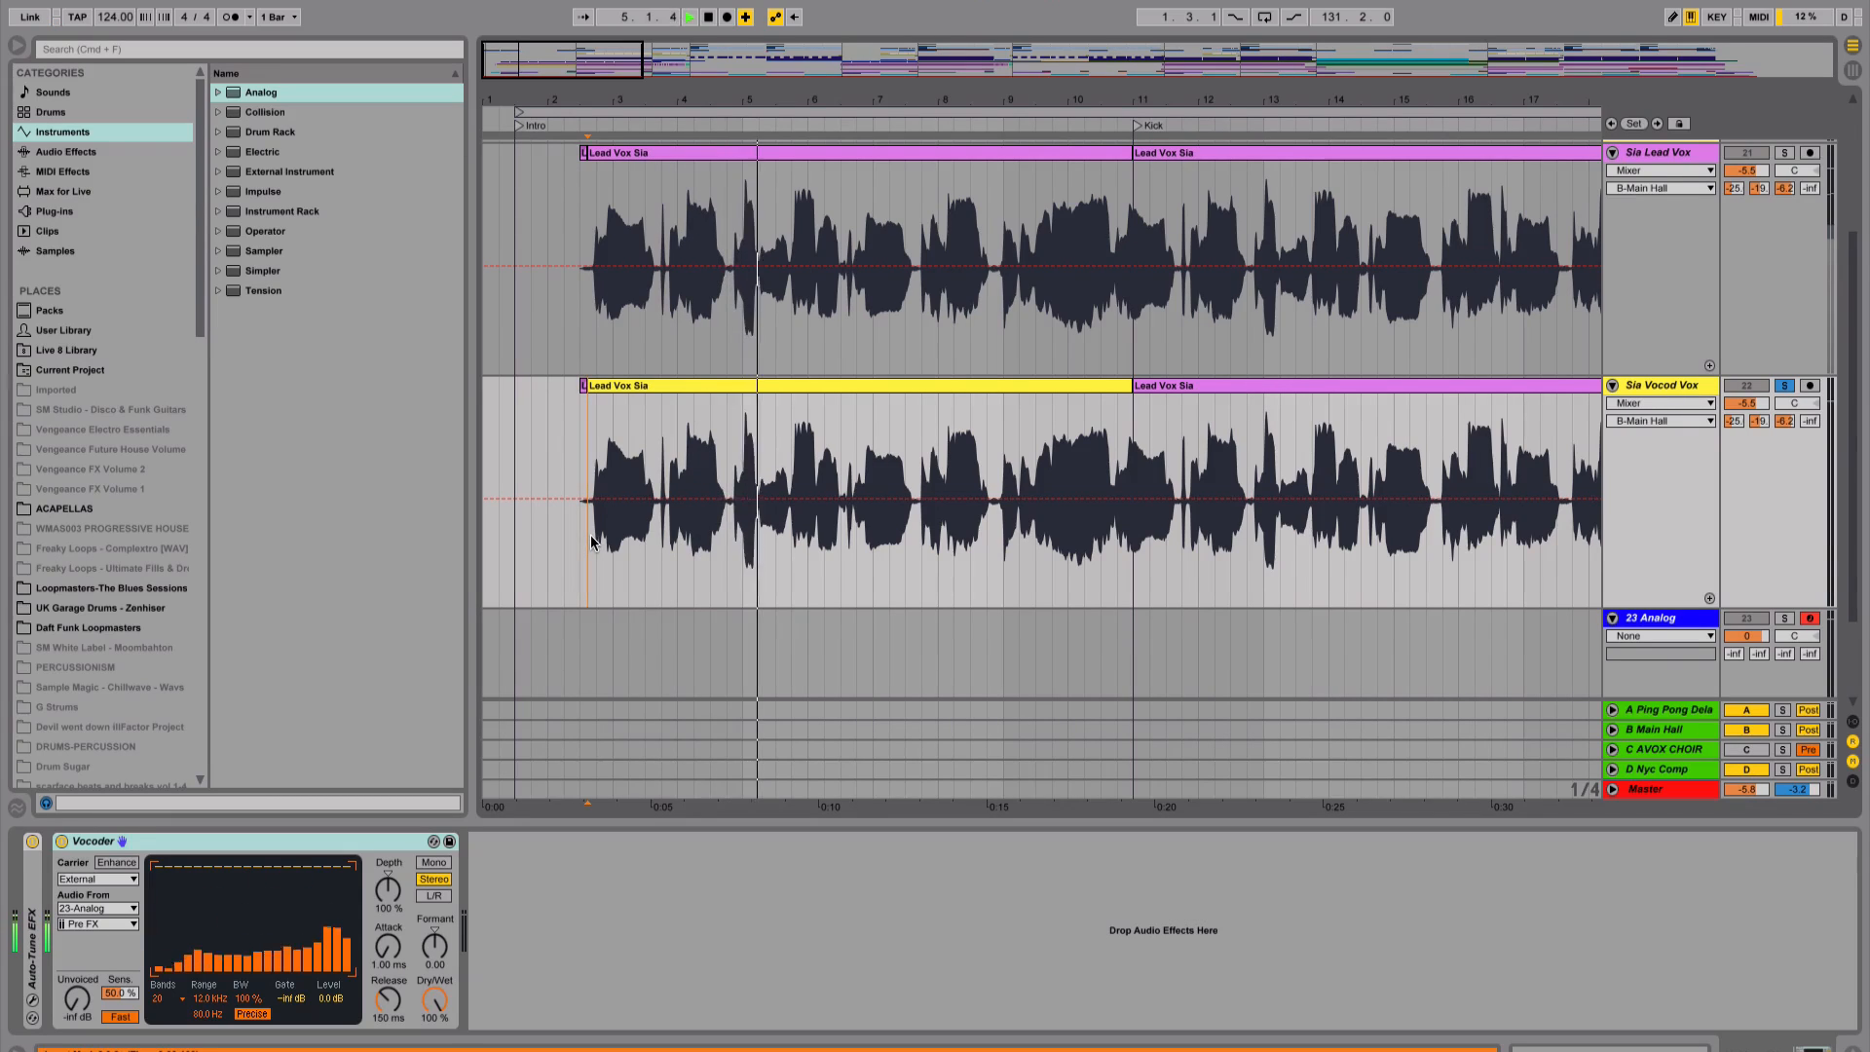
{"action": "key", "text": "space"}
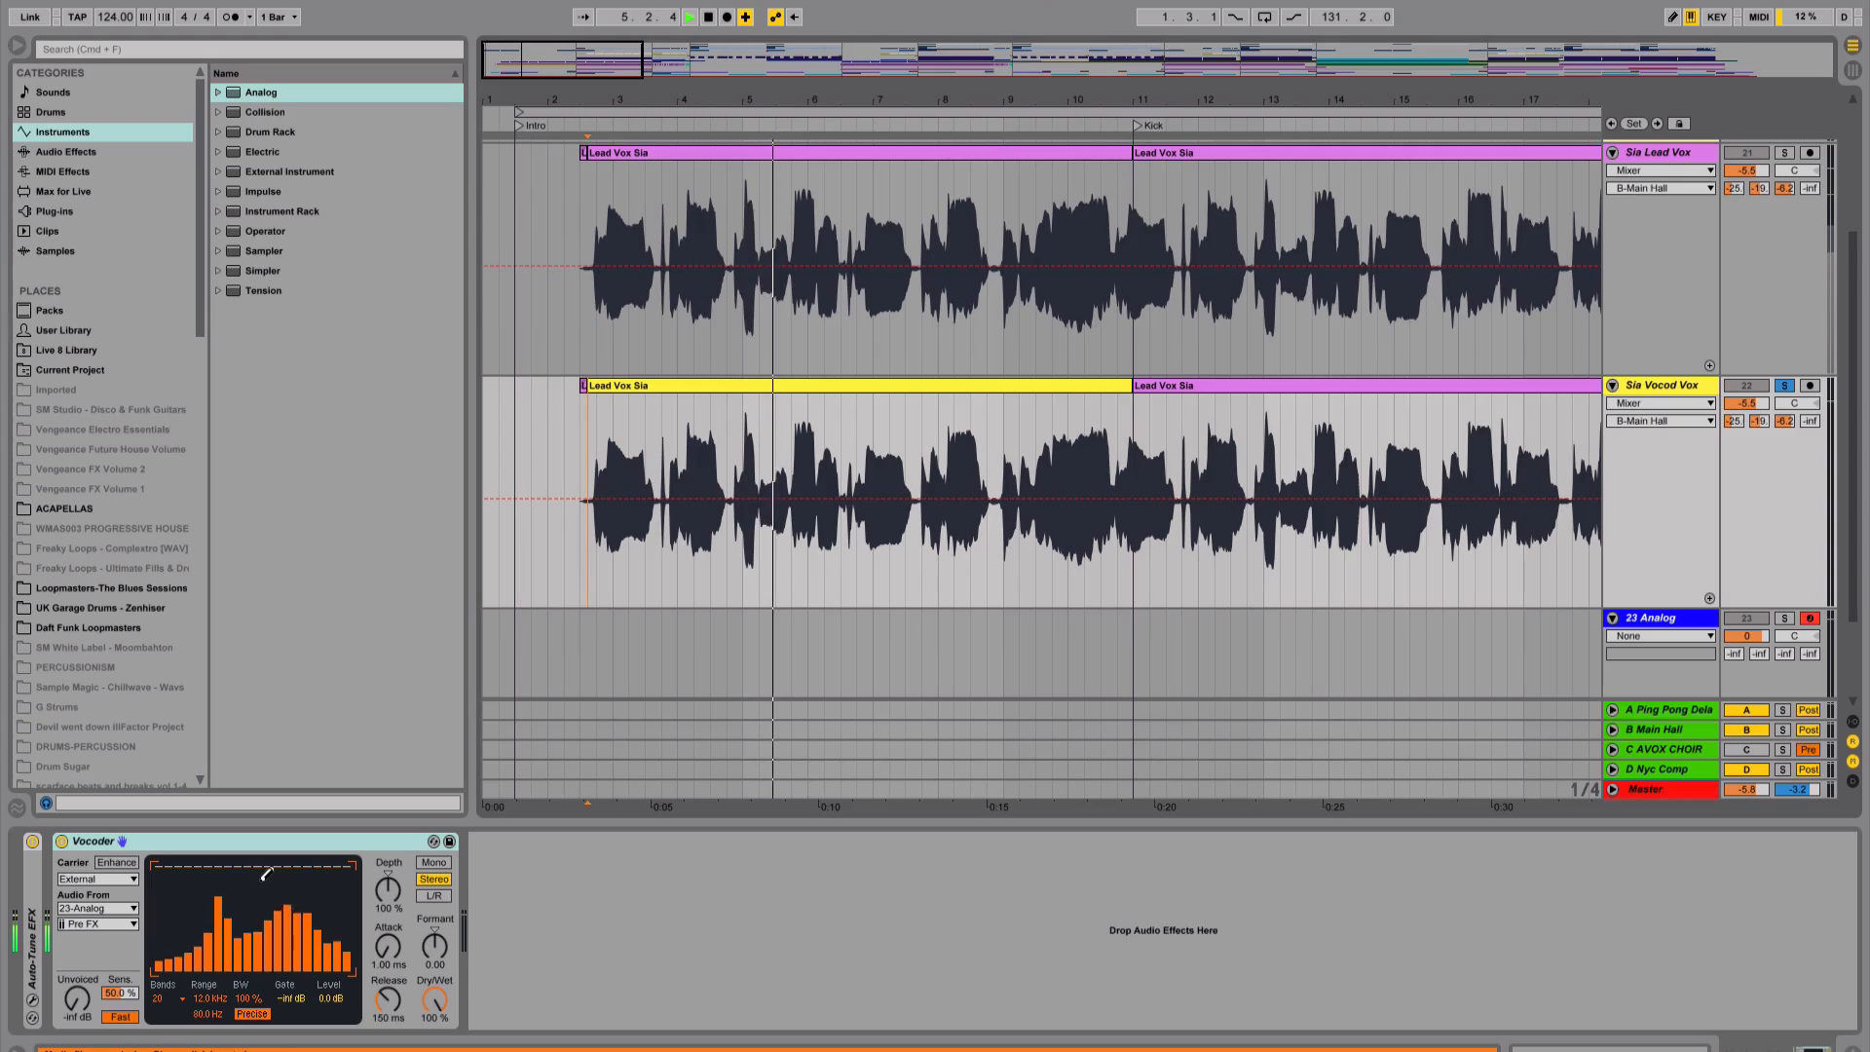
{"action": "key", "text": "space"}
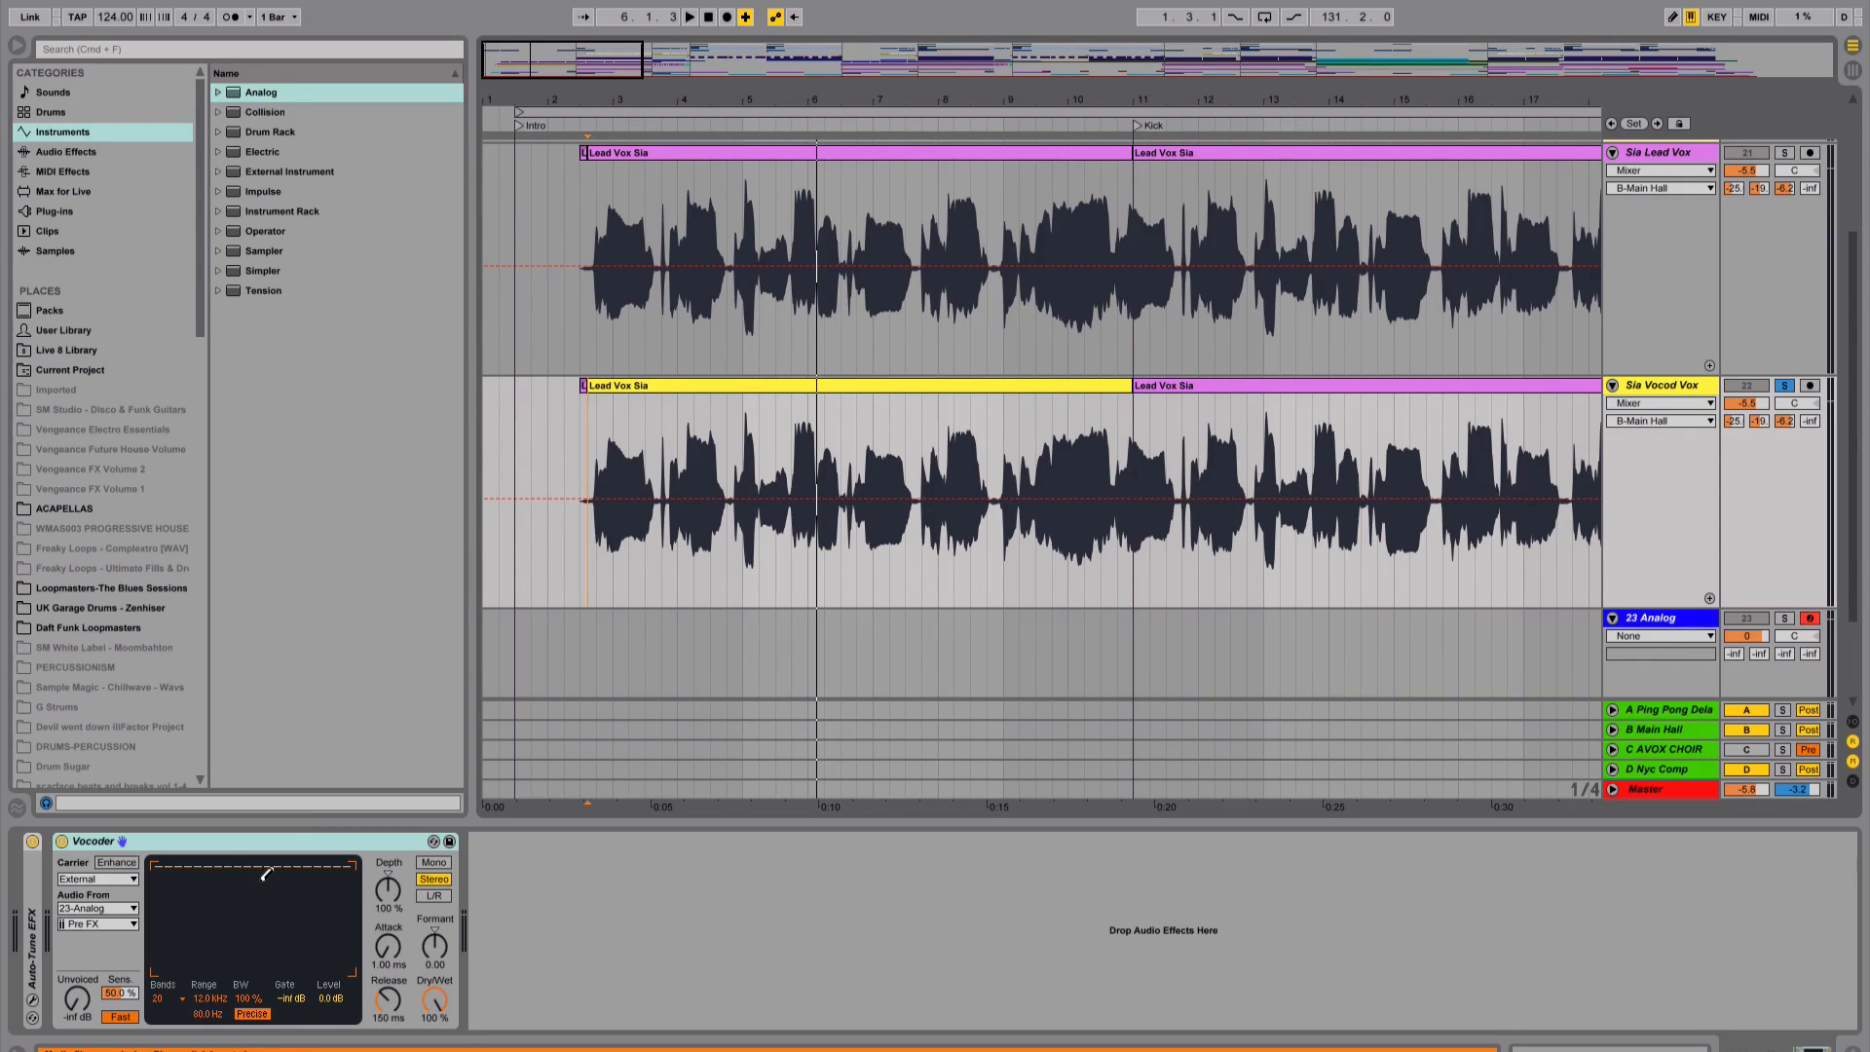
- Audition the vocoded vocal on its own, and again with the Sia Lead Vox track soloed alongside it
{"action": "key", "text": "space"}
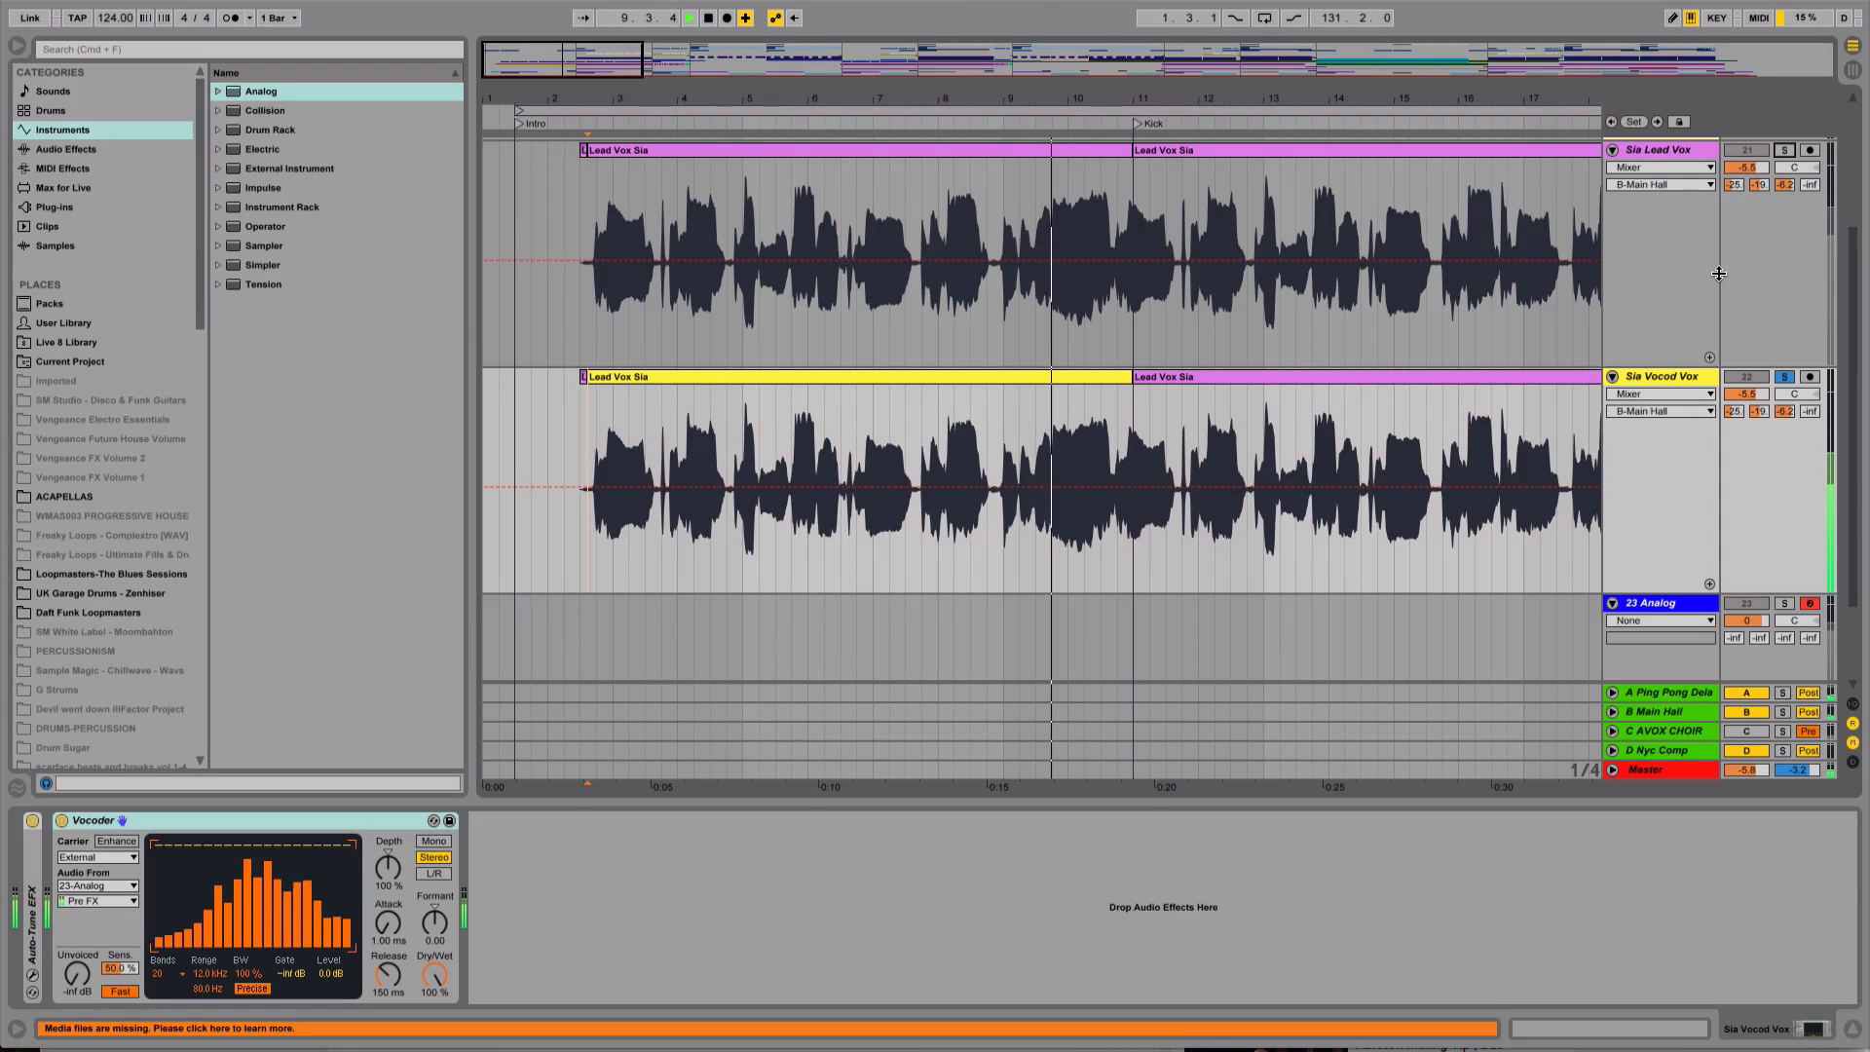
{"action": "key", "text": "space"}
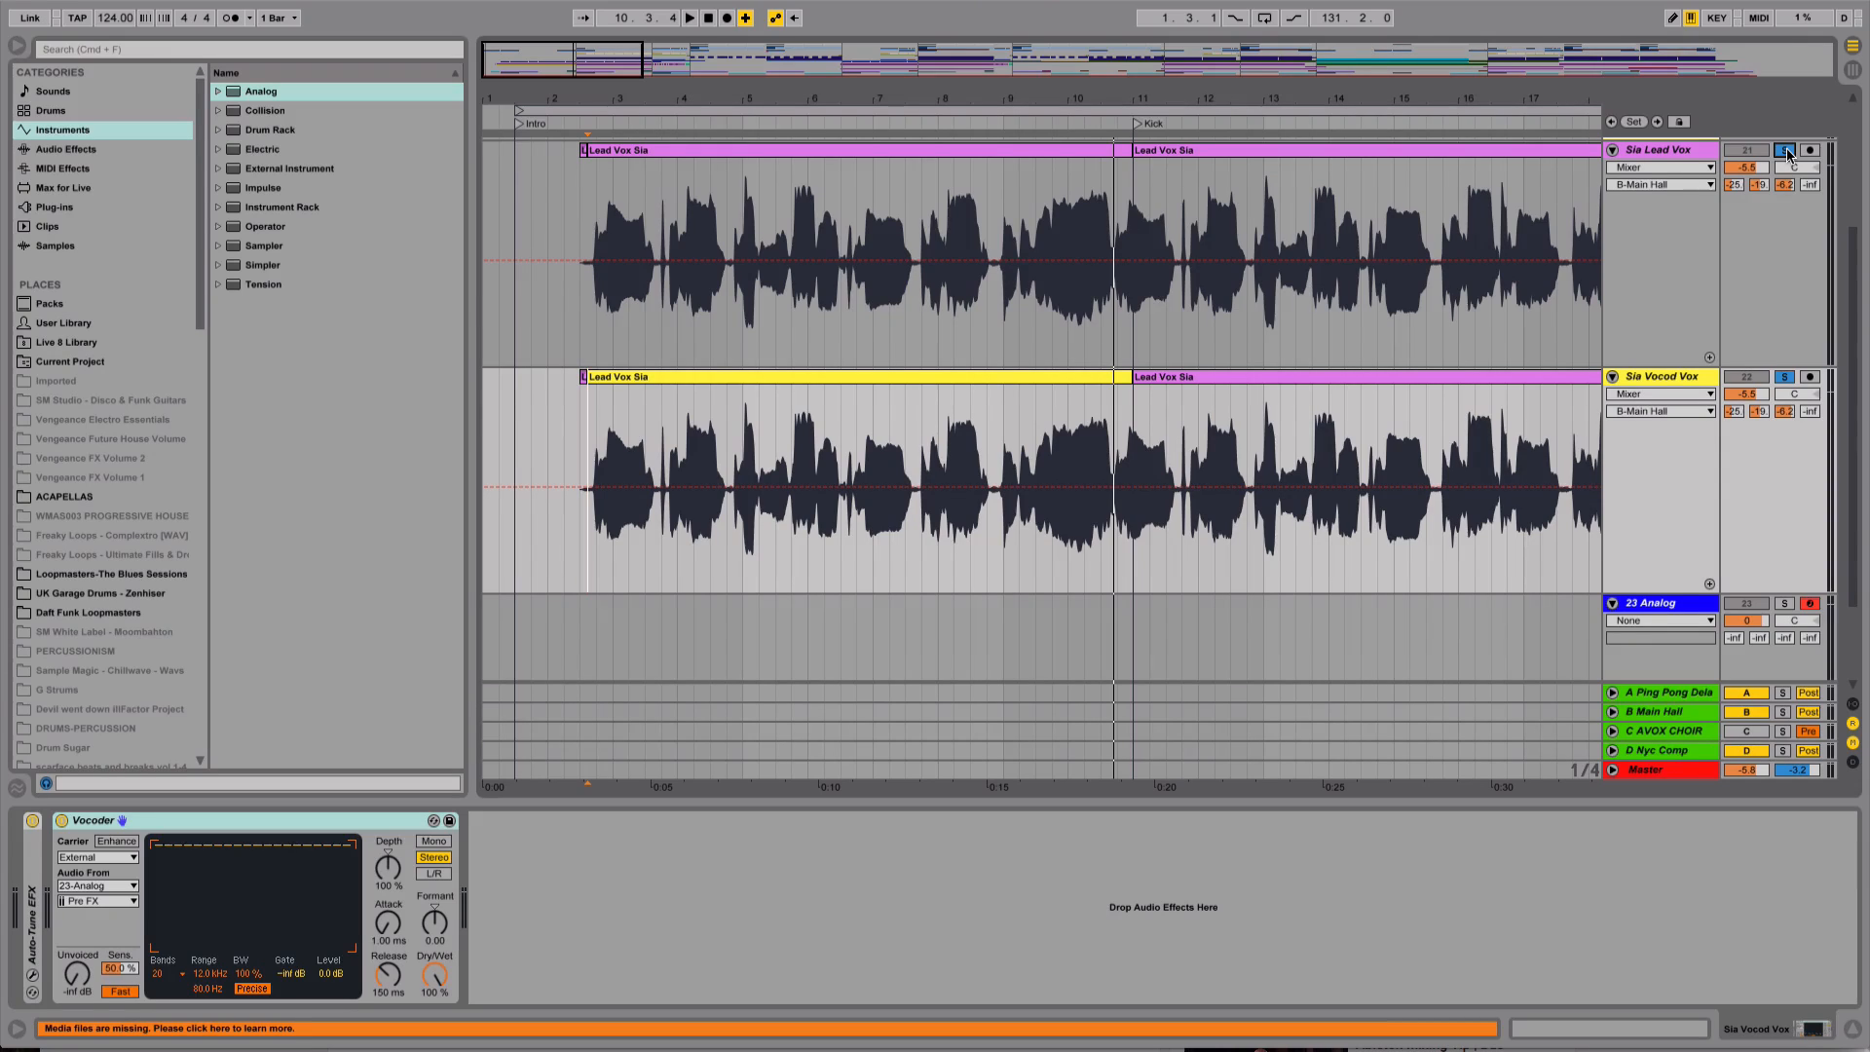
{"action": "key", "text": "space"}
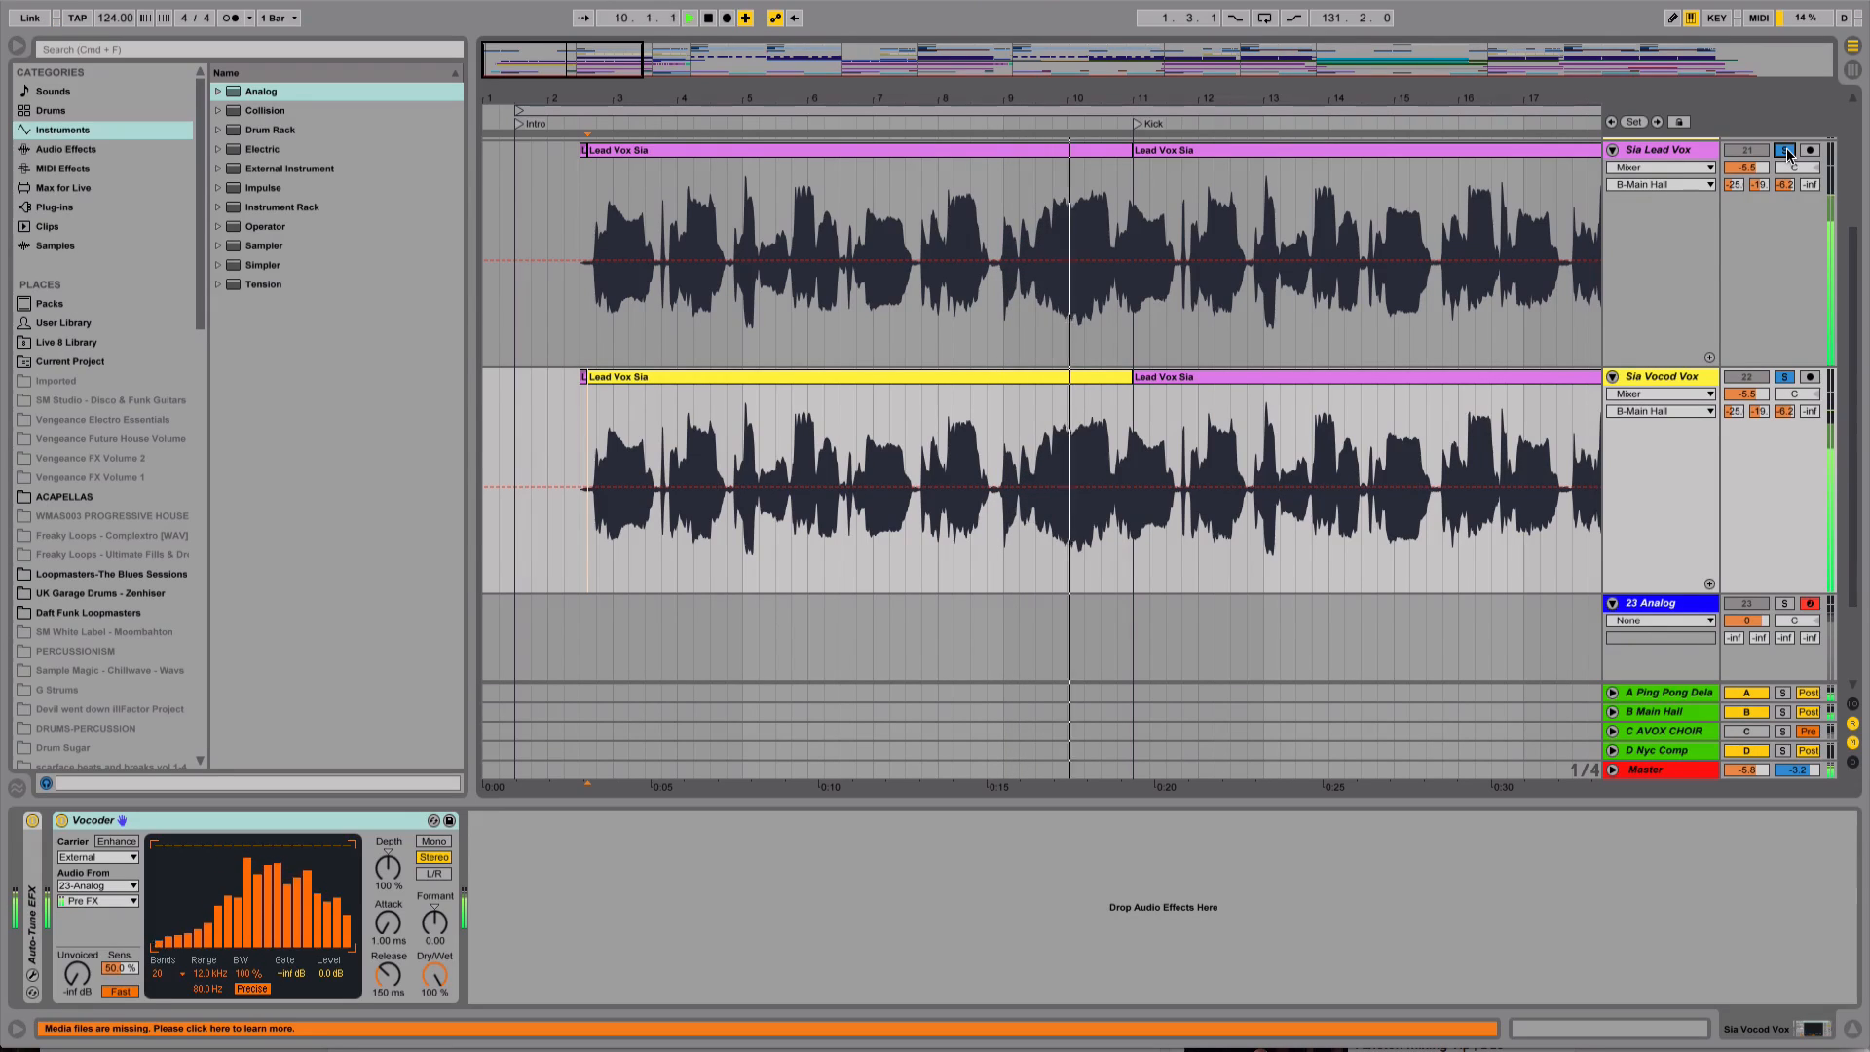
{"action": "key", "text": "space"}
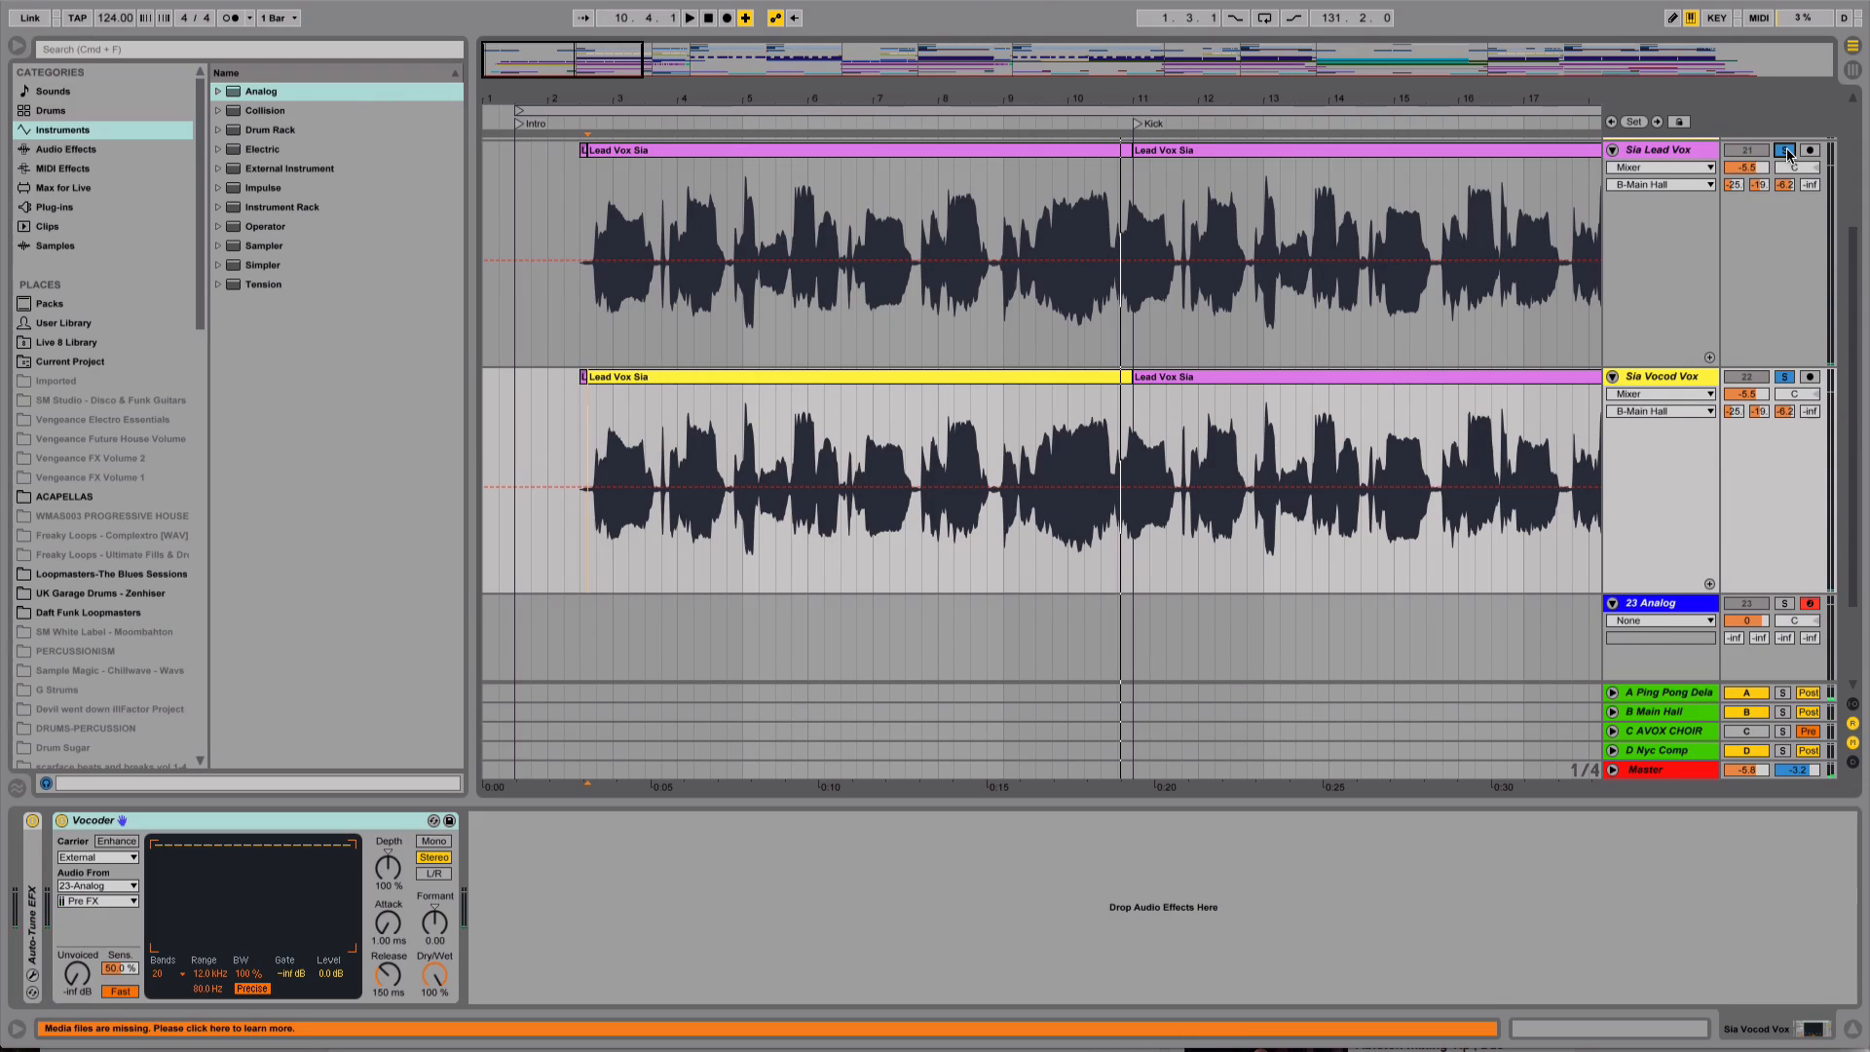
- On the 23 Analog track's synth, keep oscillator 1 on the sawtooth shape and set its octave to 1
{"action": "left_click", "coordinate": [1706, 606]}
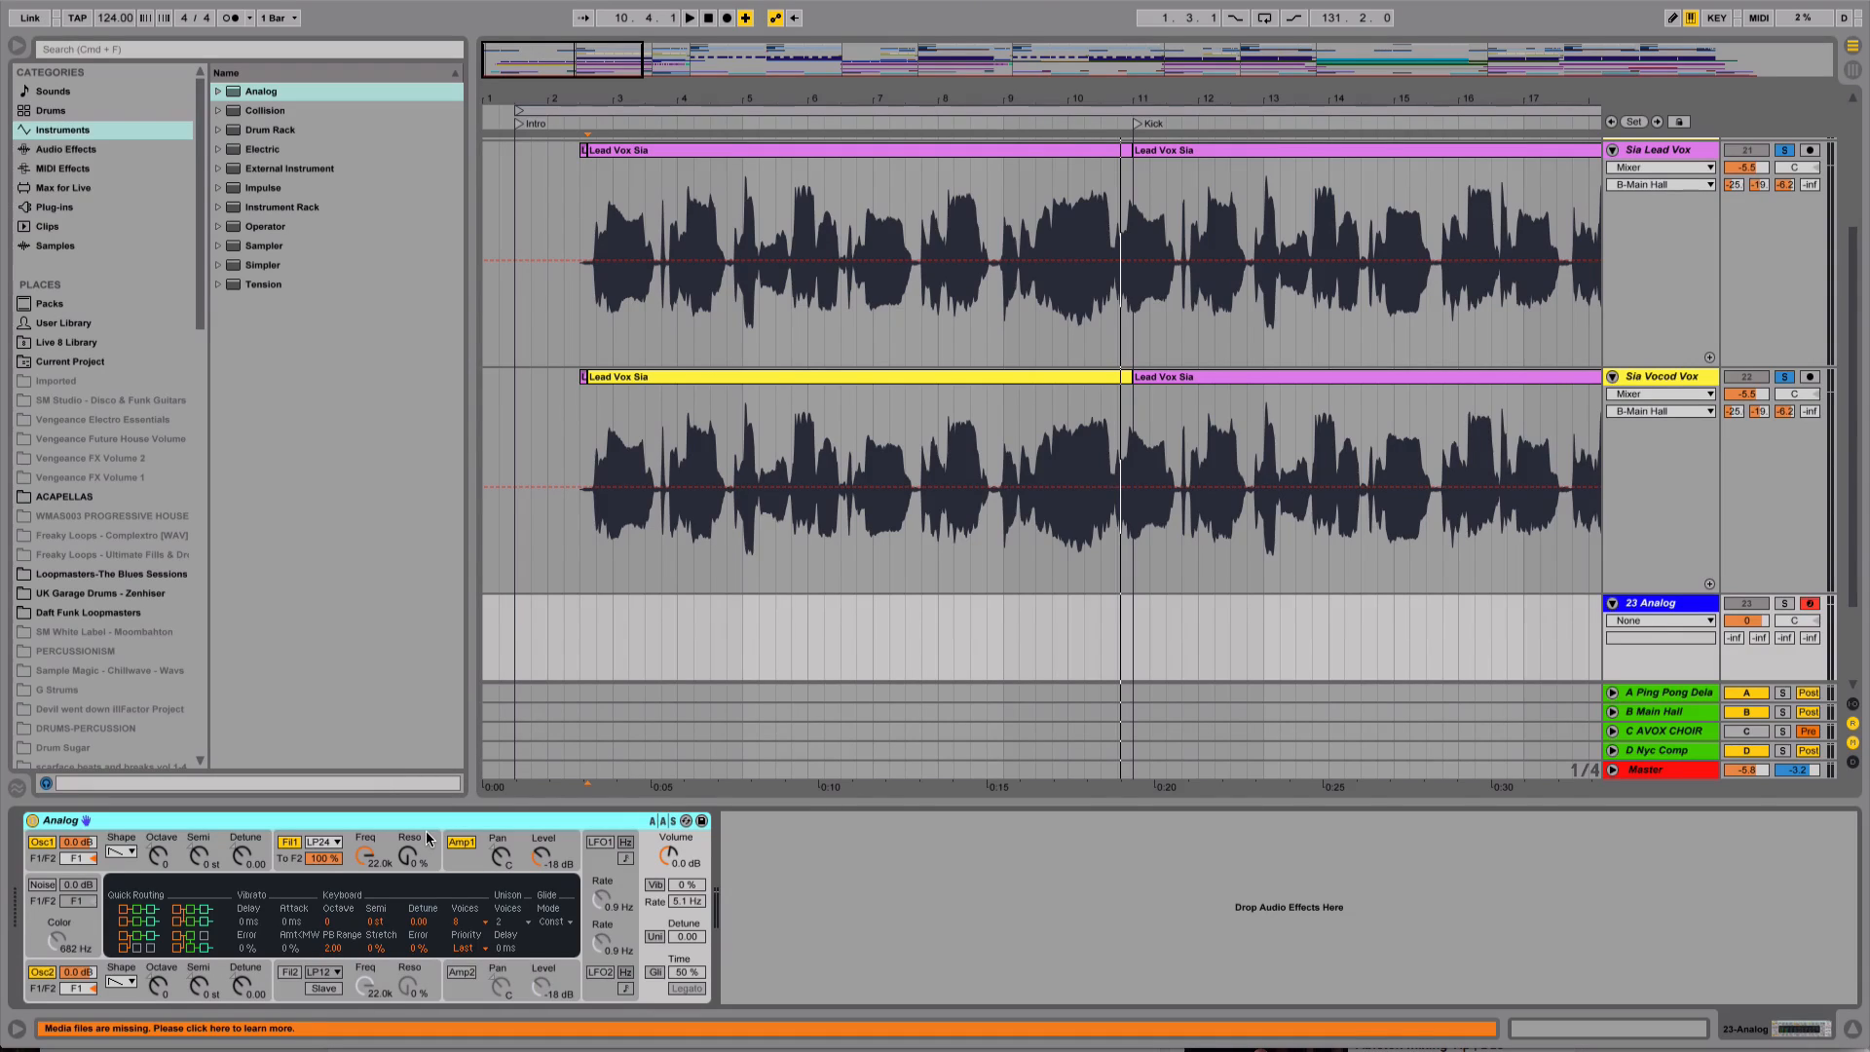
{"action": "left_click", "coordinate": [155, 857]}
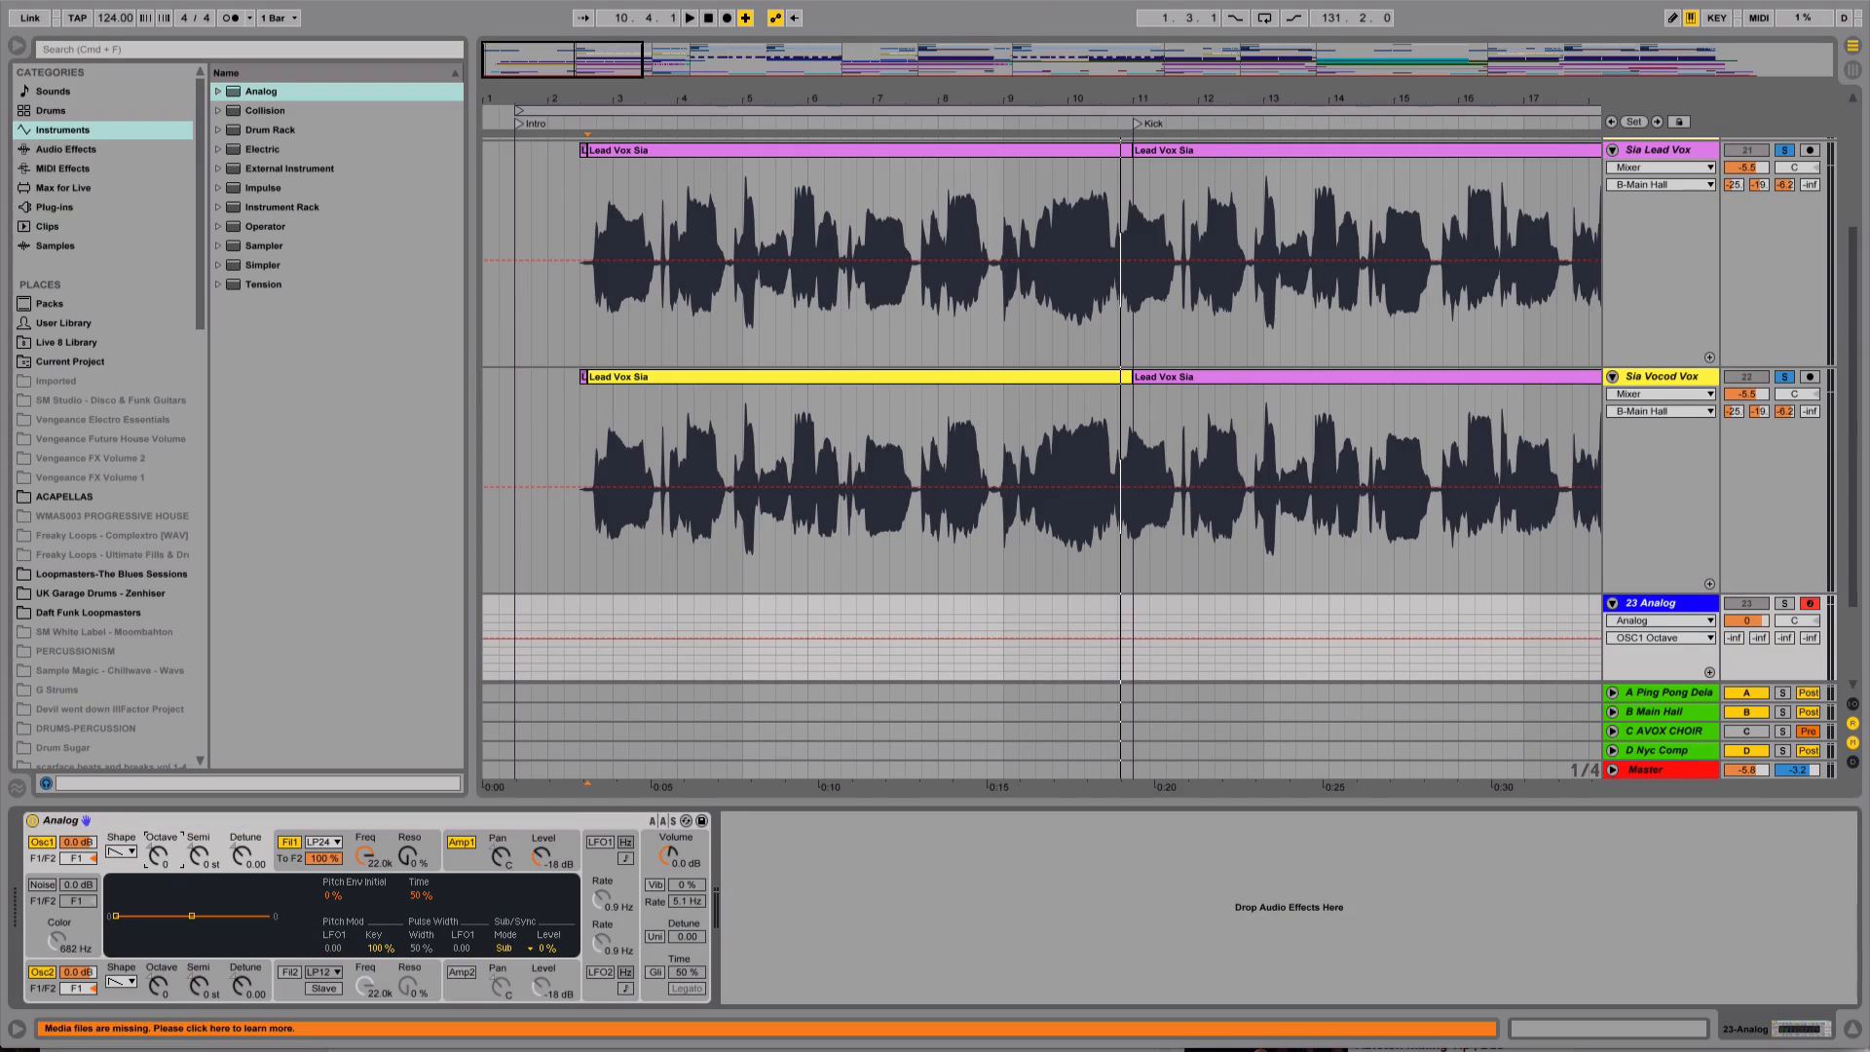
{"action": "left_click", "coordinate": [127, 853]}
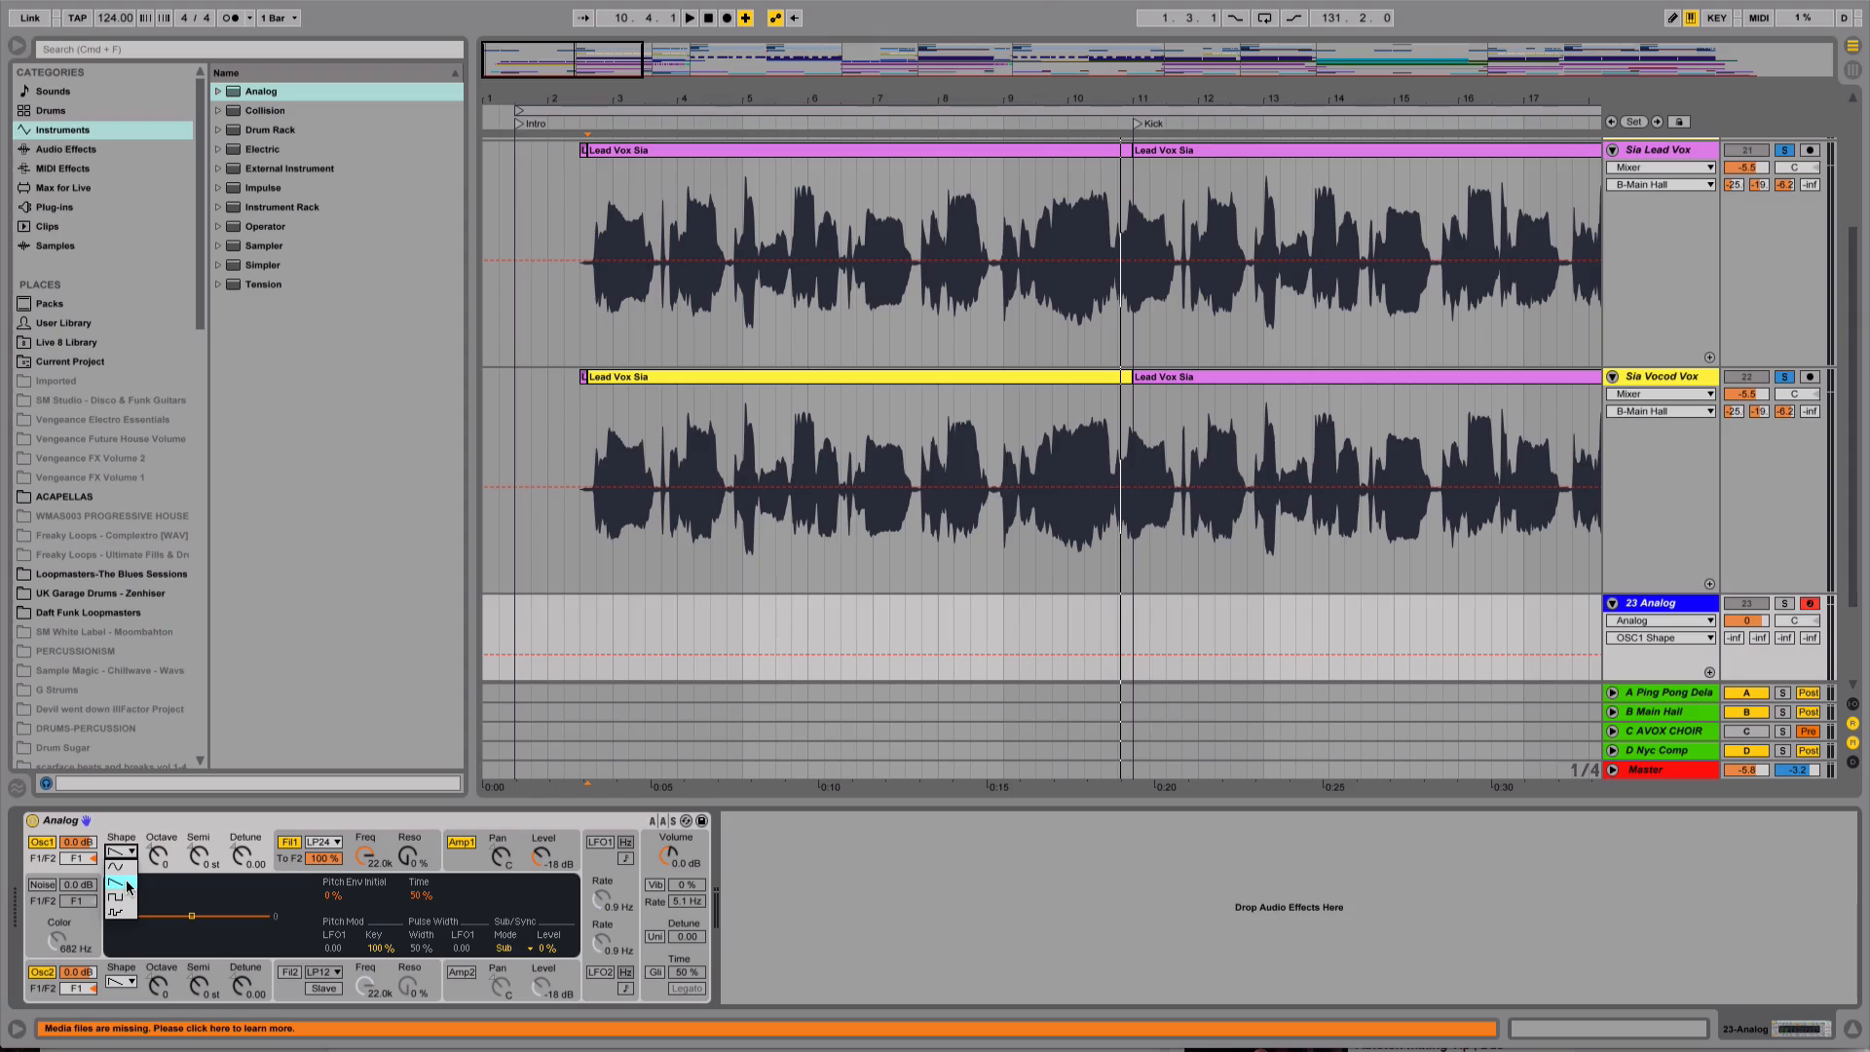
{"action": "left_click", "coordinate": [127, 886]}
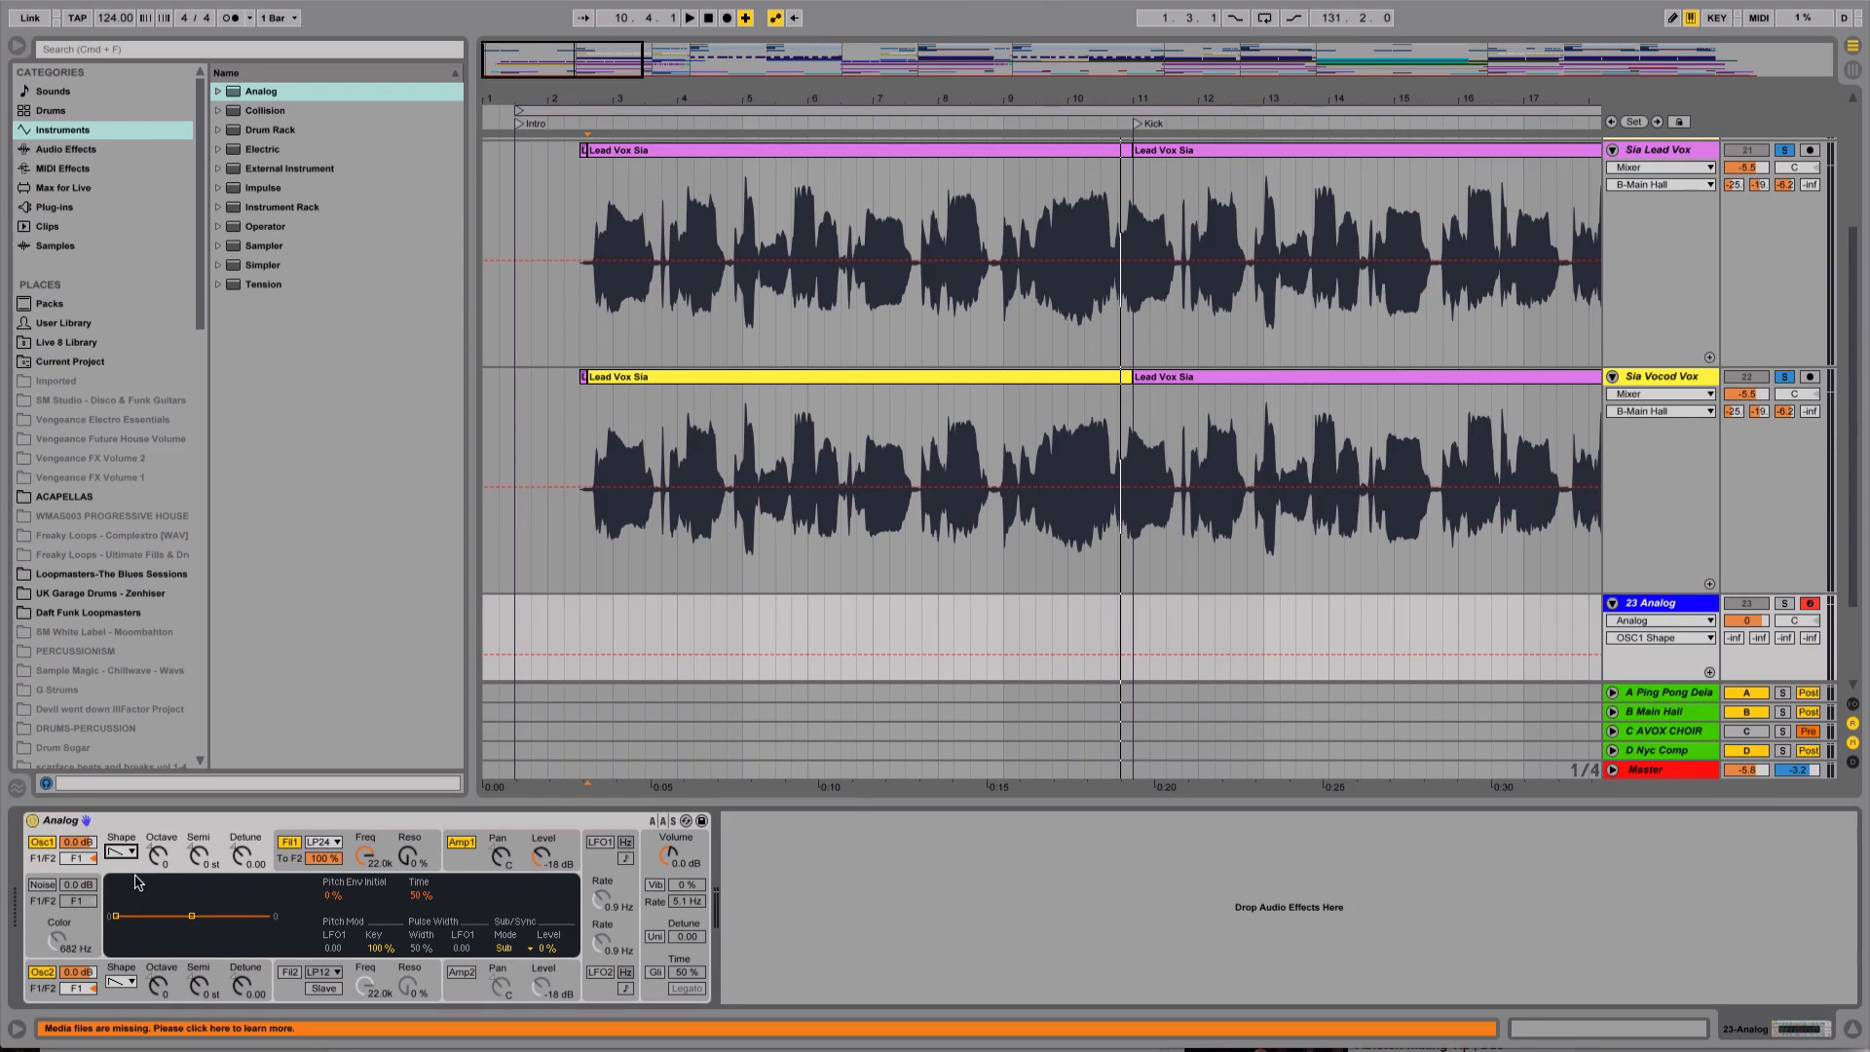
{"action": "left_click_drag", "start_coordinate": [157, 857], "coordinate": [157, 841]}
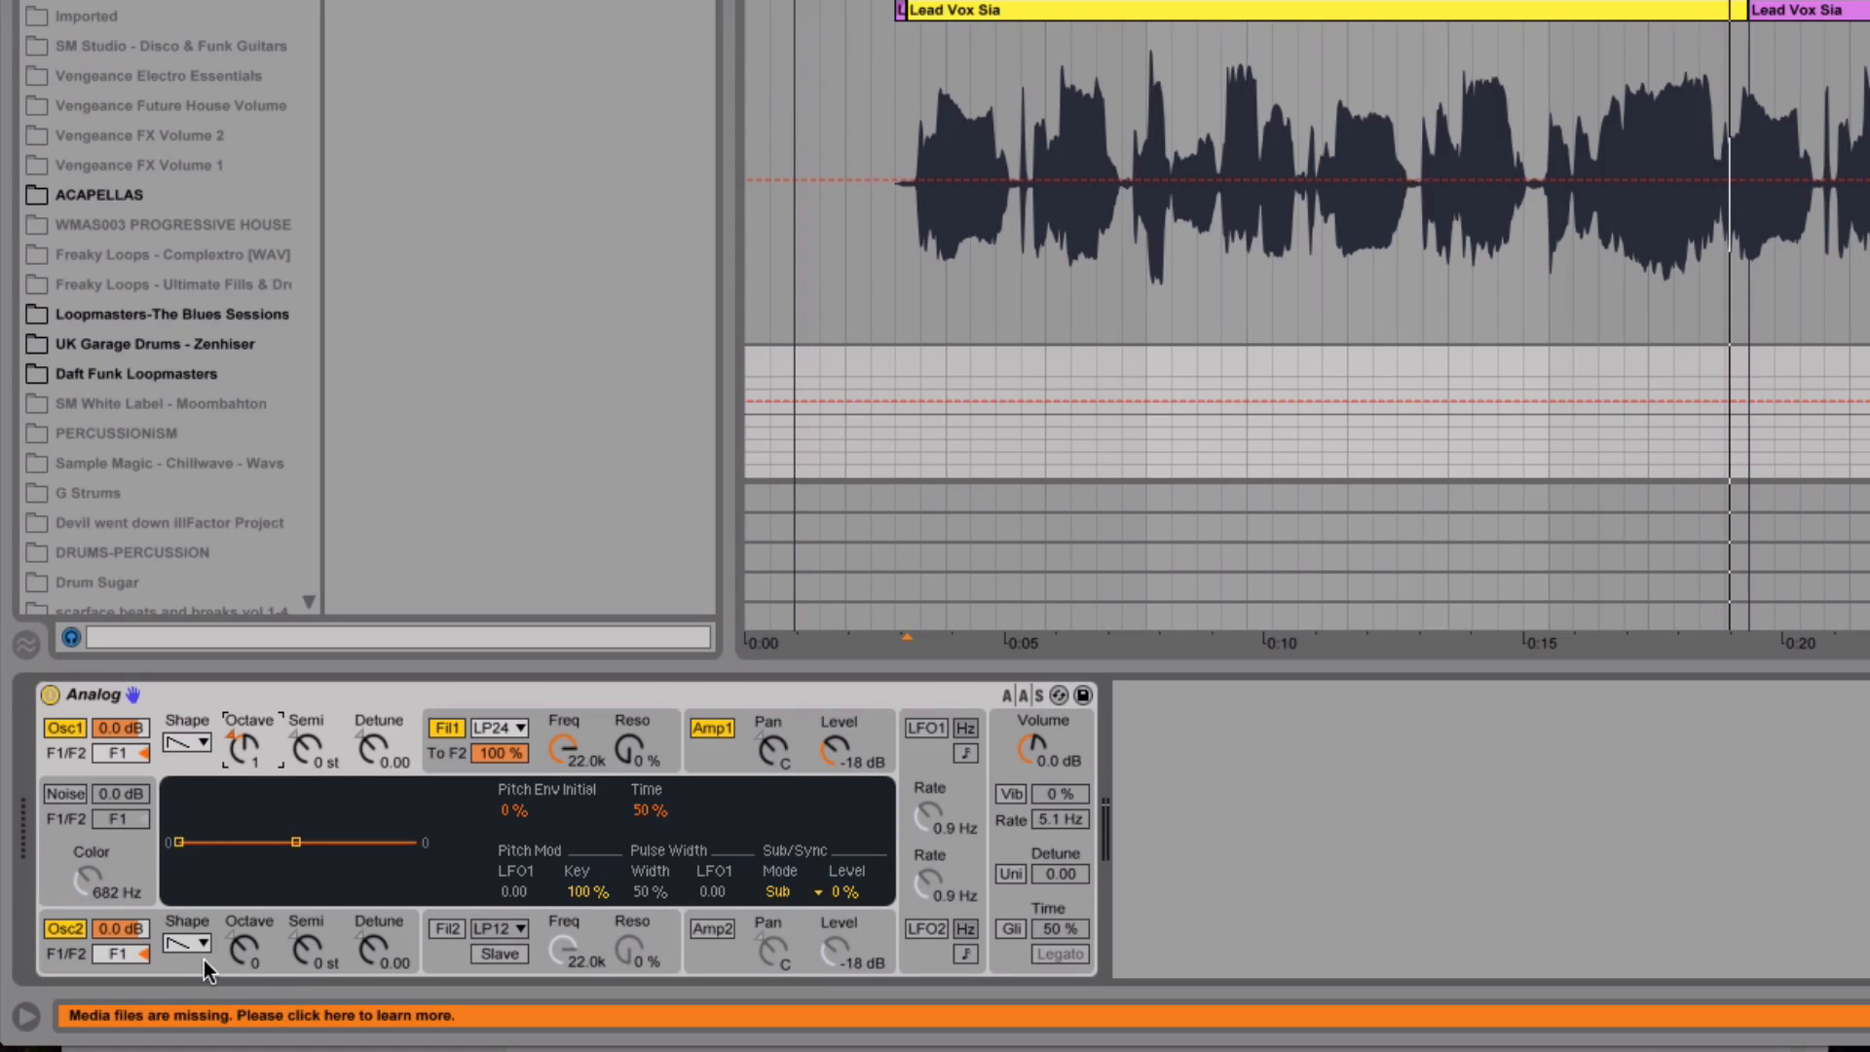
- Set Analog's filter 1 frequency to 2.4 kHz and enable the noise generator at -18 dB with a 6.3 kHz color
{"action": "left_click", "coordinate": [238, 961]}
{"action": "left_click_drag", "start_coordinate": [853, 892], "coordinate": [853, 825]}
{"action": "mouse_move", "coordinate": [565, 750]}
{"action": "left_mouse_down"}
{"action": "mouse_move", "coordinate": [565, 800]}
{"action": "mouse_move", "coordinate": [571, 748]}
{"action": "left_mouse_up"}
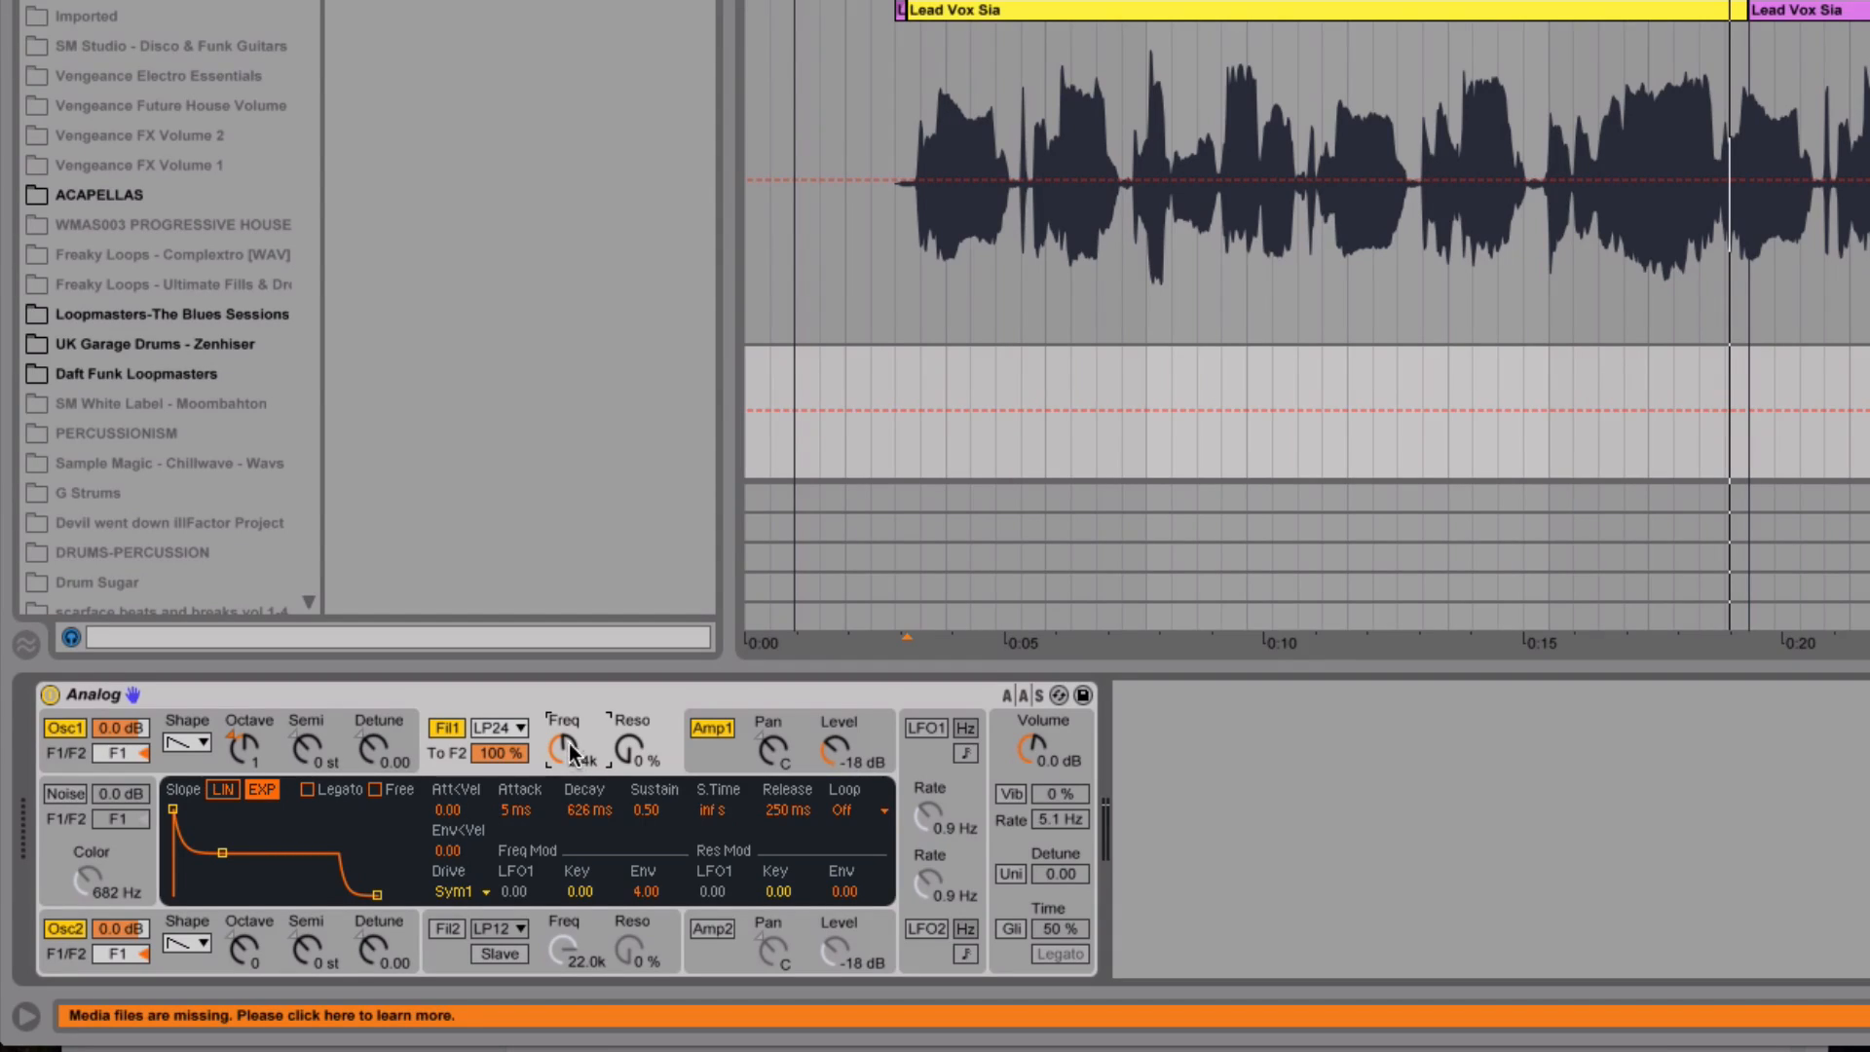
{"action": "left_click", "coordinate": [60, 792]}
{"action": "left_click_drag", "start_coordinate": [99, 892], "coordinate": [120, 837]}
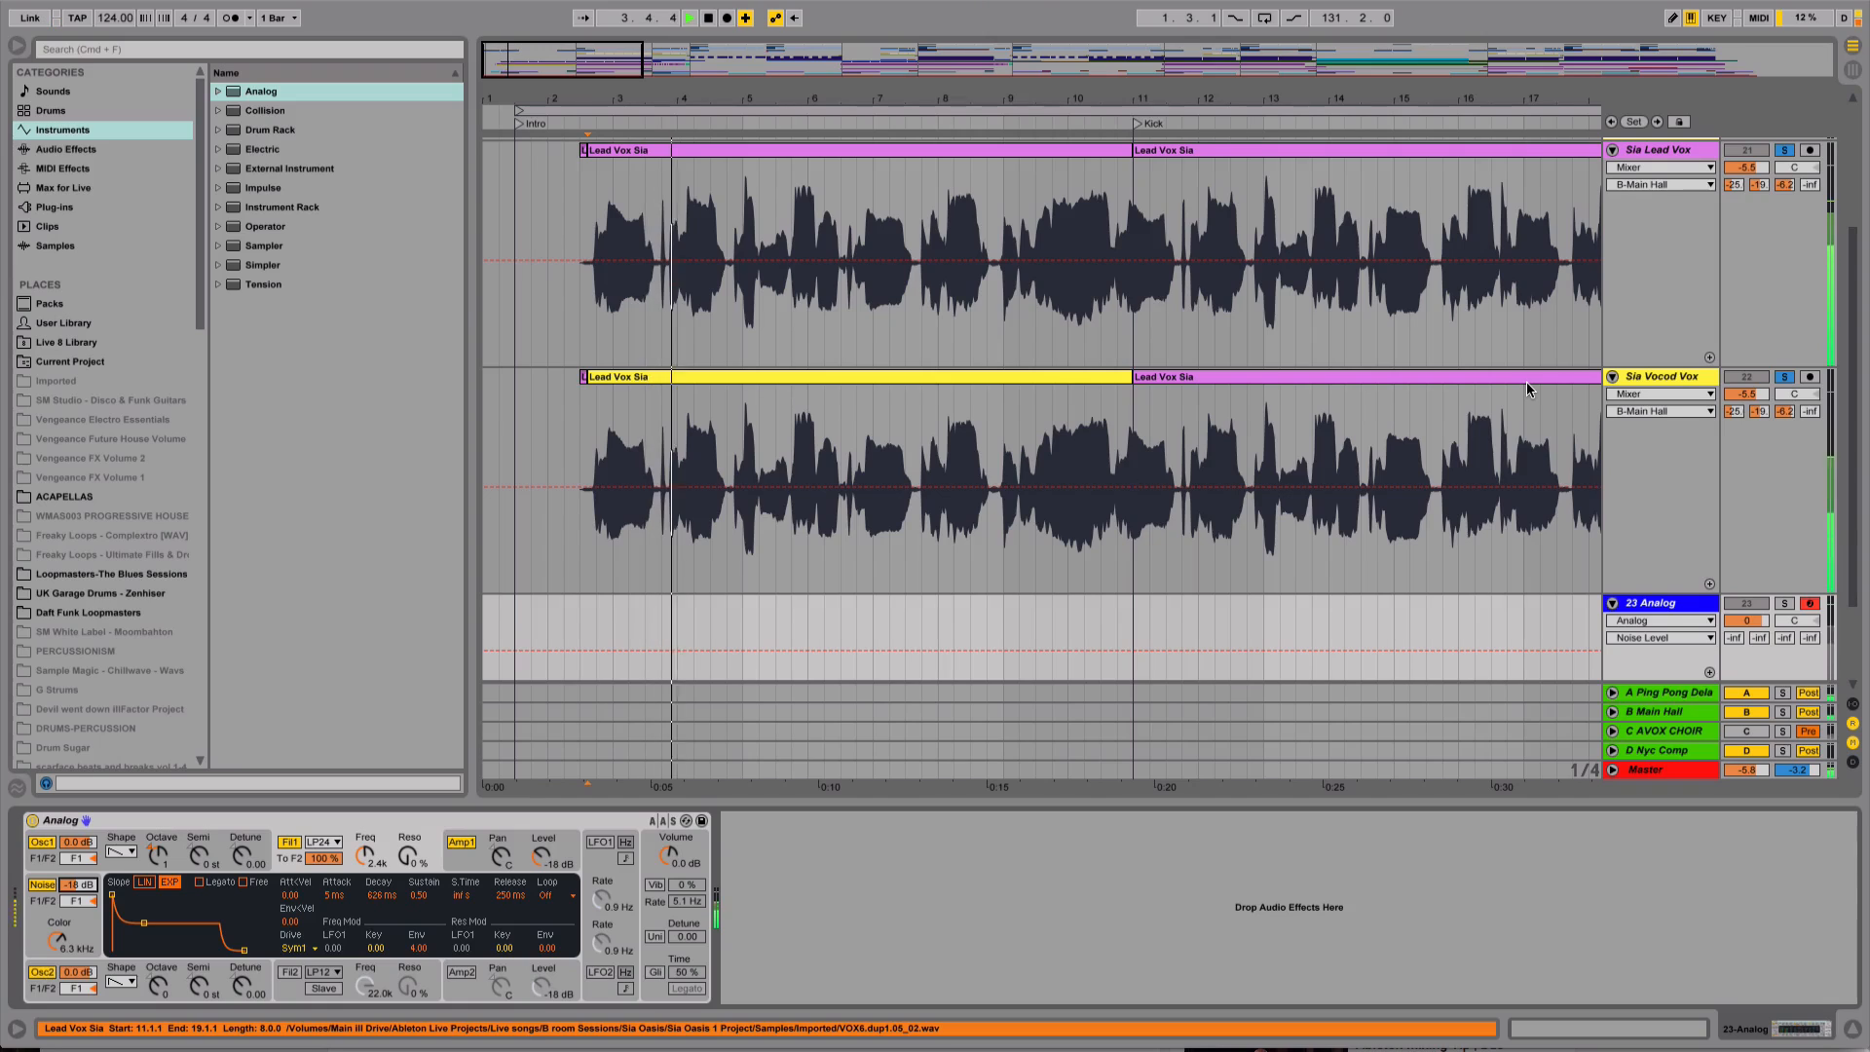
- Raise Analog's filter 1 frequency and audition the Sia Vocod Vox track from 2.3.1
{"action": "key", "text": "space"}
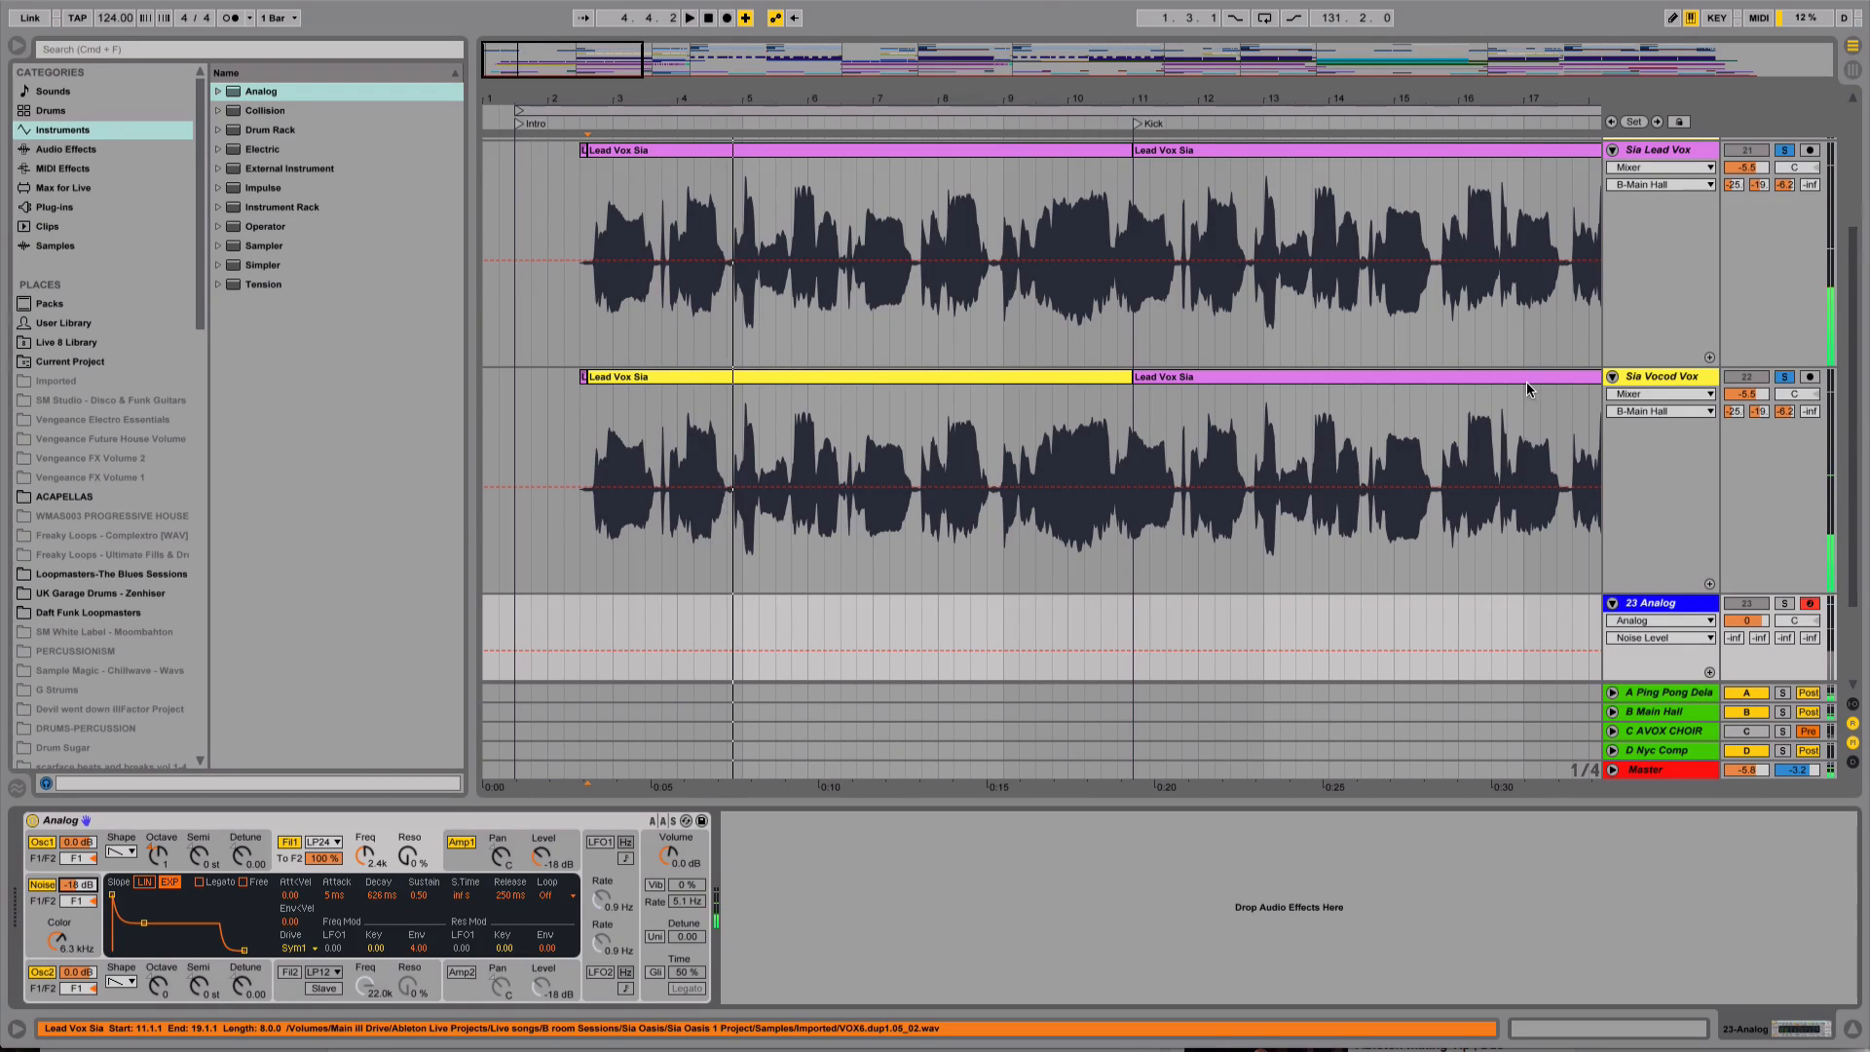
{"action": "left_click_drag", "start_coordinate": [364, 862], "coordinate": [364, 775]}
{"action": "left_click", "coordinate": [575, 530]}
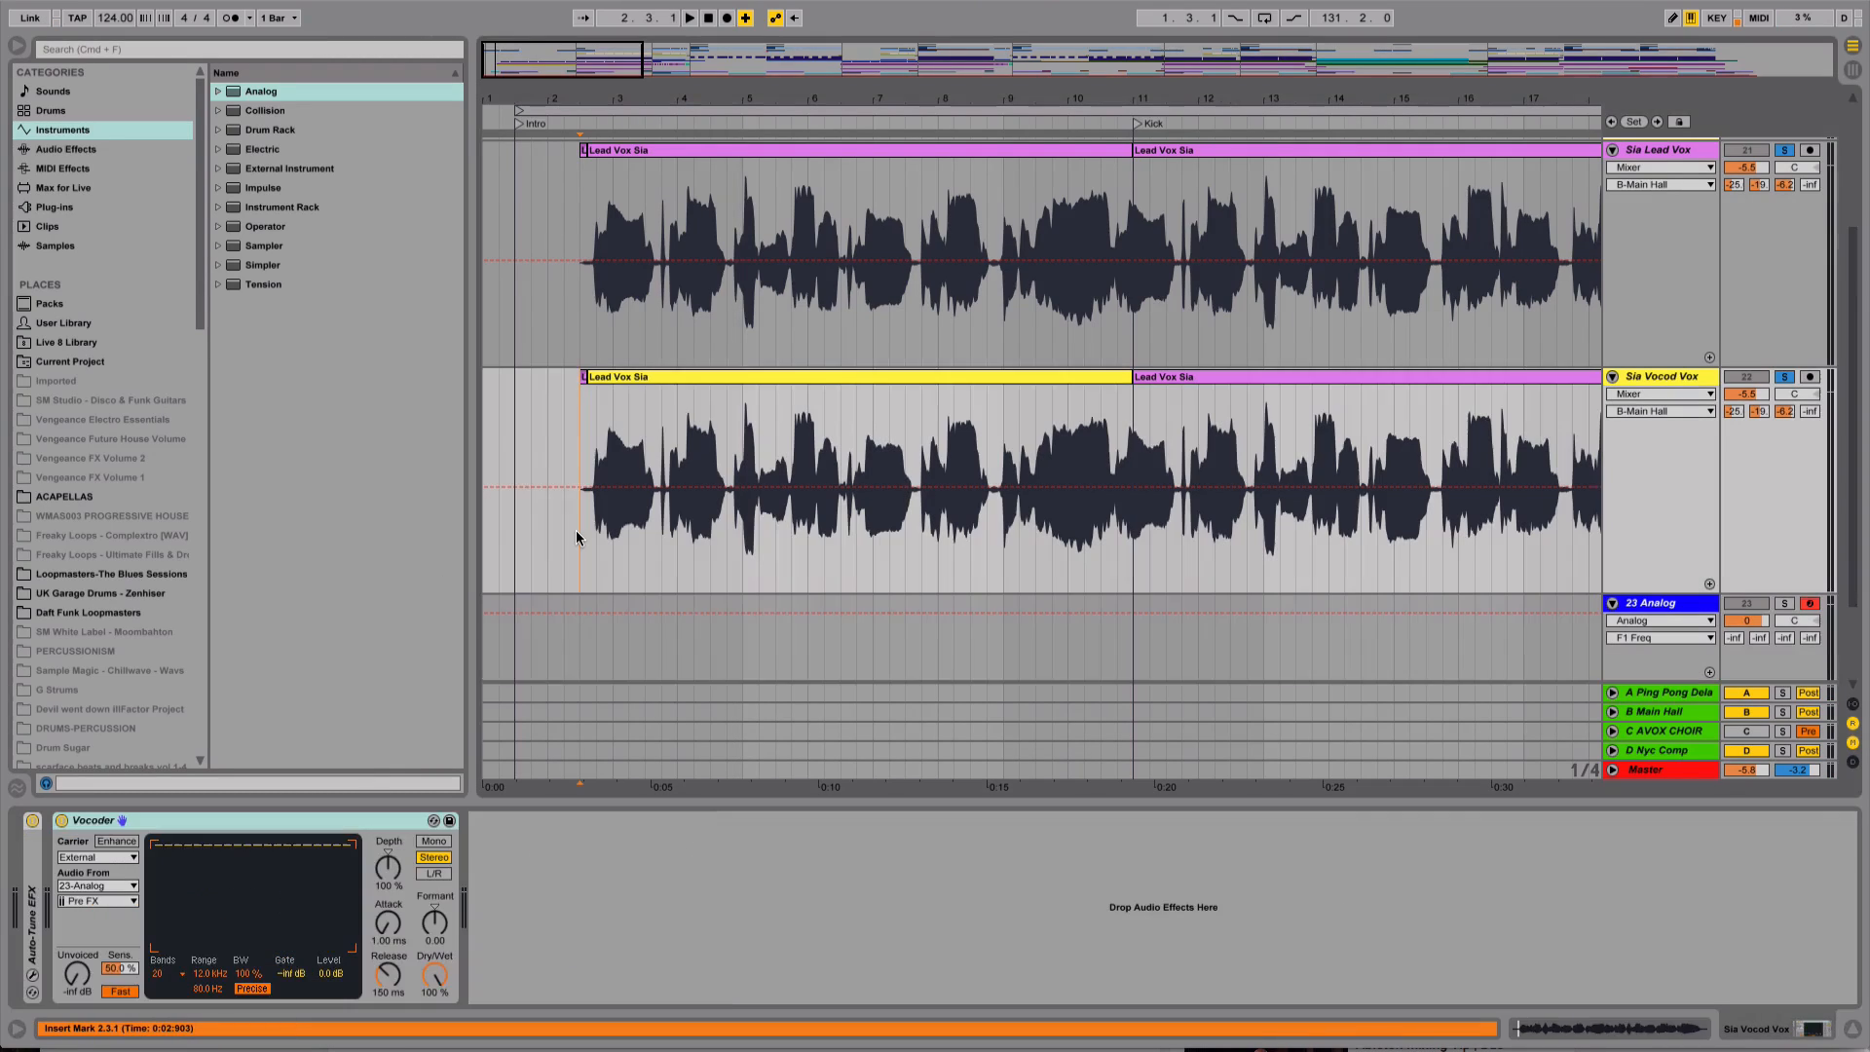
{"action": "key", "text": "space"}
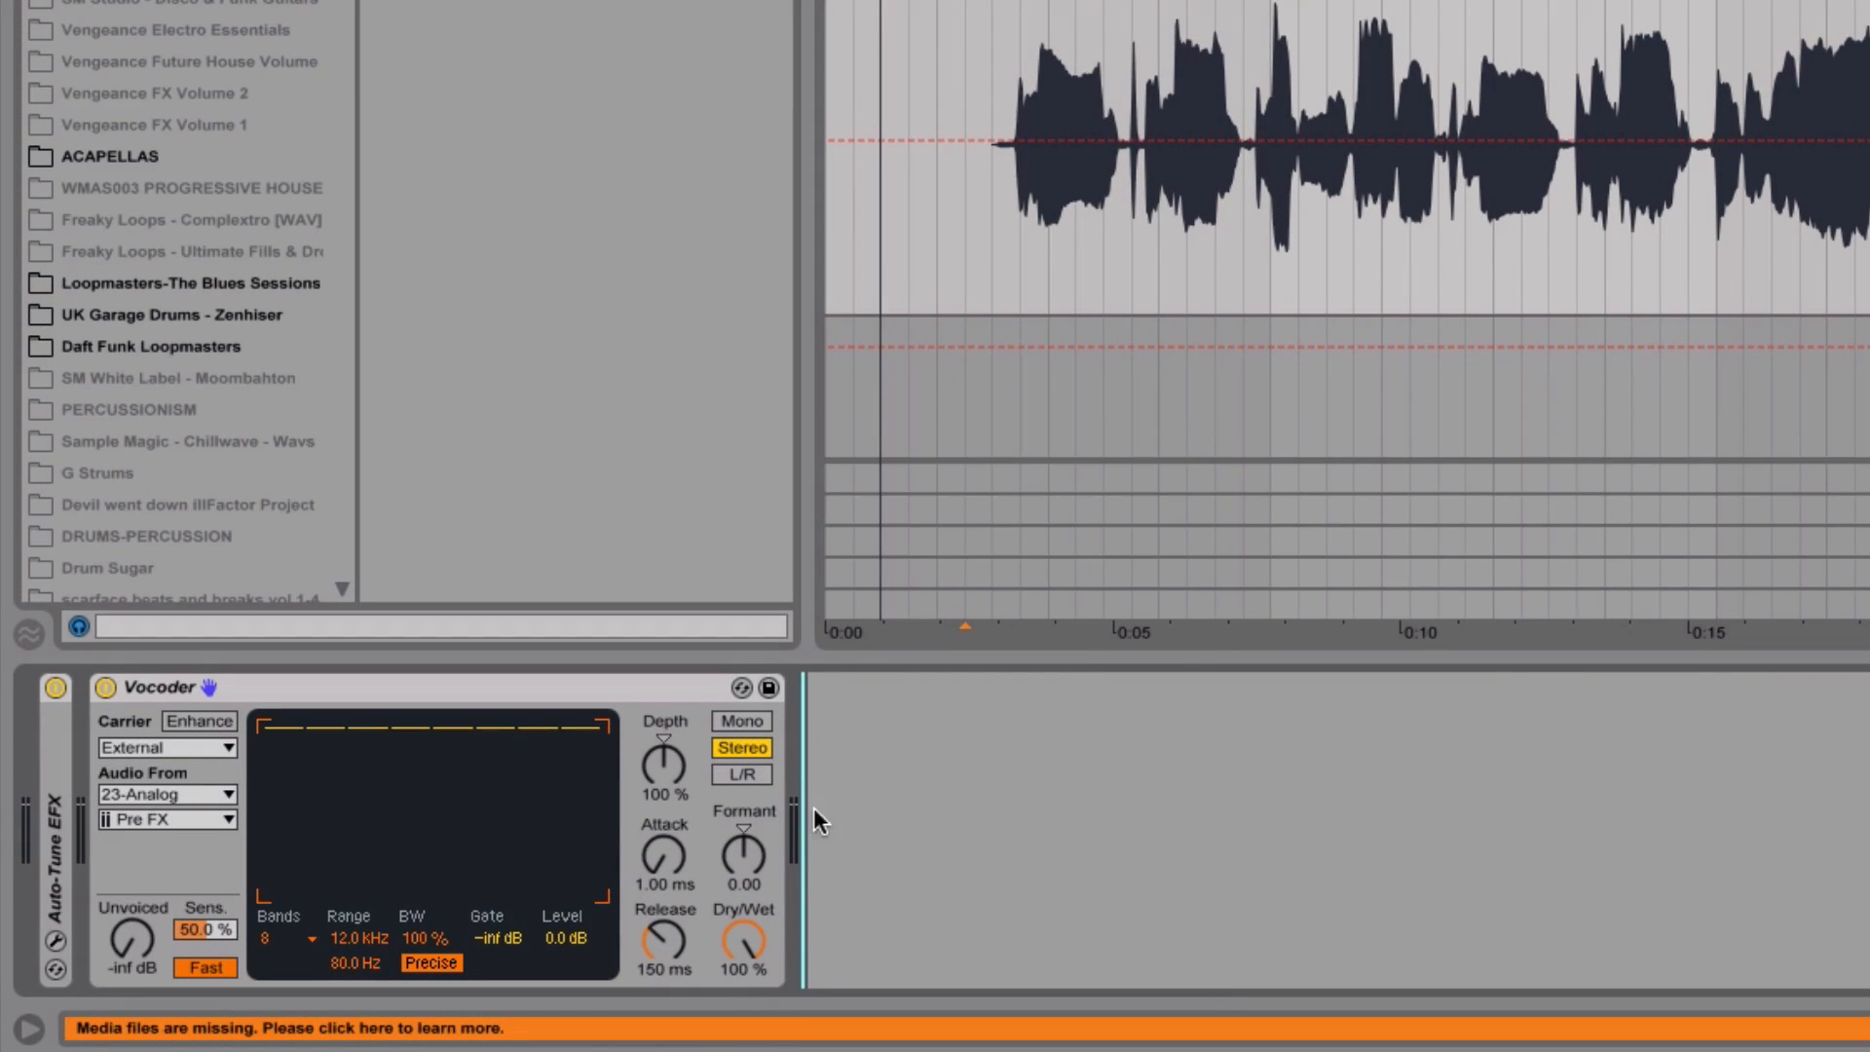
- Set the Vocoder to 40 bands and audition the vocal from just before its first phrase
{"action": "left_click", "coordinate": [282, 937]}
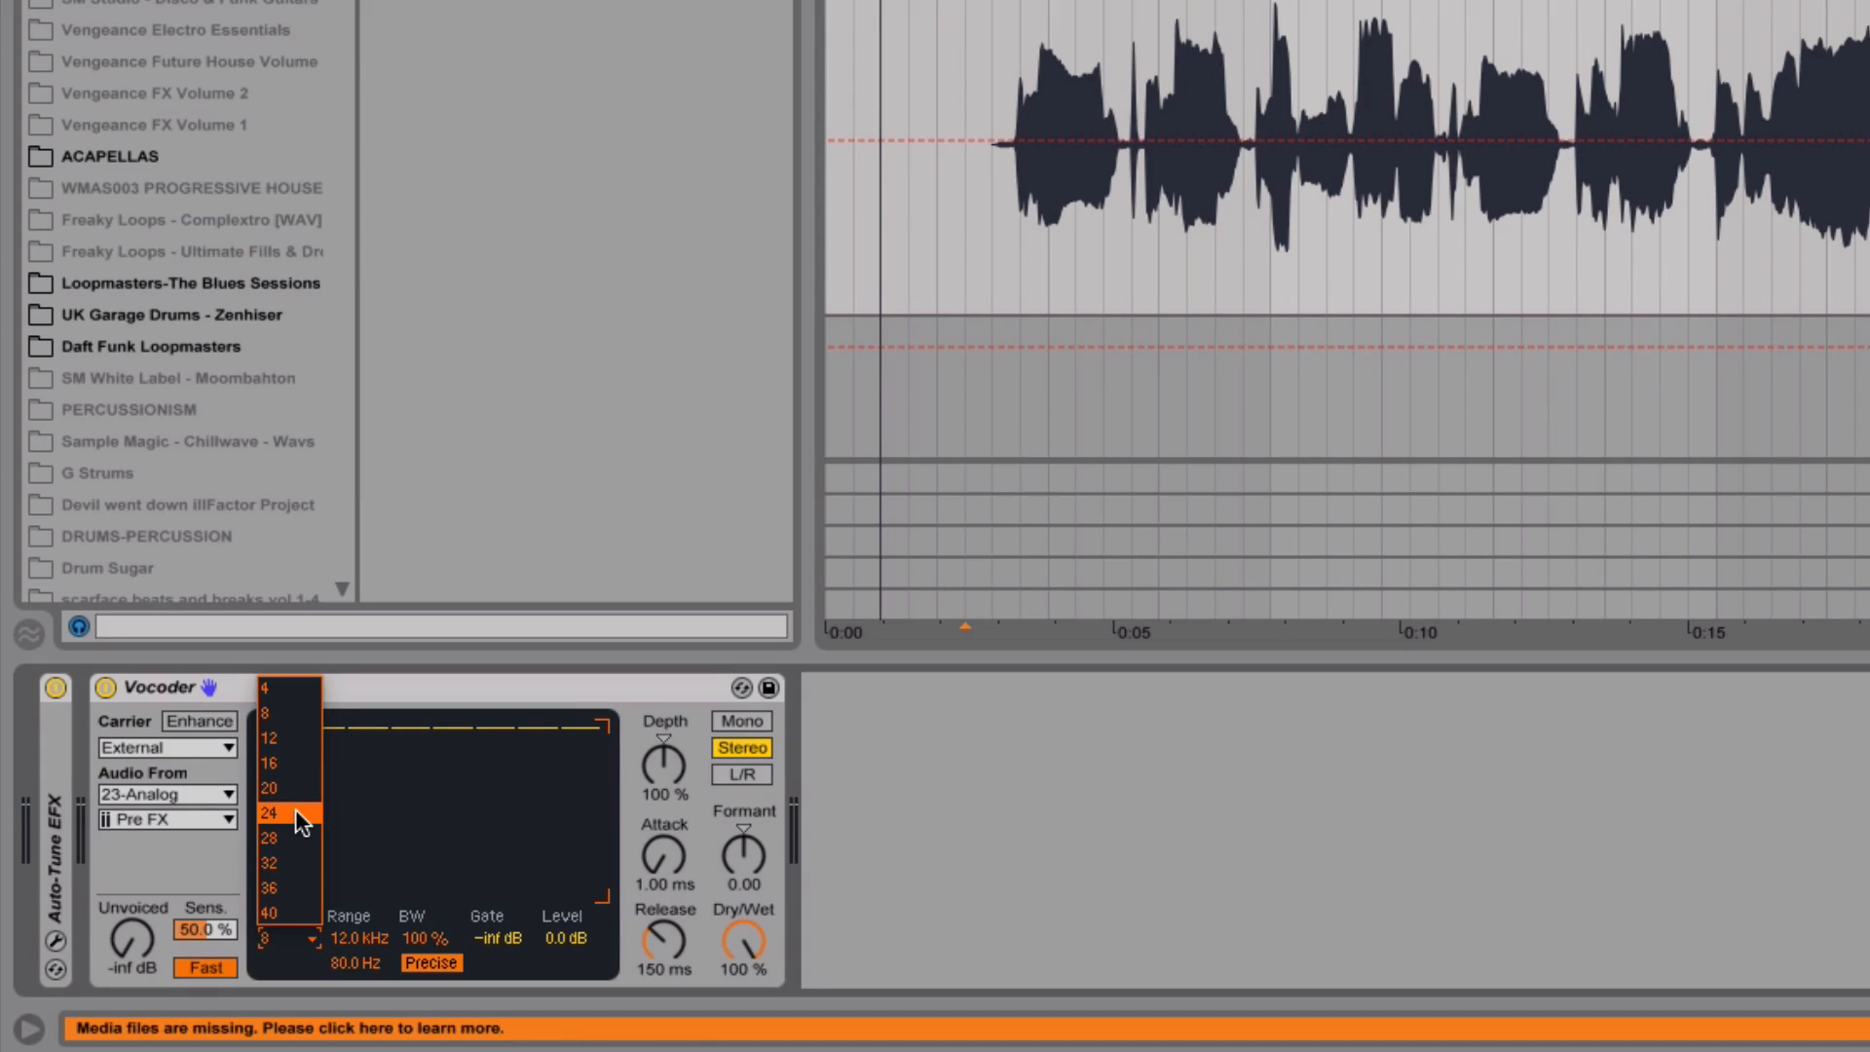
{"action": "left_click", "coordinate": [295, 889]}
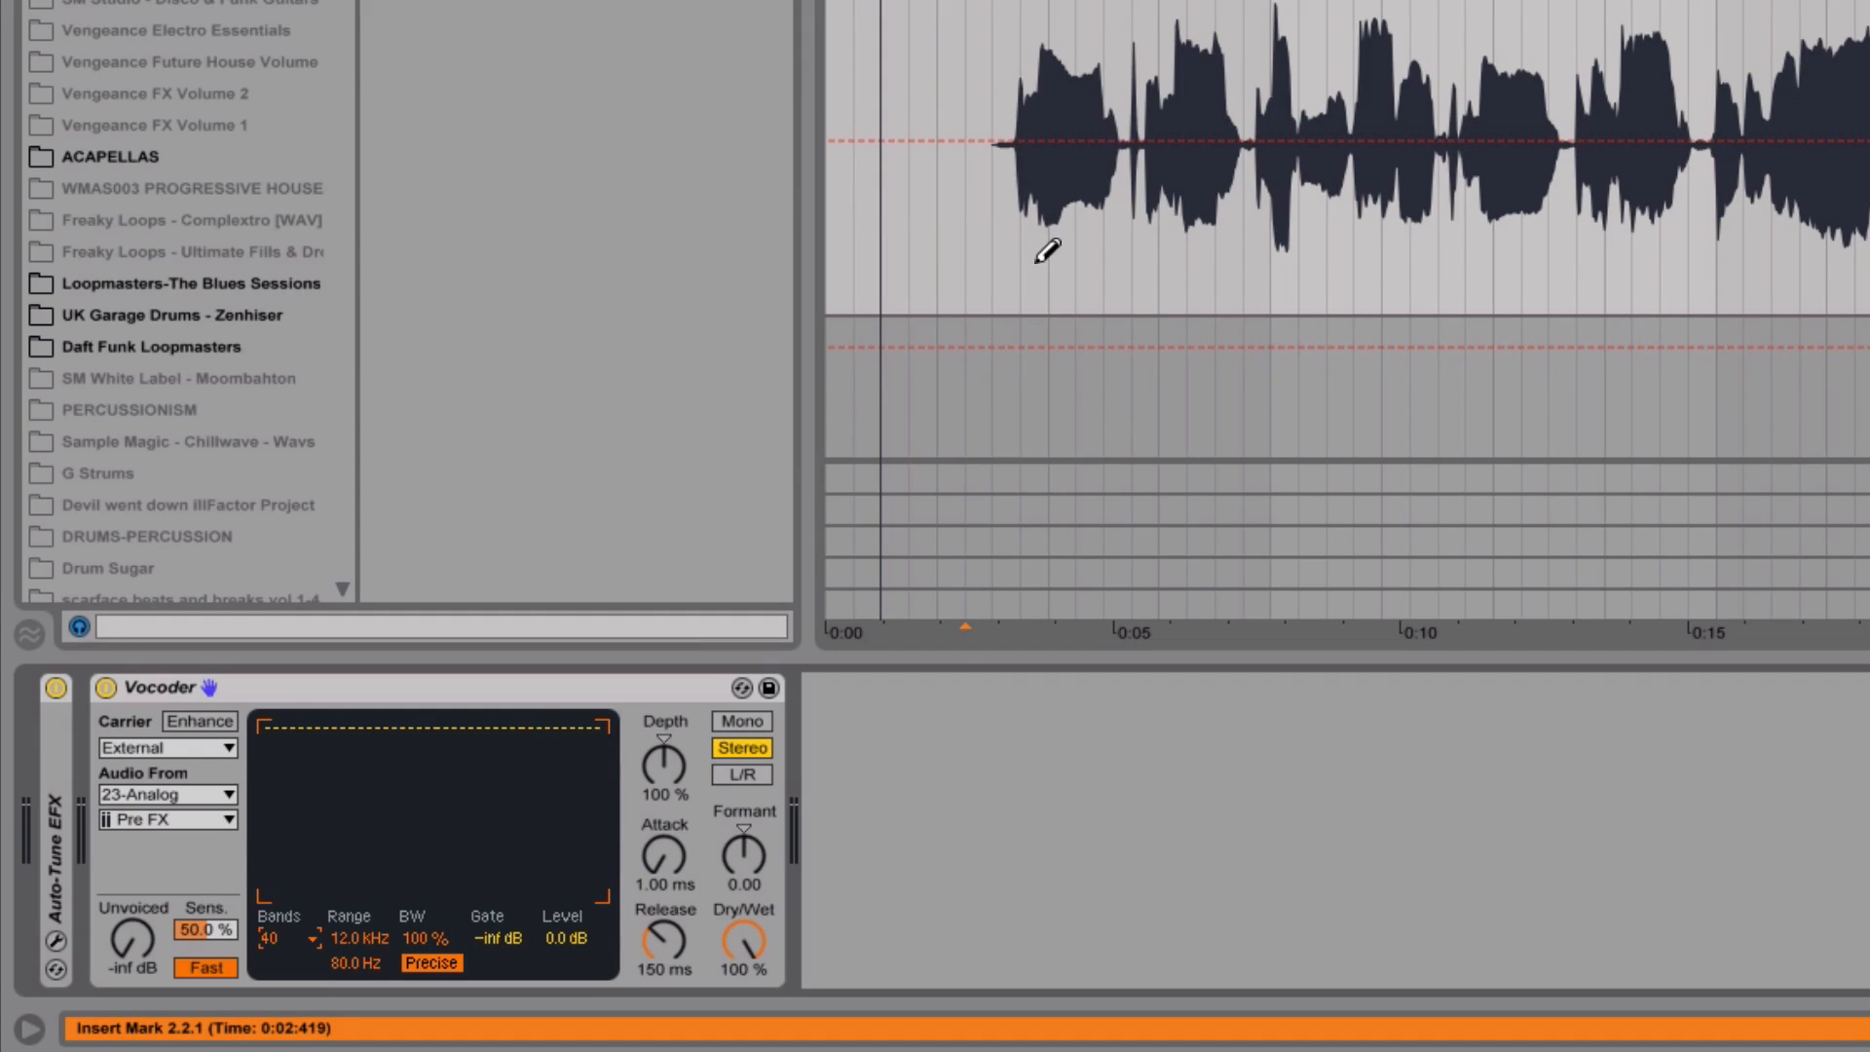
{"action": "left_click", "coordinate": [1003, 245]}
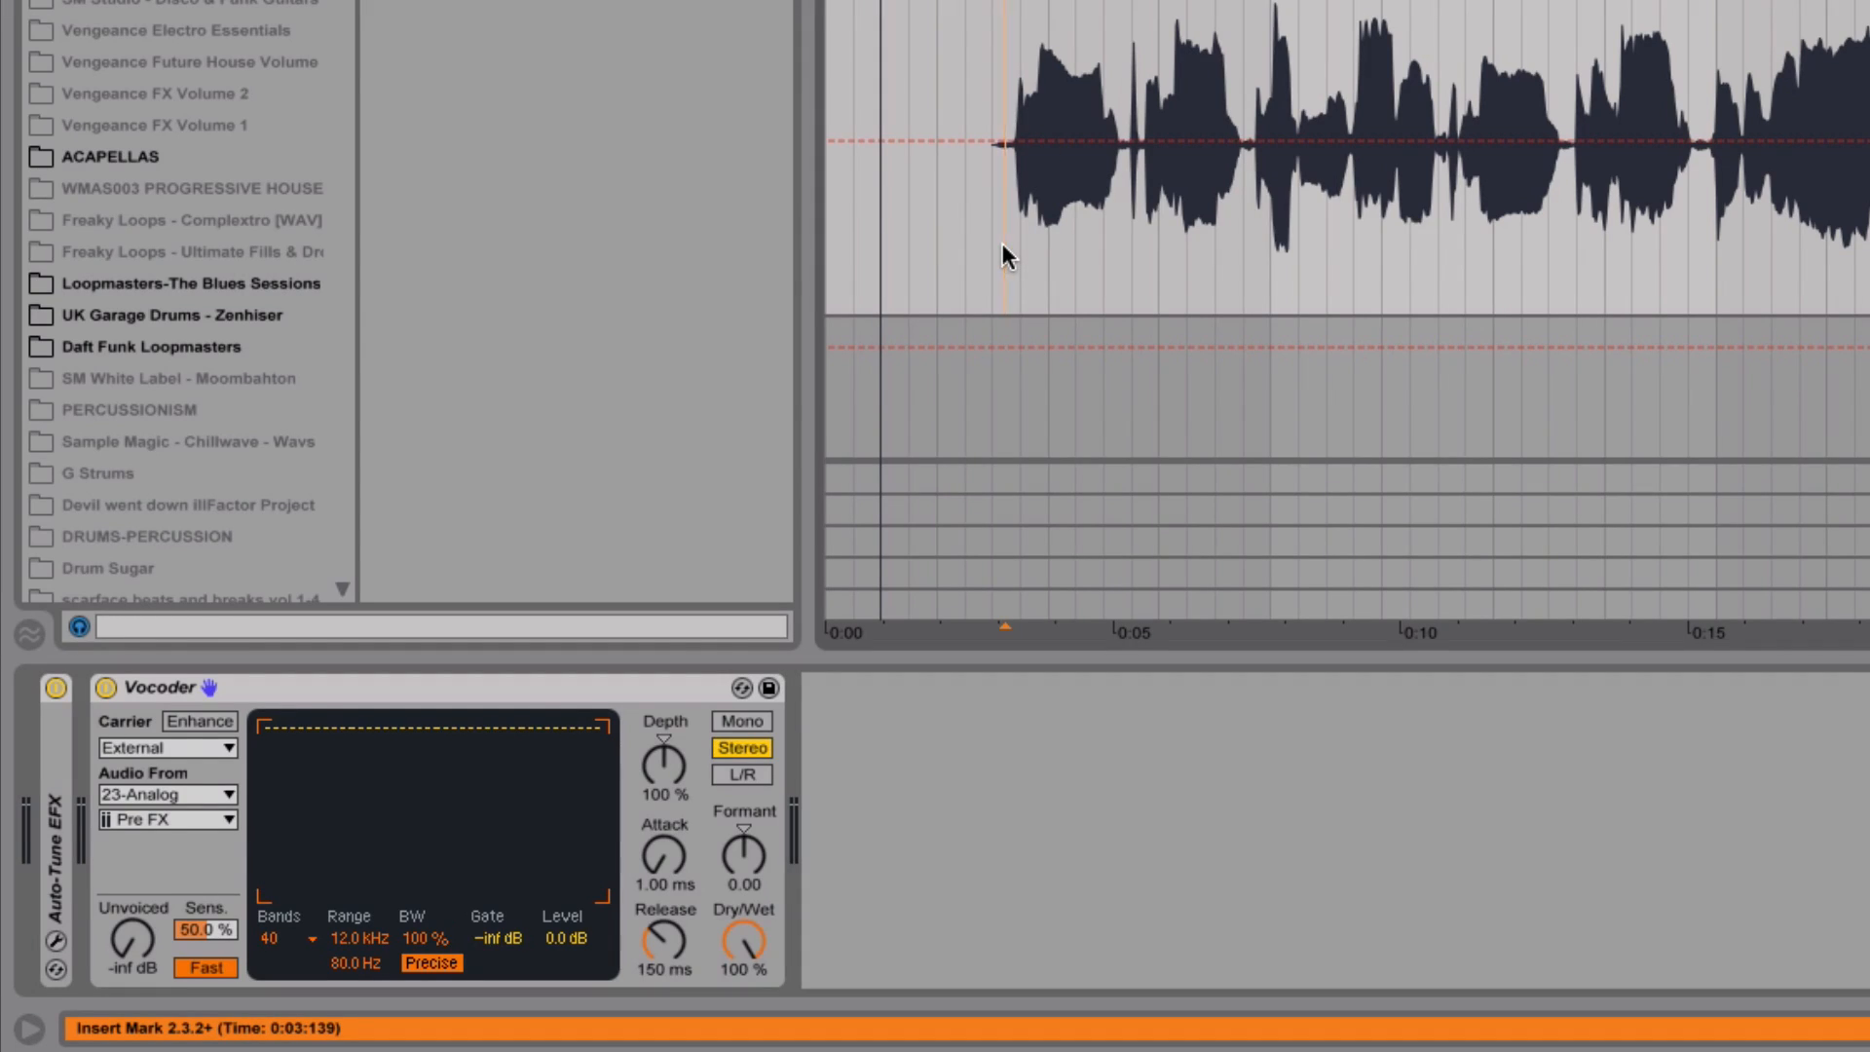
{"action": "key", "text": "space"}
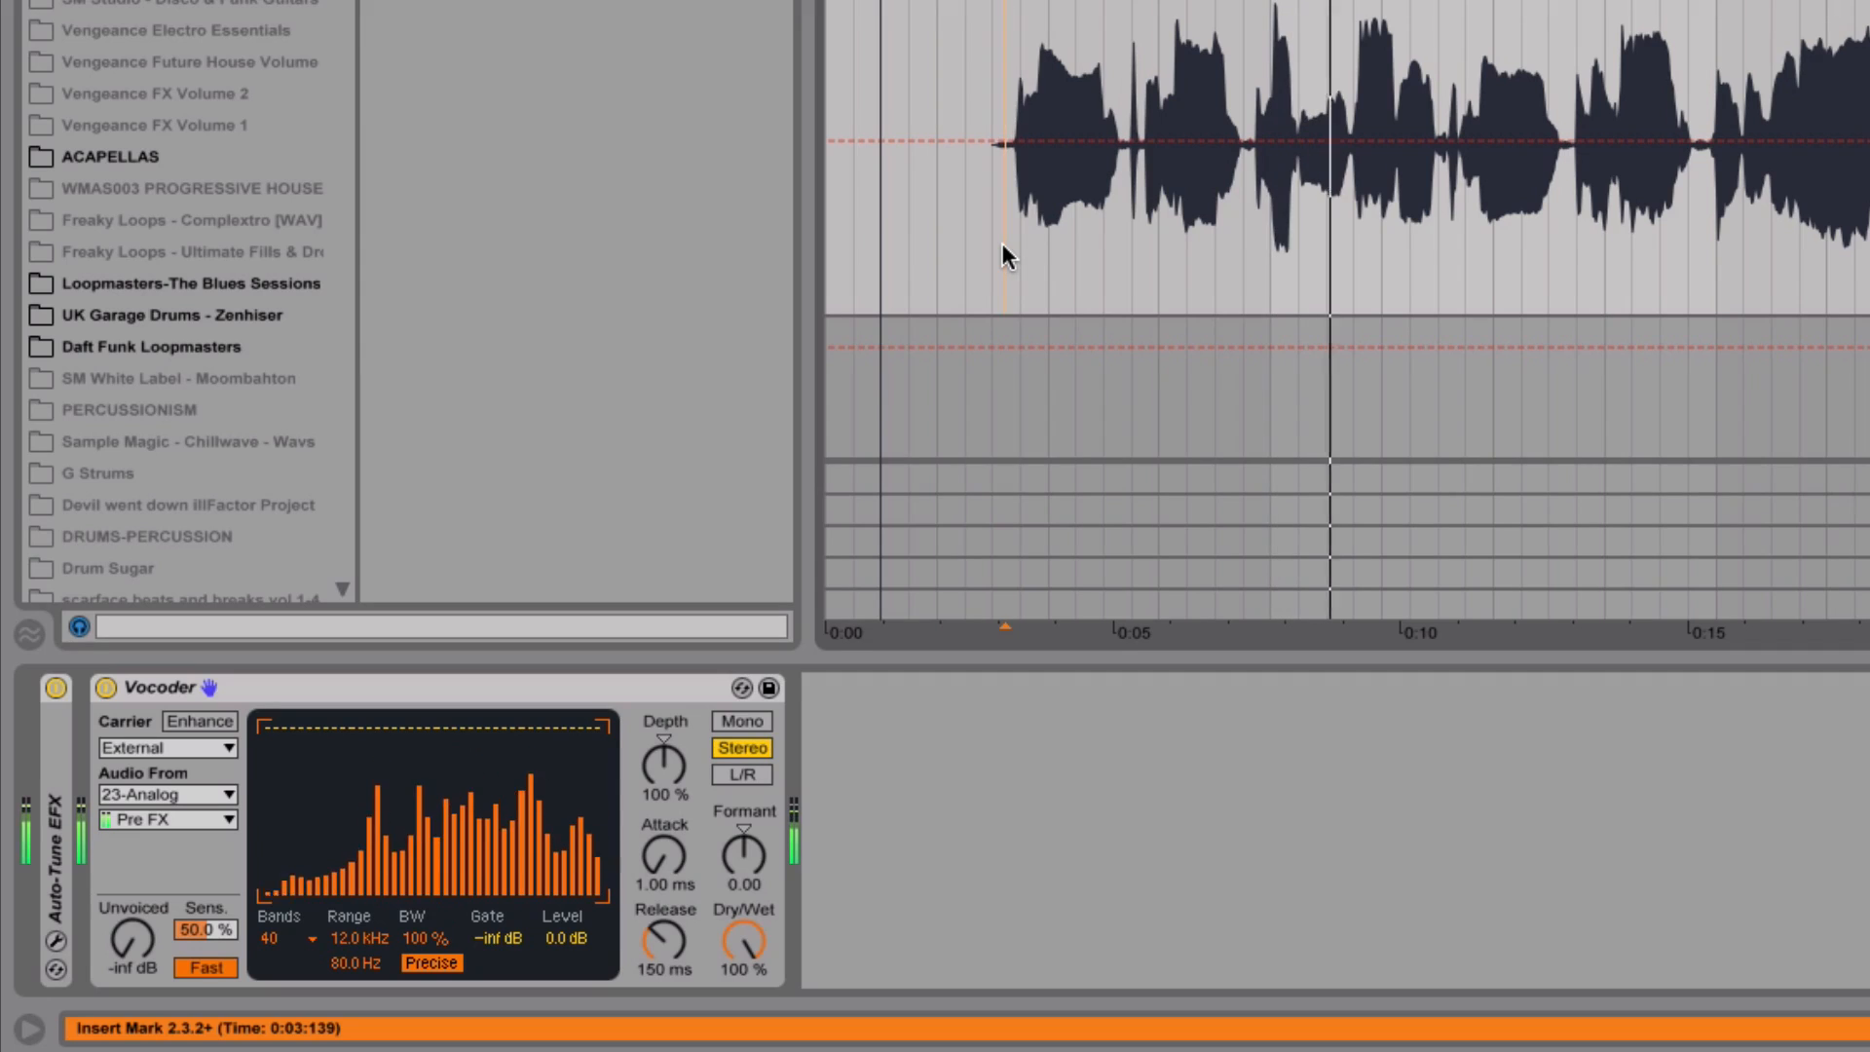
{"action": "key", "text": "space"}
{"action": "mouse_move", "coordinate": [396, 743]}
{"action": "left_mouse_down"}
{"action": "mouse_move", "coordinate": [405, 730]}
{"action": "mouse_move", "coordinate": [418, 759]}
{"action": "mouse_move", "coordinate": [392, 760]}
{"action": "mouse_move", "coordinate": [389, 781]}
{"action": "mouse_move", "coordinate": [421, 779]}
{"action": "mouse_move", "coordinate": [383, 791]}
{"action": "mouse_move", "coordinate": [425, 772]}
{"action": "mouse_move", "coordinate": [384, 776]}
{"action": "mouse_move", "coordinate": [429, 740]}
{"action": "mouse_move", "coordinate": [429, 694]}
{"action": "mouse_move", "coordinate": [389, 692]}
{"action": "mouse_move", "coordinate": [425, 697]}
{"action": "left_mouse_up"}
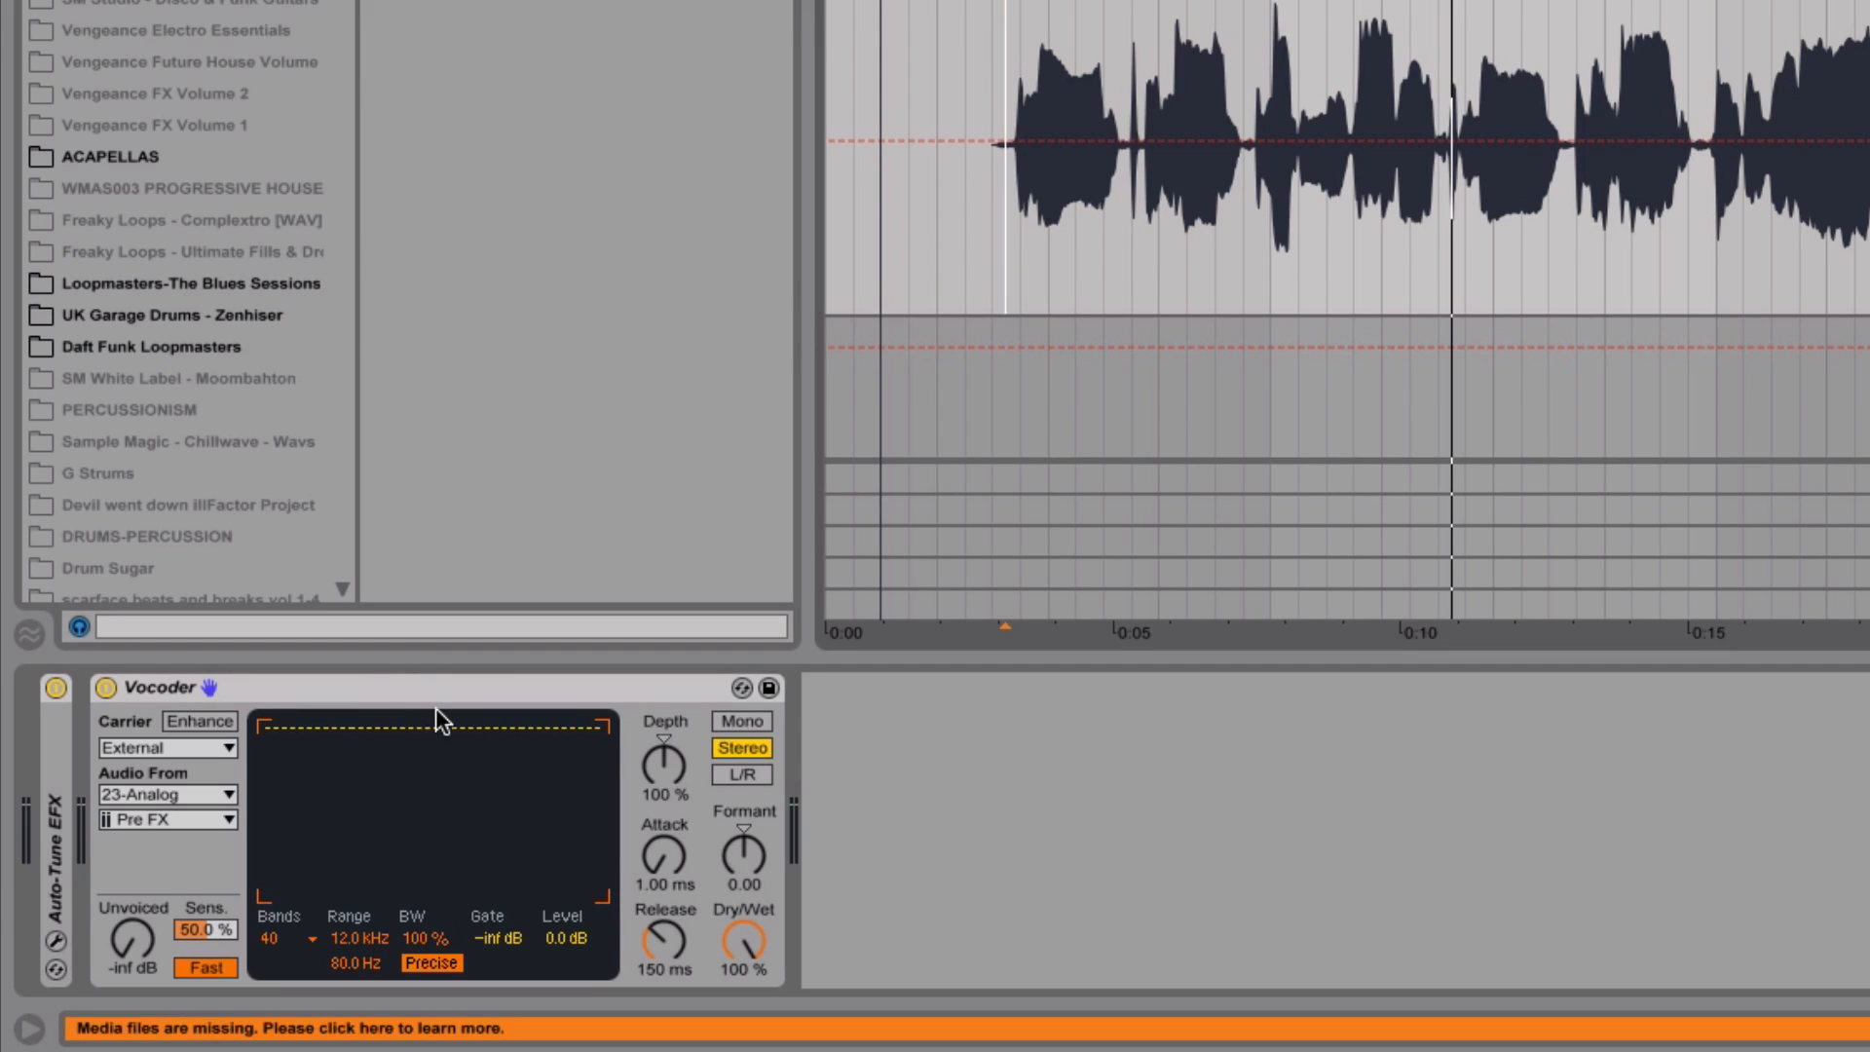
- Set the Vocoder to 16 bands and audition the coarser vocal sound
{"action": "left_click", "coordinate": [297, 935]}
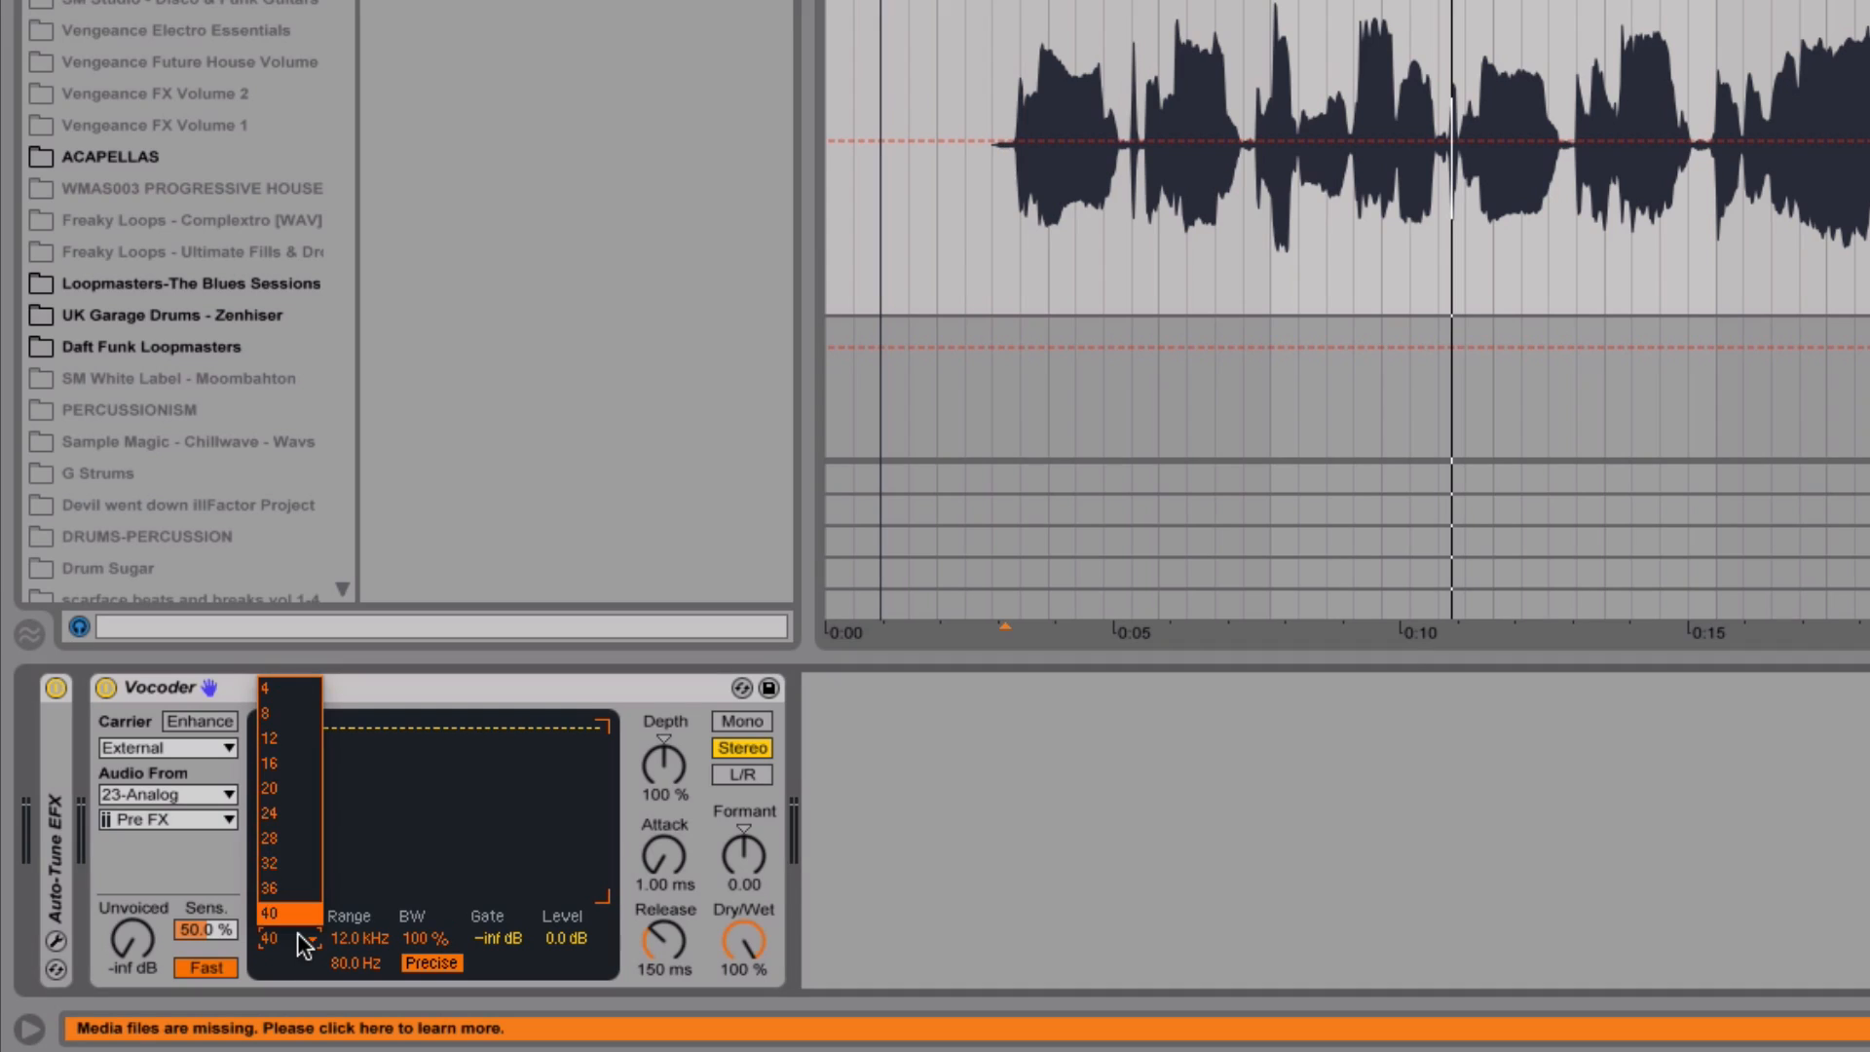
{"action": "left_click", "coordinate": [297, 762]}
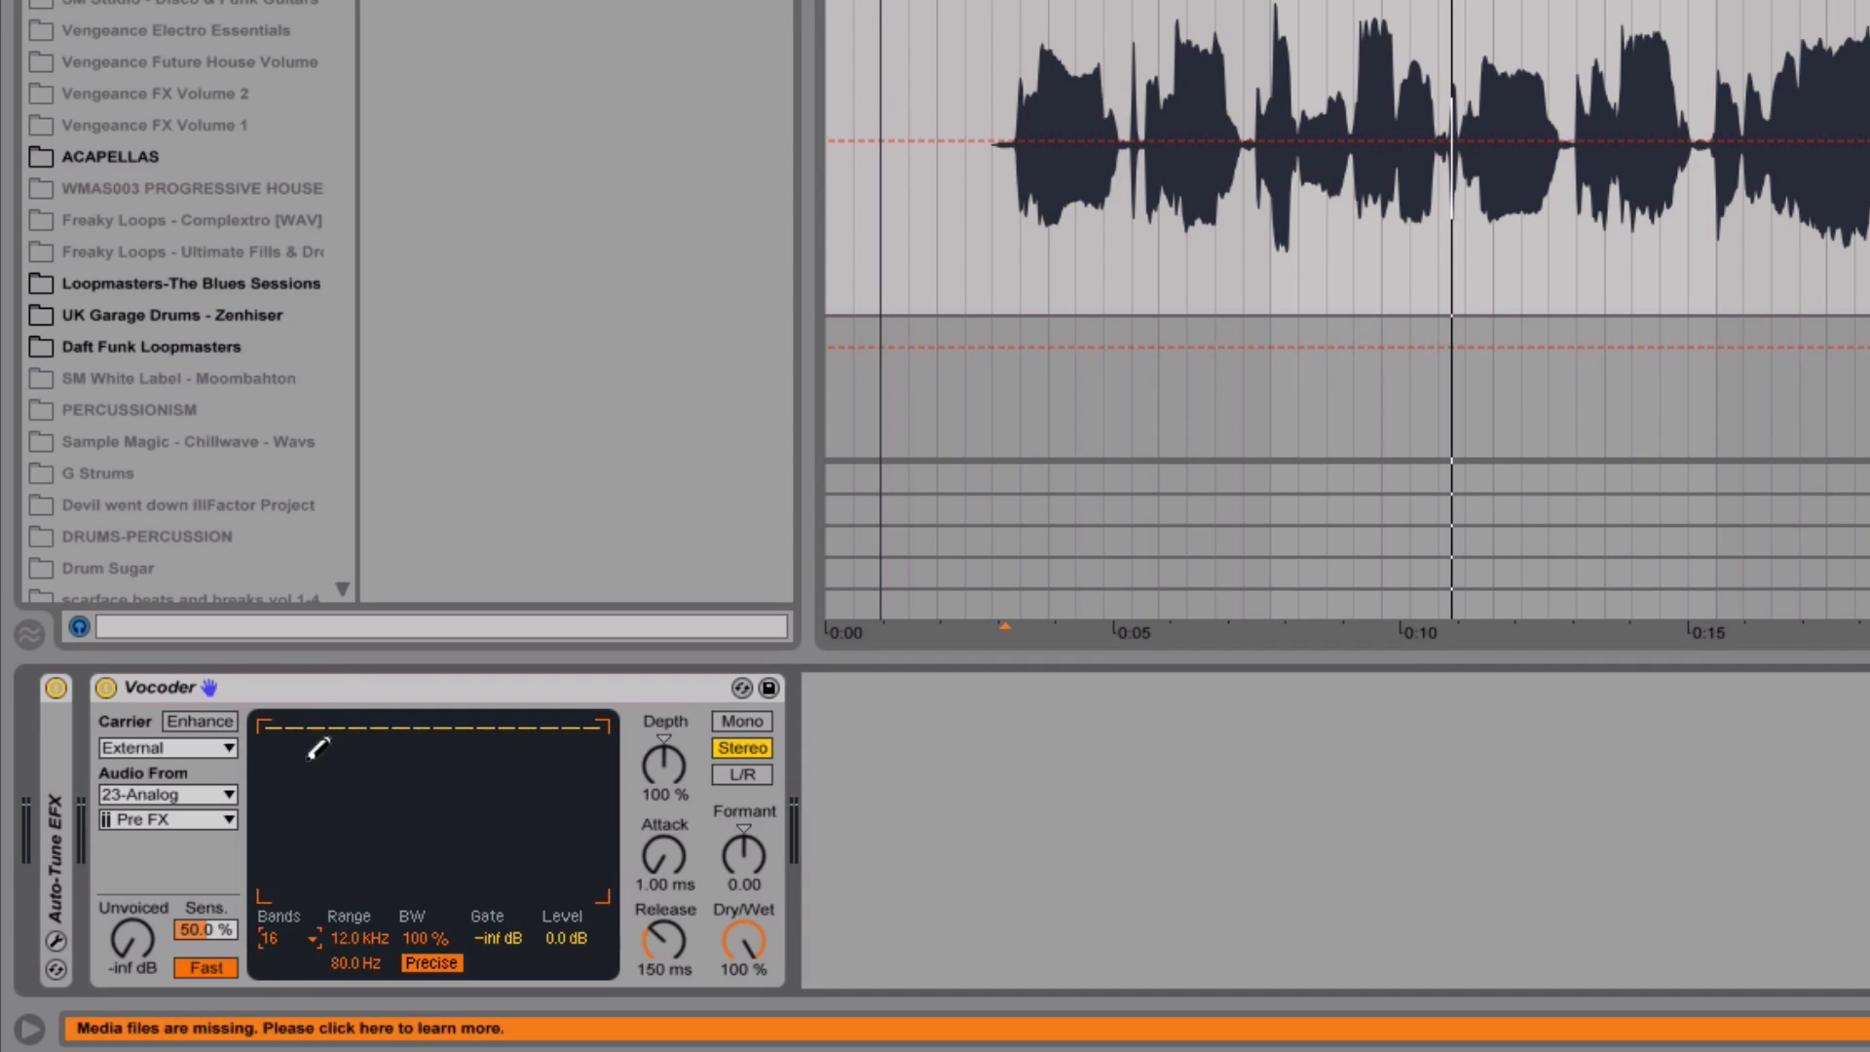
{"action": "mouse_move", "coordinate": [383, 722]}
{"action": "left_mouse_down"}
{"action": "mouse_move", "coordinate": [409, 752]}
{"action": "mouse_move", "coordinate": [504, 745]}
{"action": "mouse_move", "coordinate": [354, 699]}
{"action": "left_mouse_up"}
{"action": "key", "text": "space"}
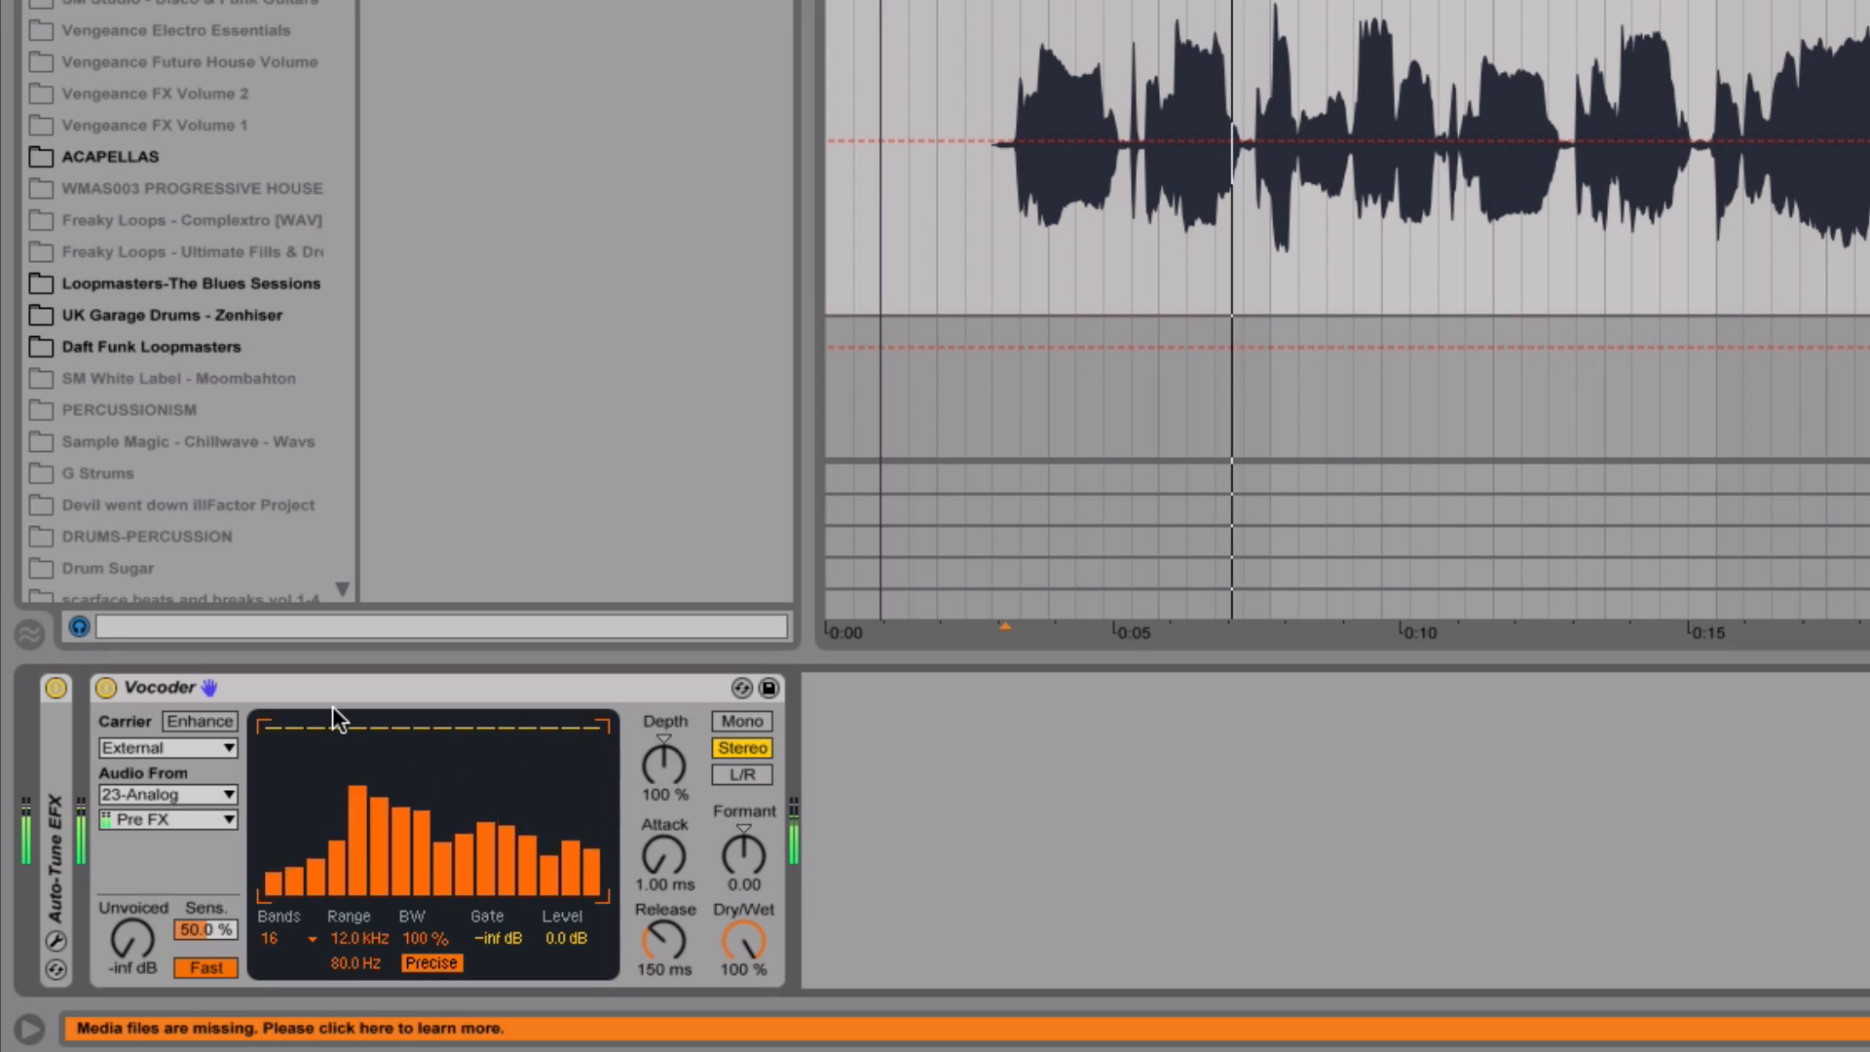
{"action": "key", "text": "space"}
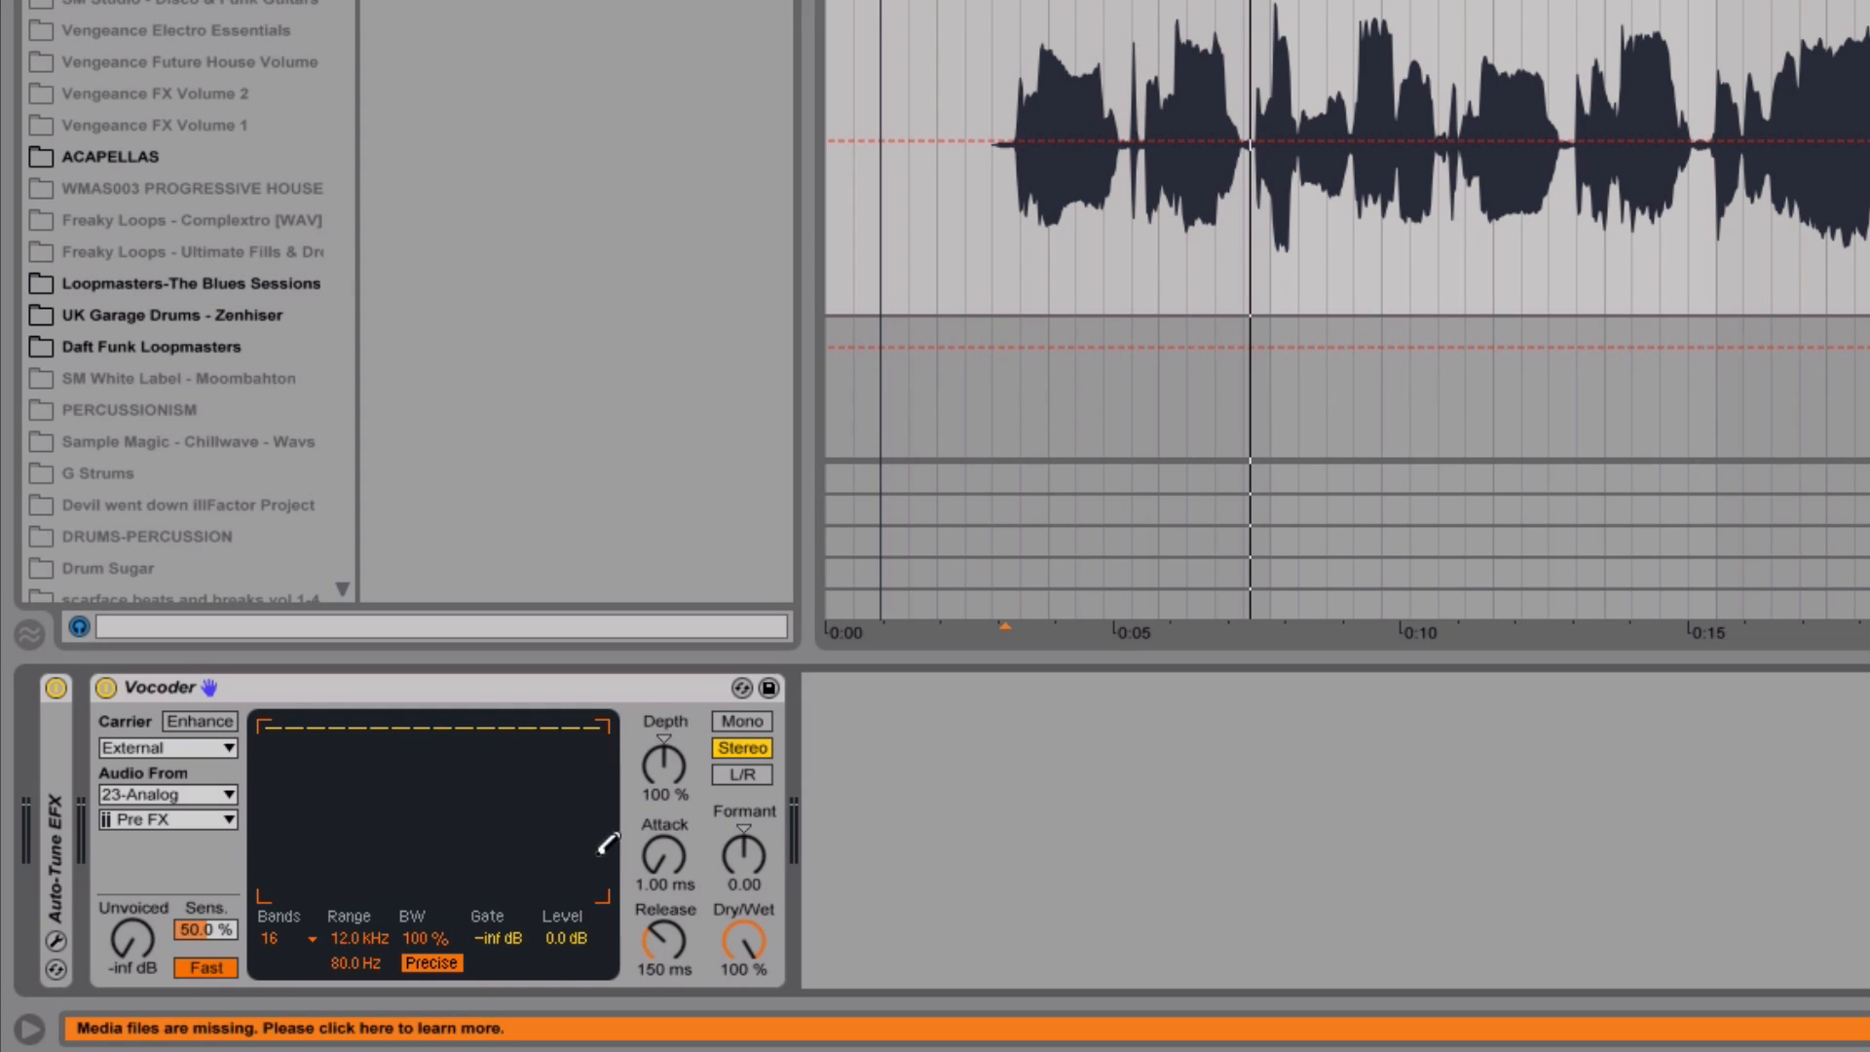
- Set the Vocoder's release to 2.86 s and audition the vocal from 2.3.1
{"action": "left_click_drag", "start_coordinate": [672, 949], "coordinate": [672, 872]}
{"action": "left_click", "coordinate": [995, 166]}
{"action": "key", "text": "space"}
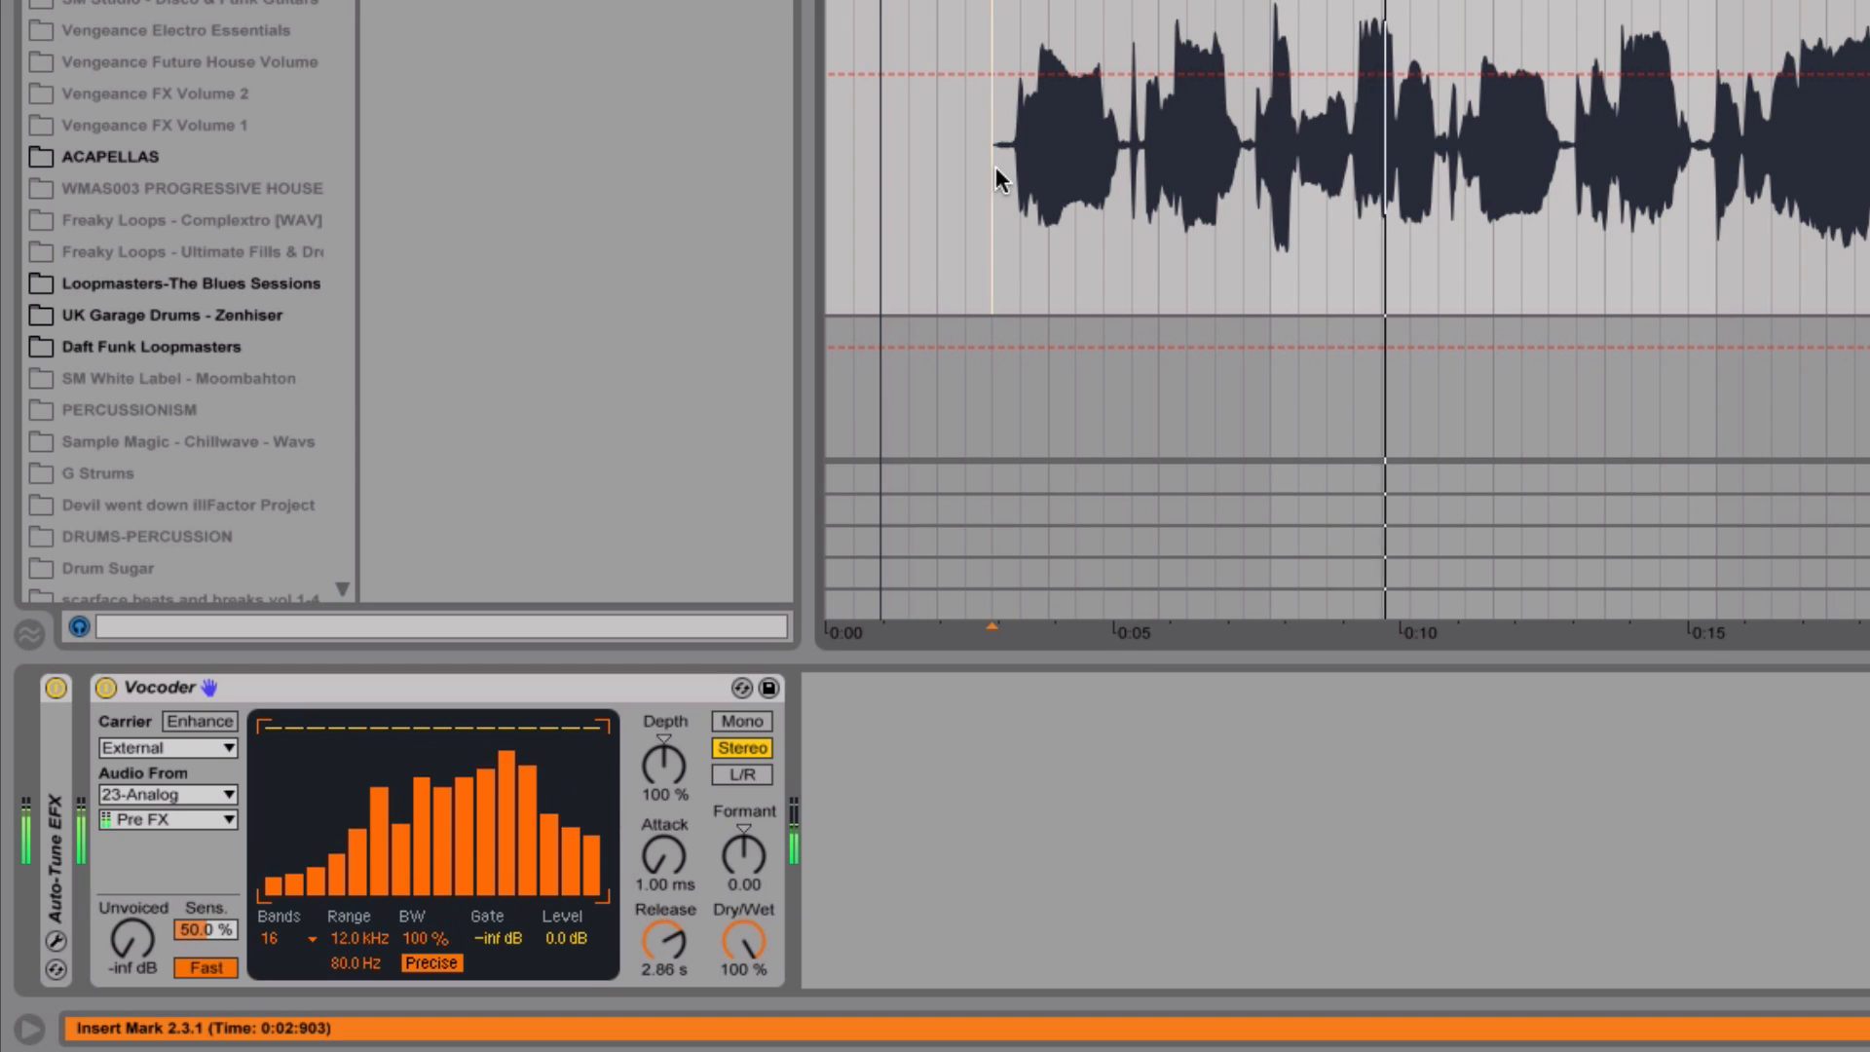
- Shorten the Vocoder's release to 46.0 ms during playback
{"action": "left_click_drag", "start_coordinate": [675, 943], "coordinate": [675, 1048]}
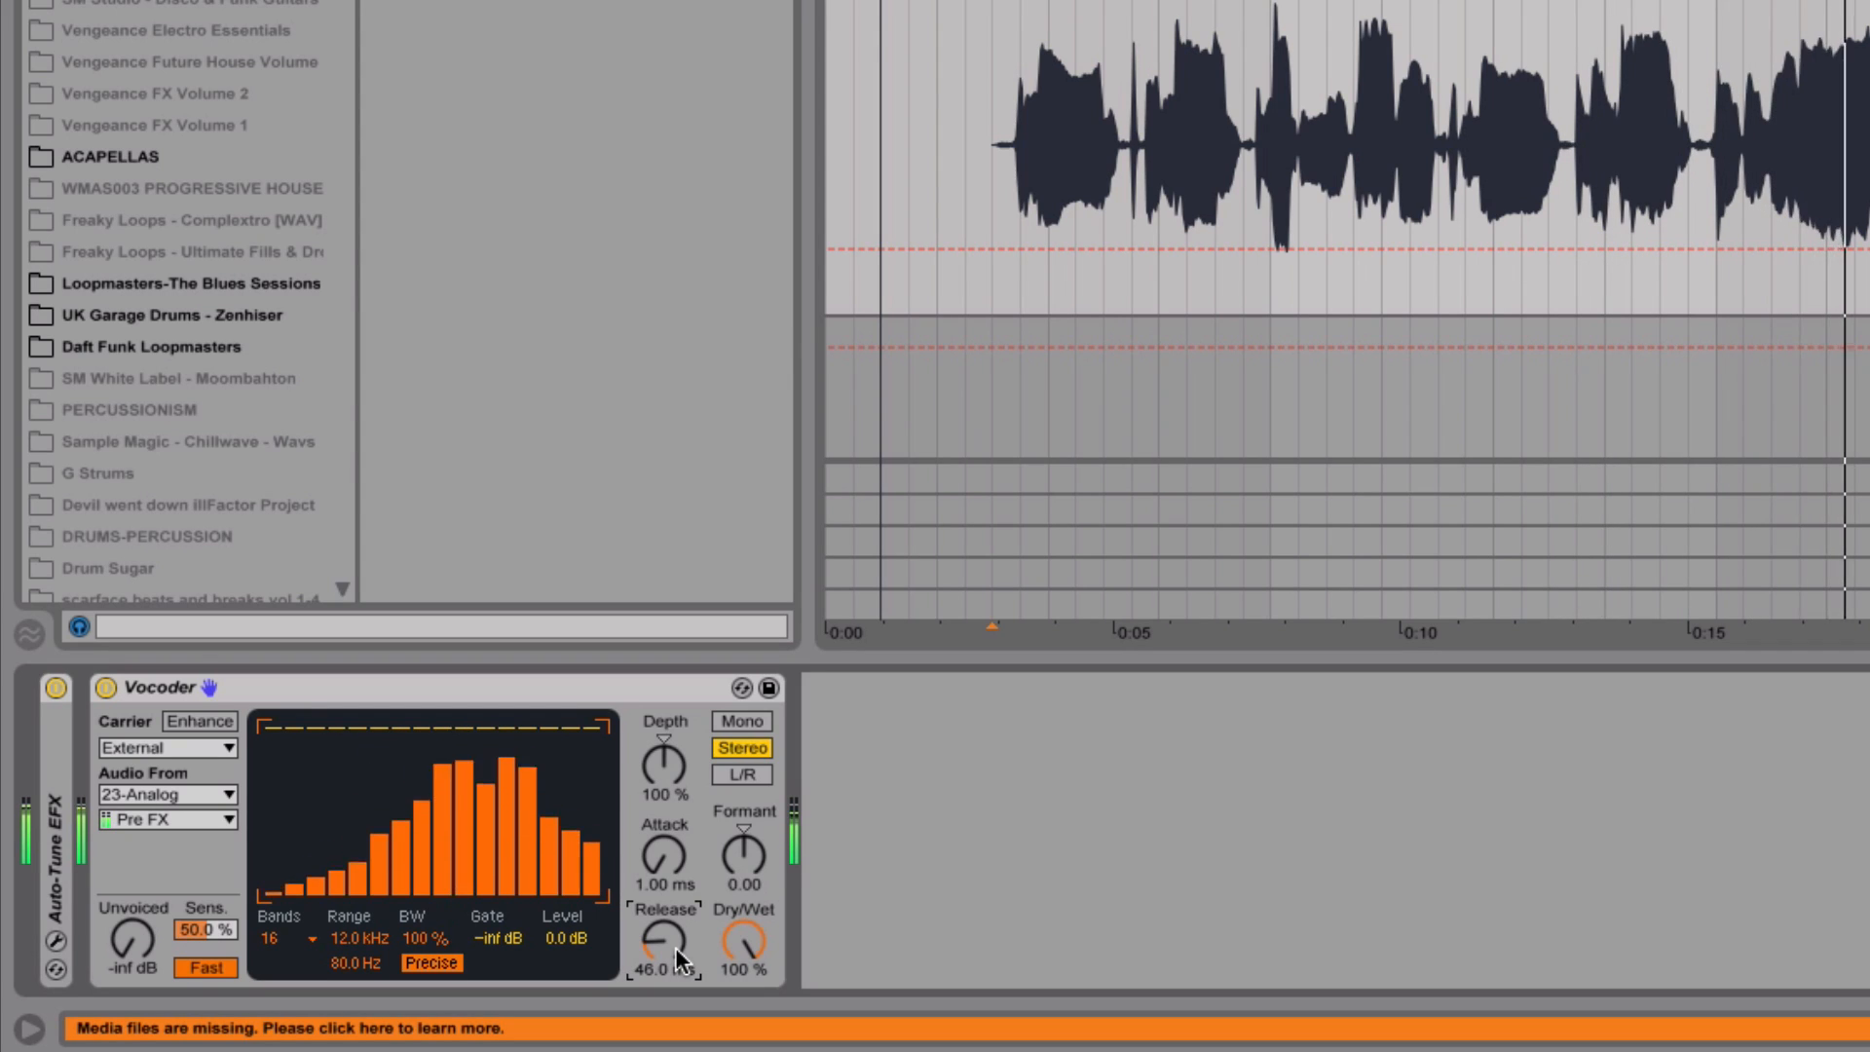
{"action": "left_click", "coordinate": [1037, 564]}
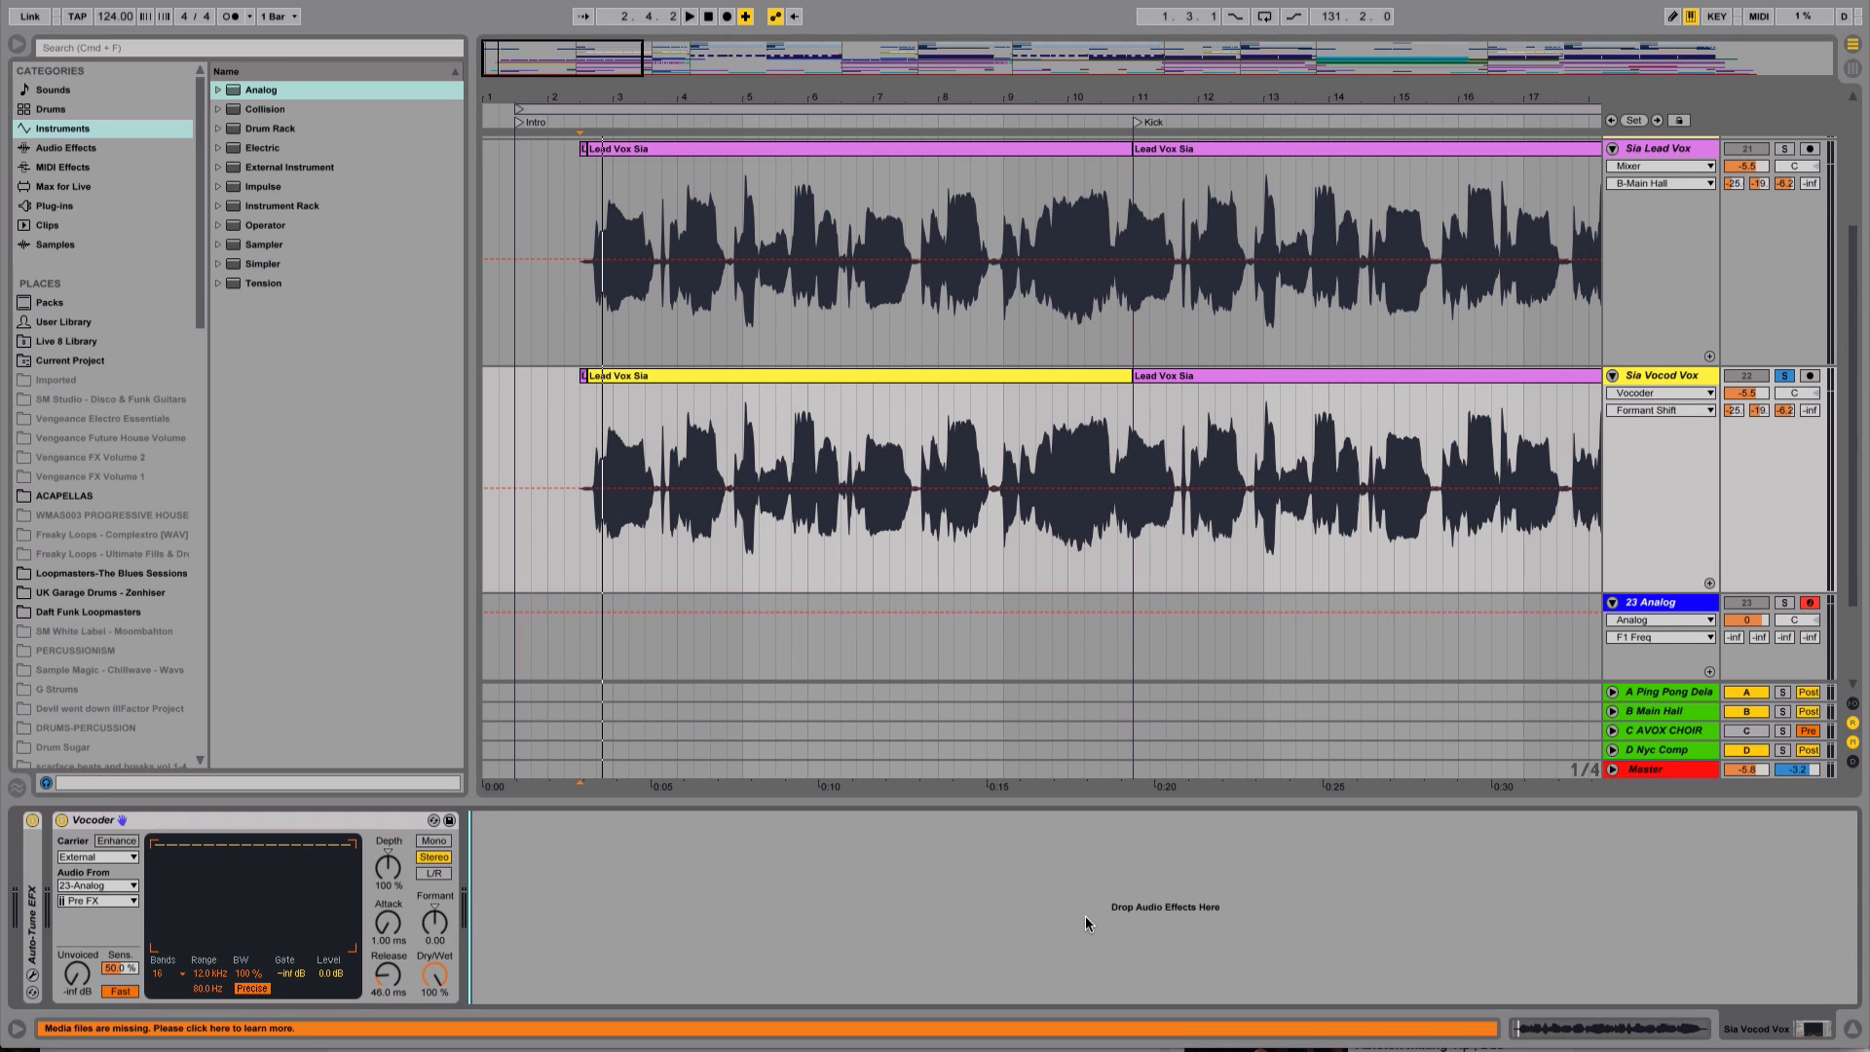
- Turn off solo on the Sia Vocod Vox track and audition it with all other tracks
{"action": "left_click", "coordinate": [1783, 376]}
{"action": "mouse_move", "coordinate": [1856, 401]}
{"action": "left_mouse_down"}
{"action": "mouse_move", "coordinate": [1856, 470]}
{"action": "mouse_move", "coordinate": [1856, 433]}
{"action": "left_mouse_up"}
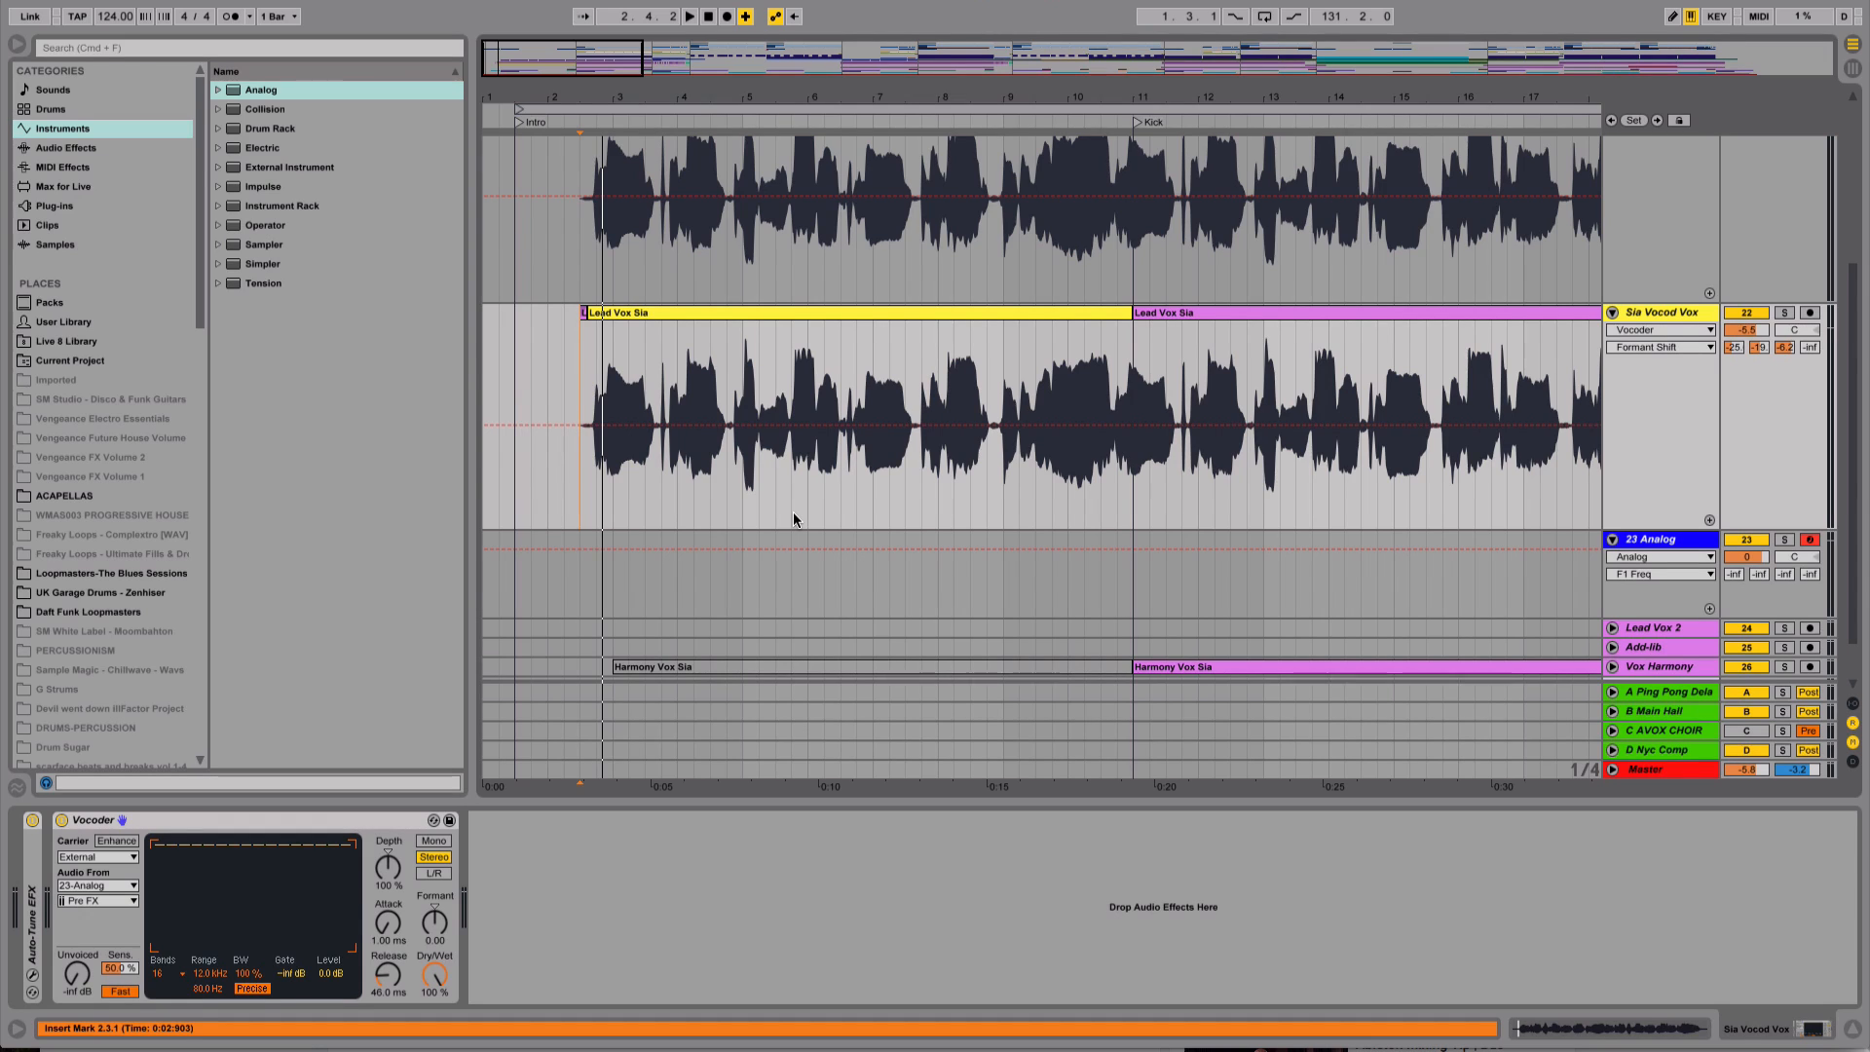
{"action": "key", "text": "space"}
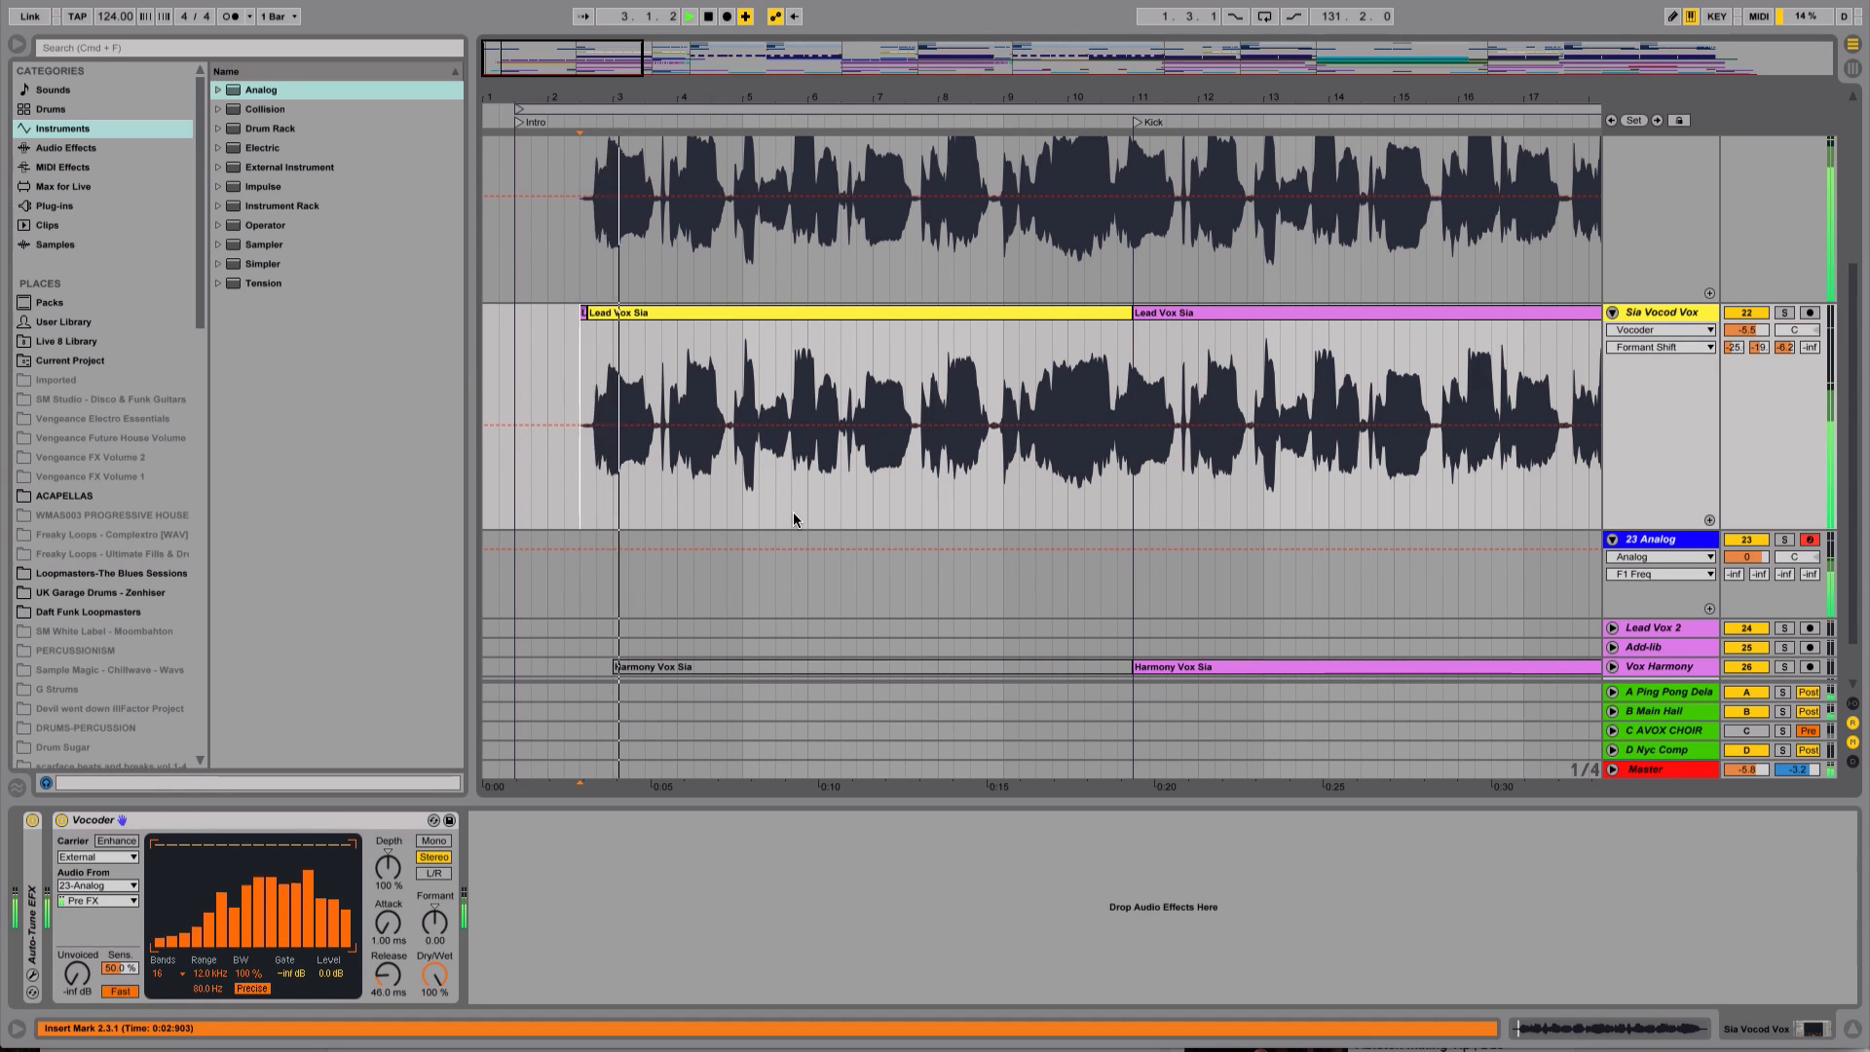
{"action": "key", "text": "space"}
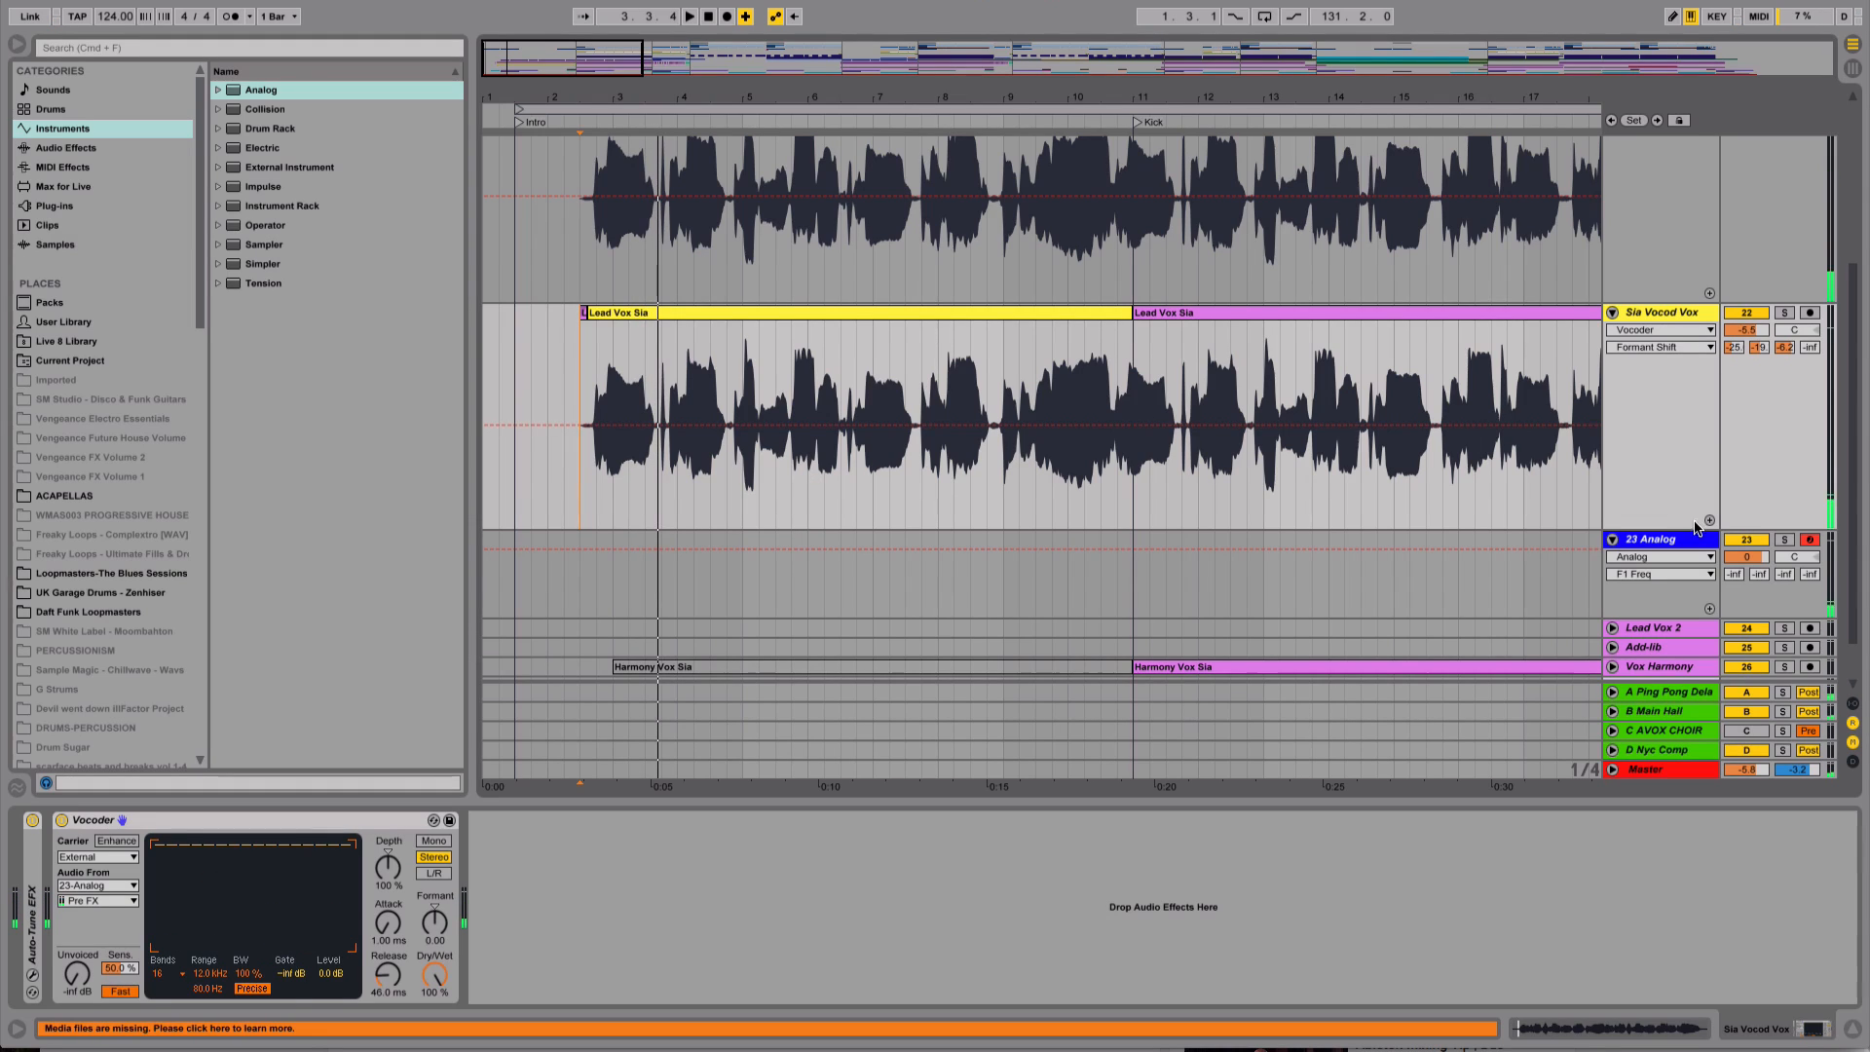
- Mute the 23 Analog track's direct output and set the Sia Vocod Vox volume to -4.2 dB, checking the balance in playback
{"action": "left_click", "coordinate": [1742, 539]}
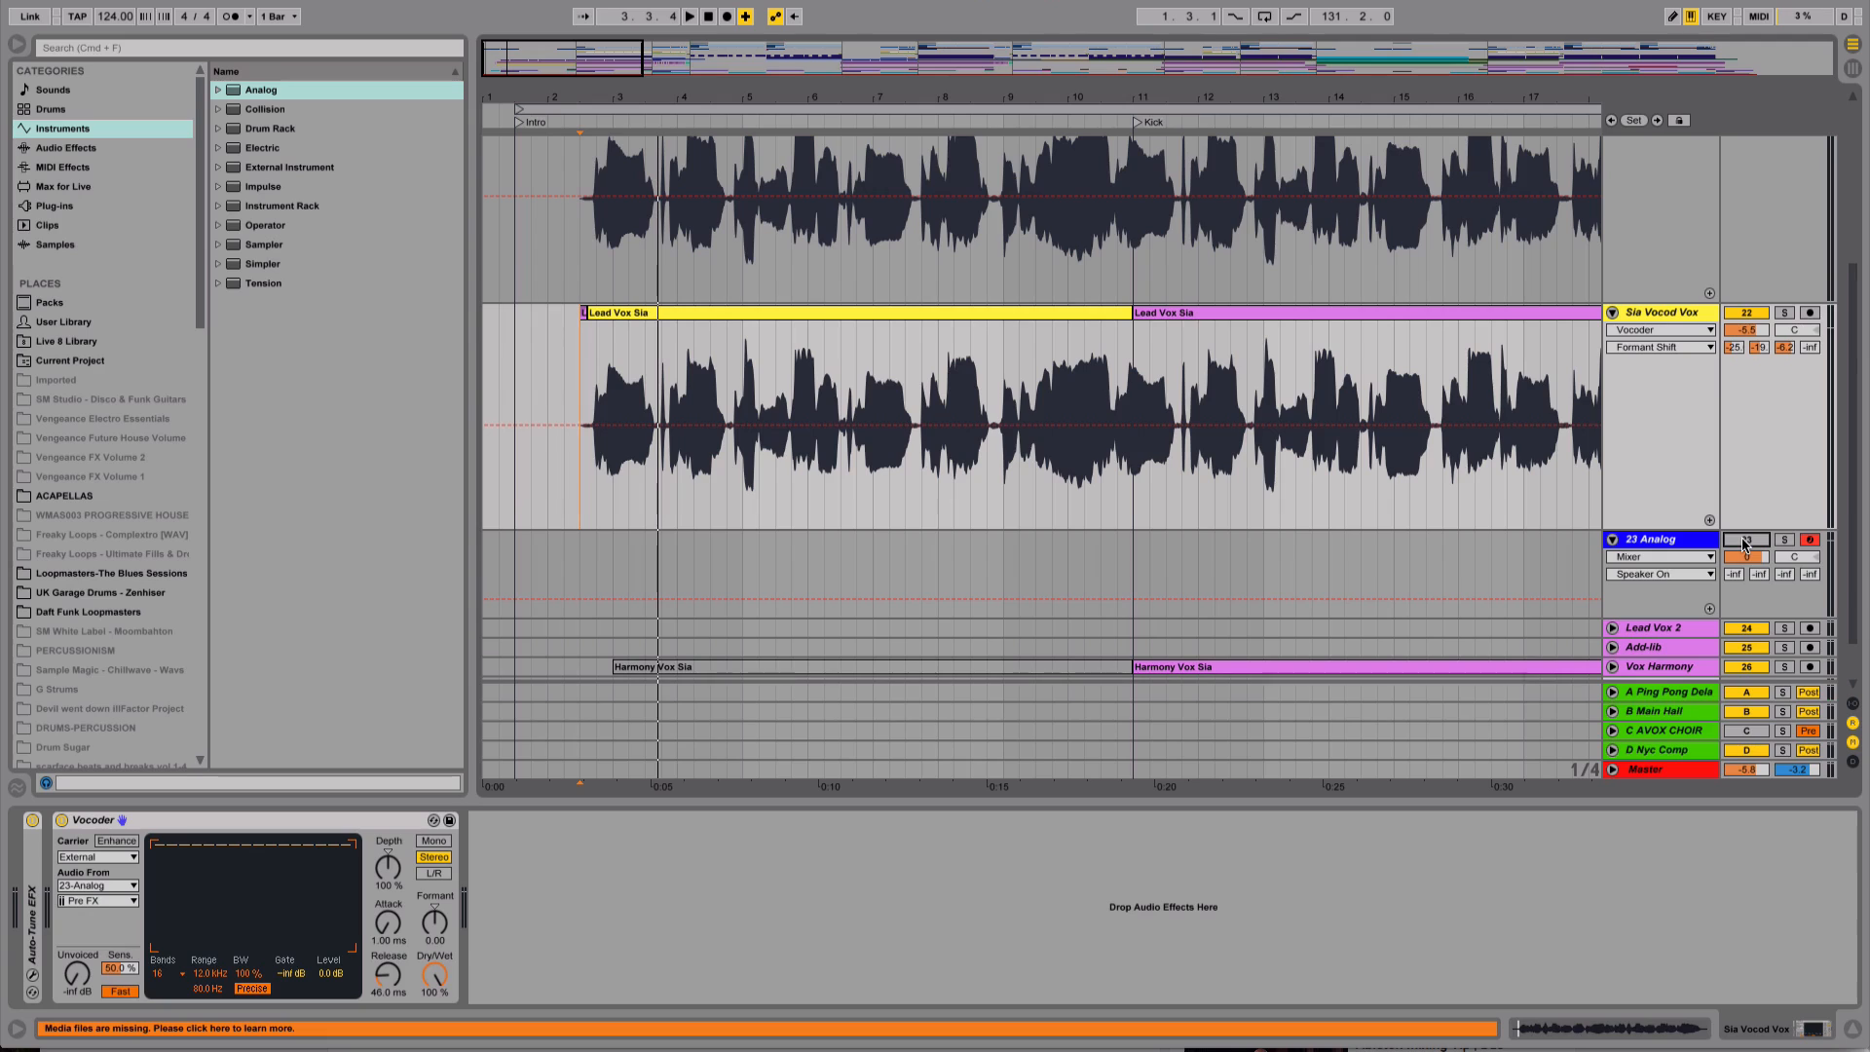
{"action": "left_click_drag", "start_coordinate": [1761, 329], "coordinate": [1760, 319]}
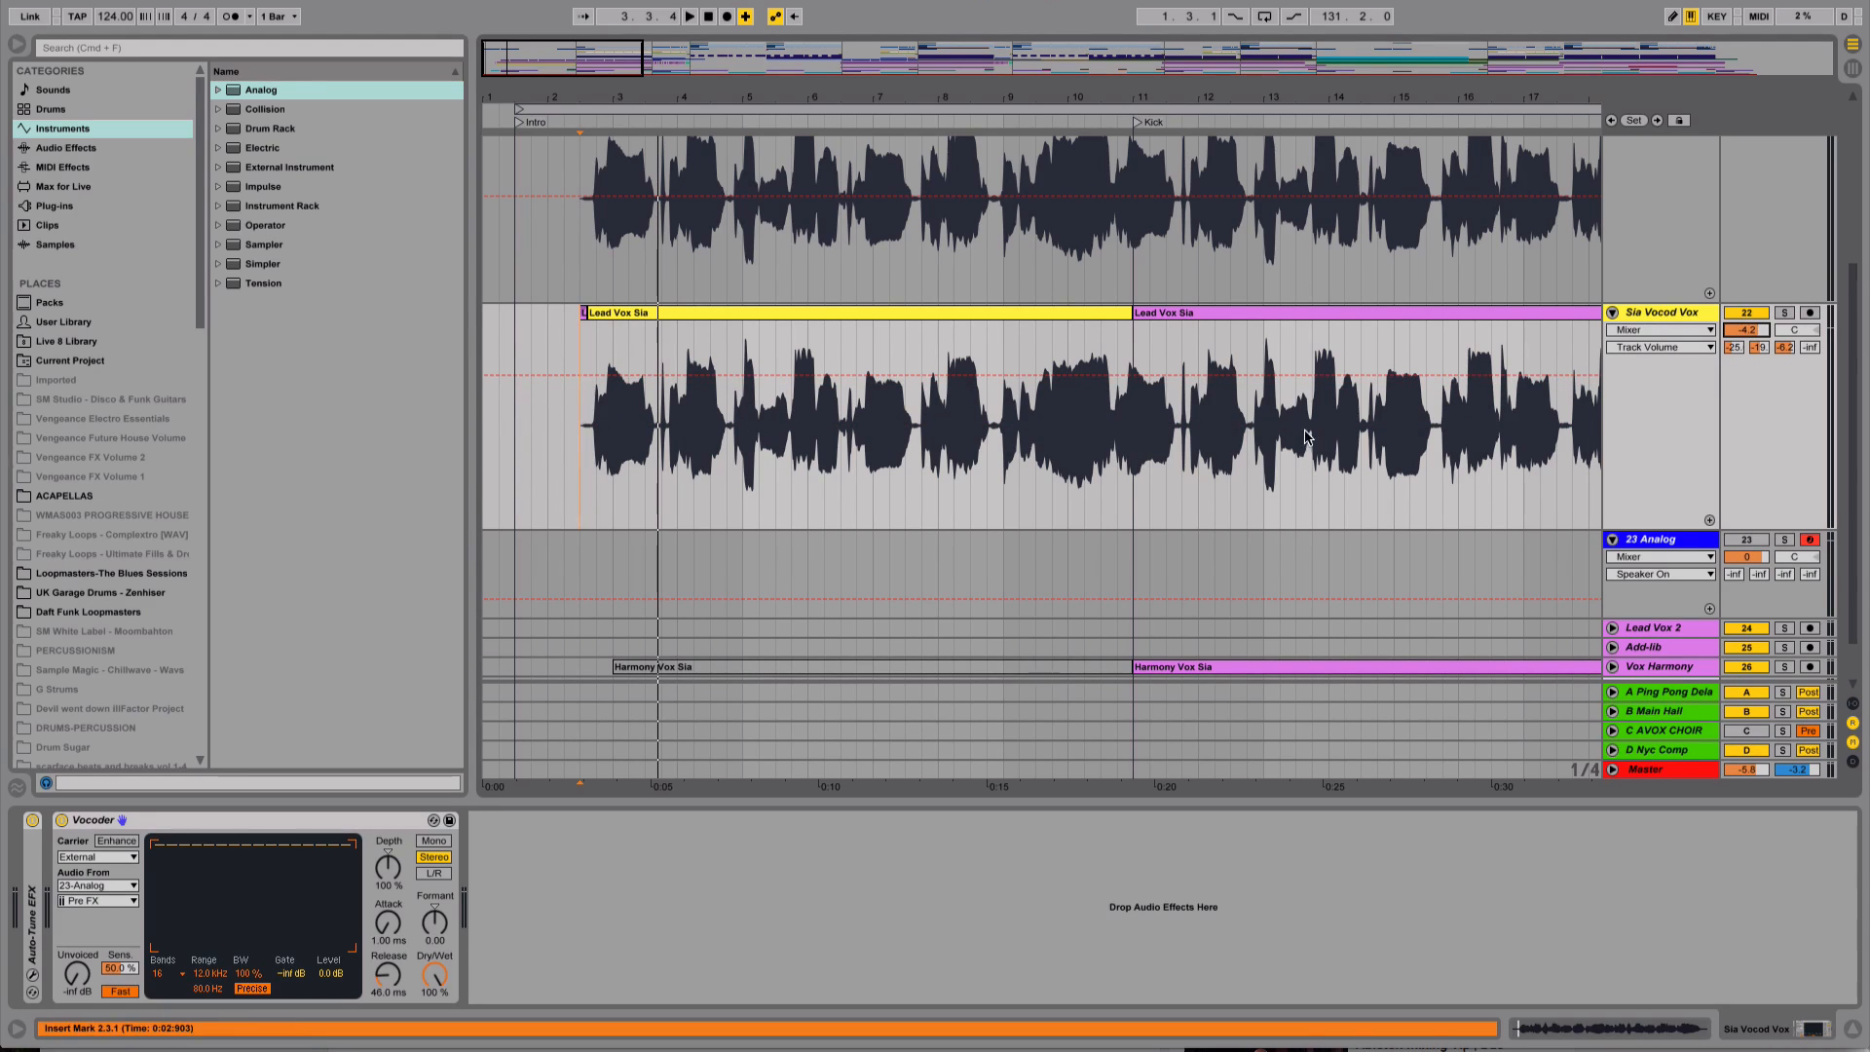
{"action": "key", "text": "space"}
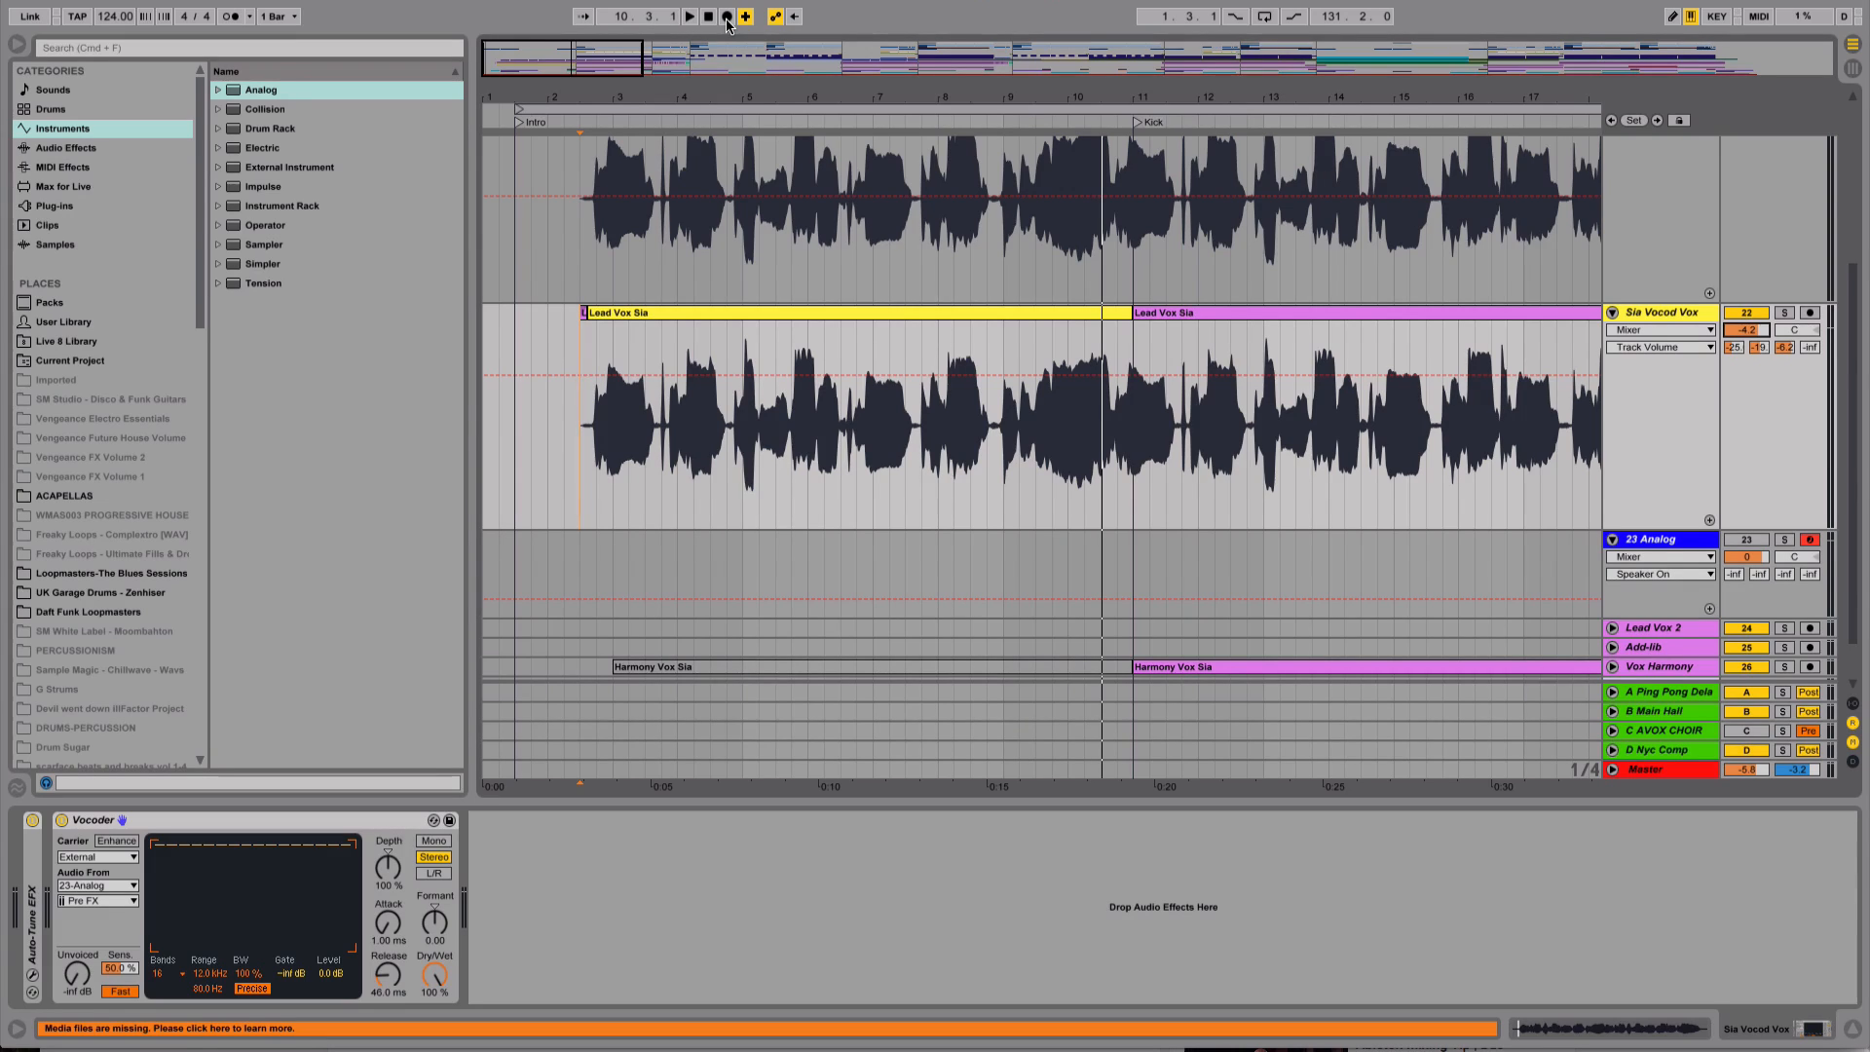
- Record the chord performance as a MIDI clip on the 23 Analog track from 2.3.1 and open its notes
{"action": "left_click", "coordinate": [728, 16]}
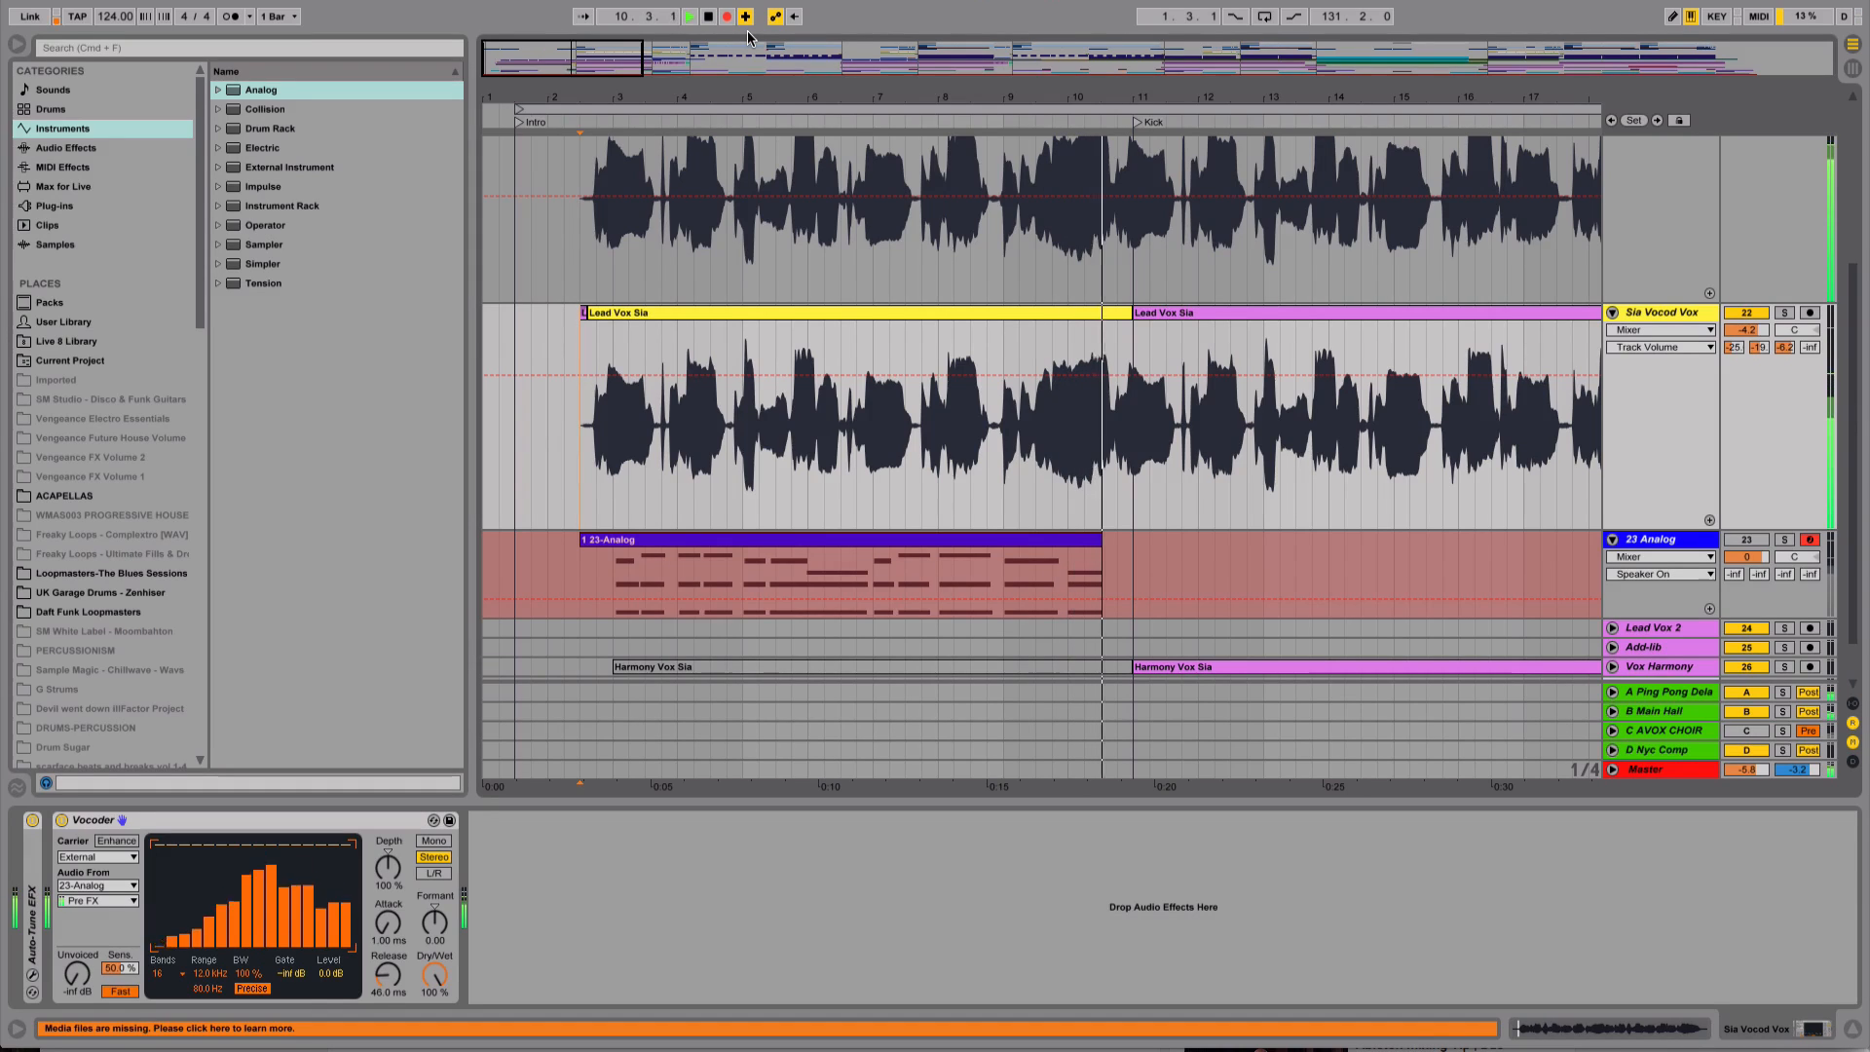
{"action": "key", "text": "space"}
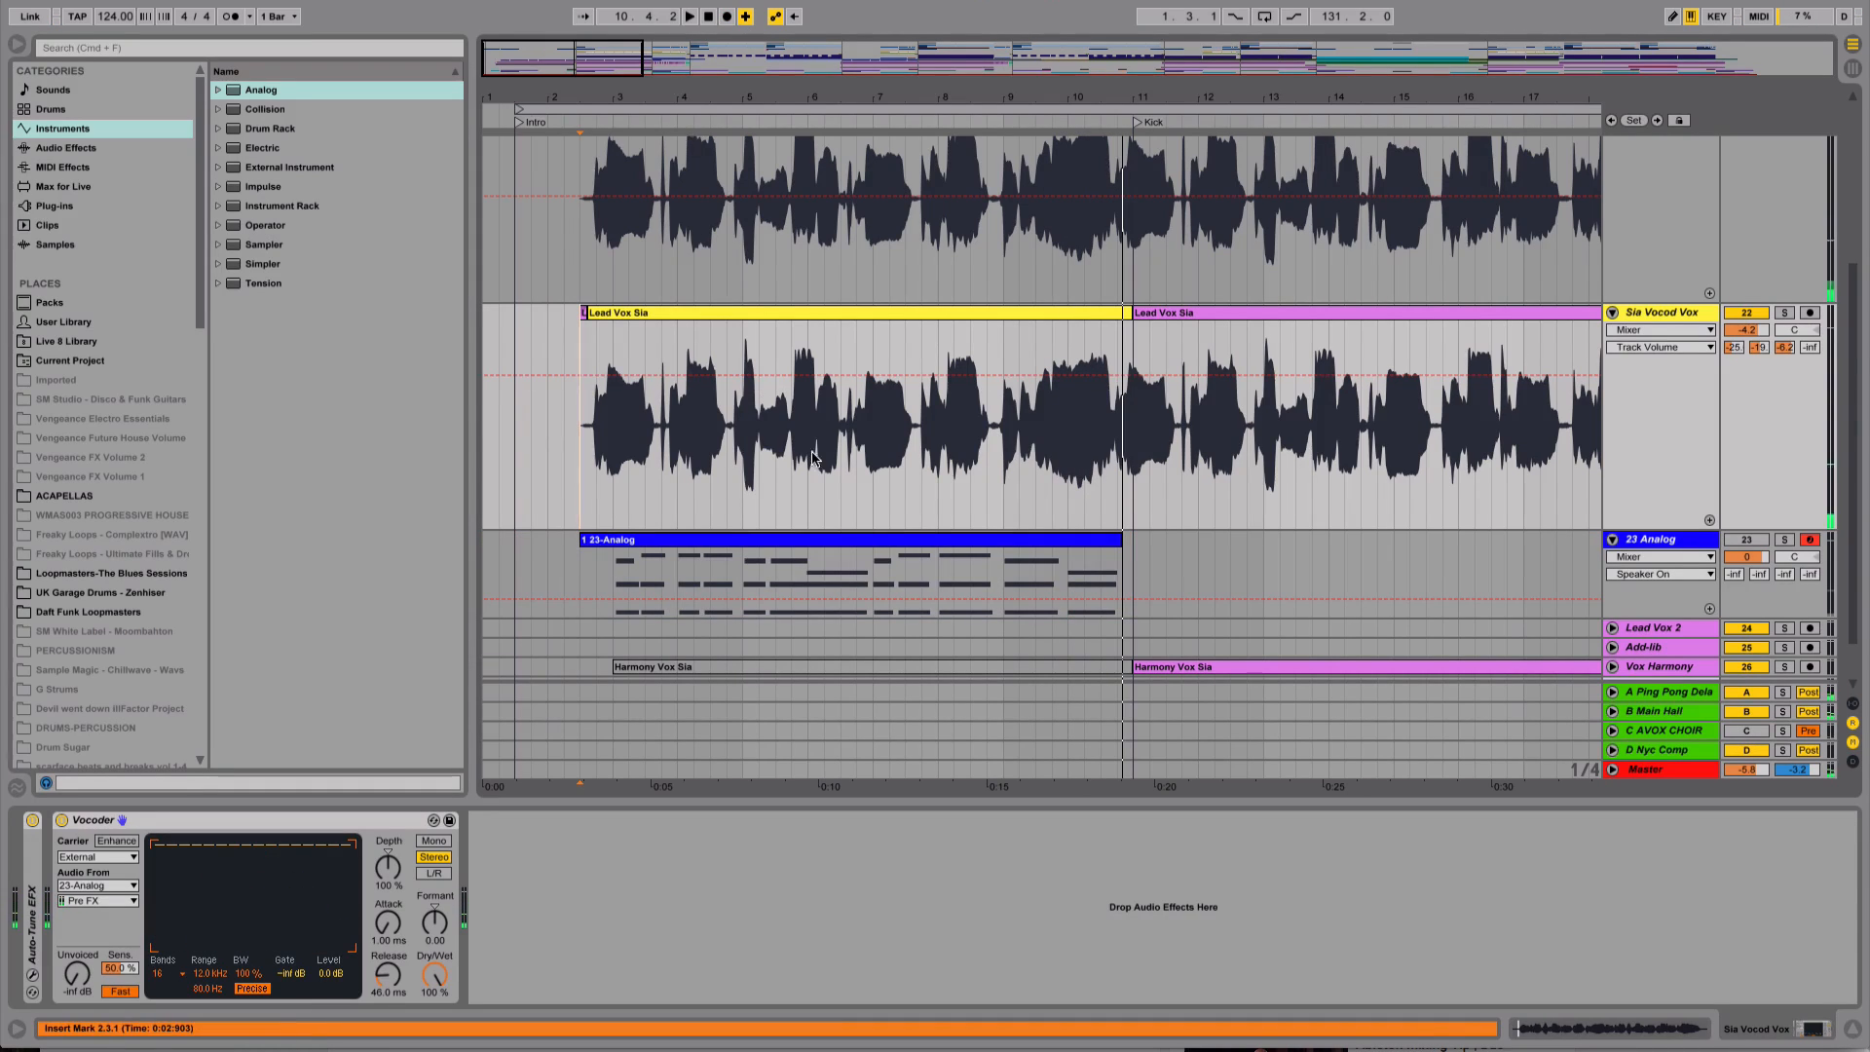
{"action": "double_click", "coordinate": [822, 541]}
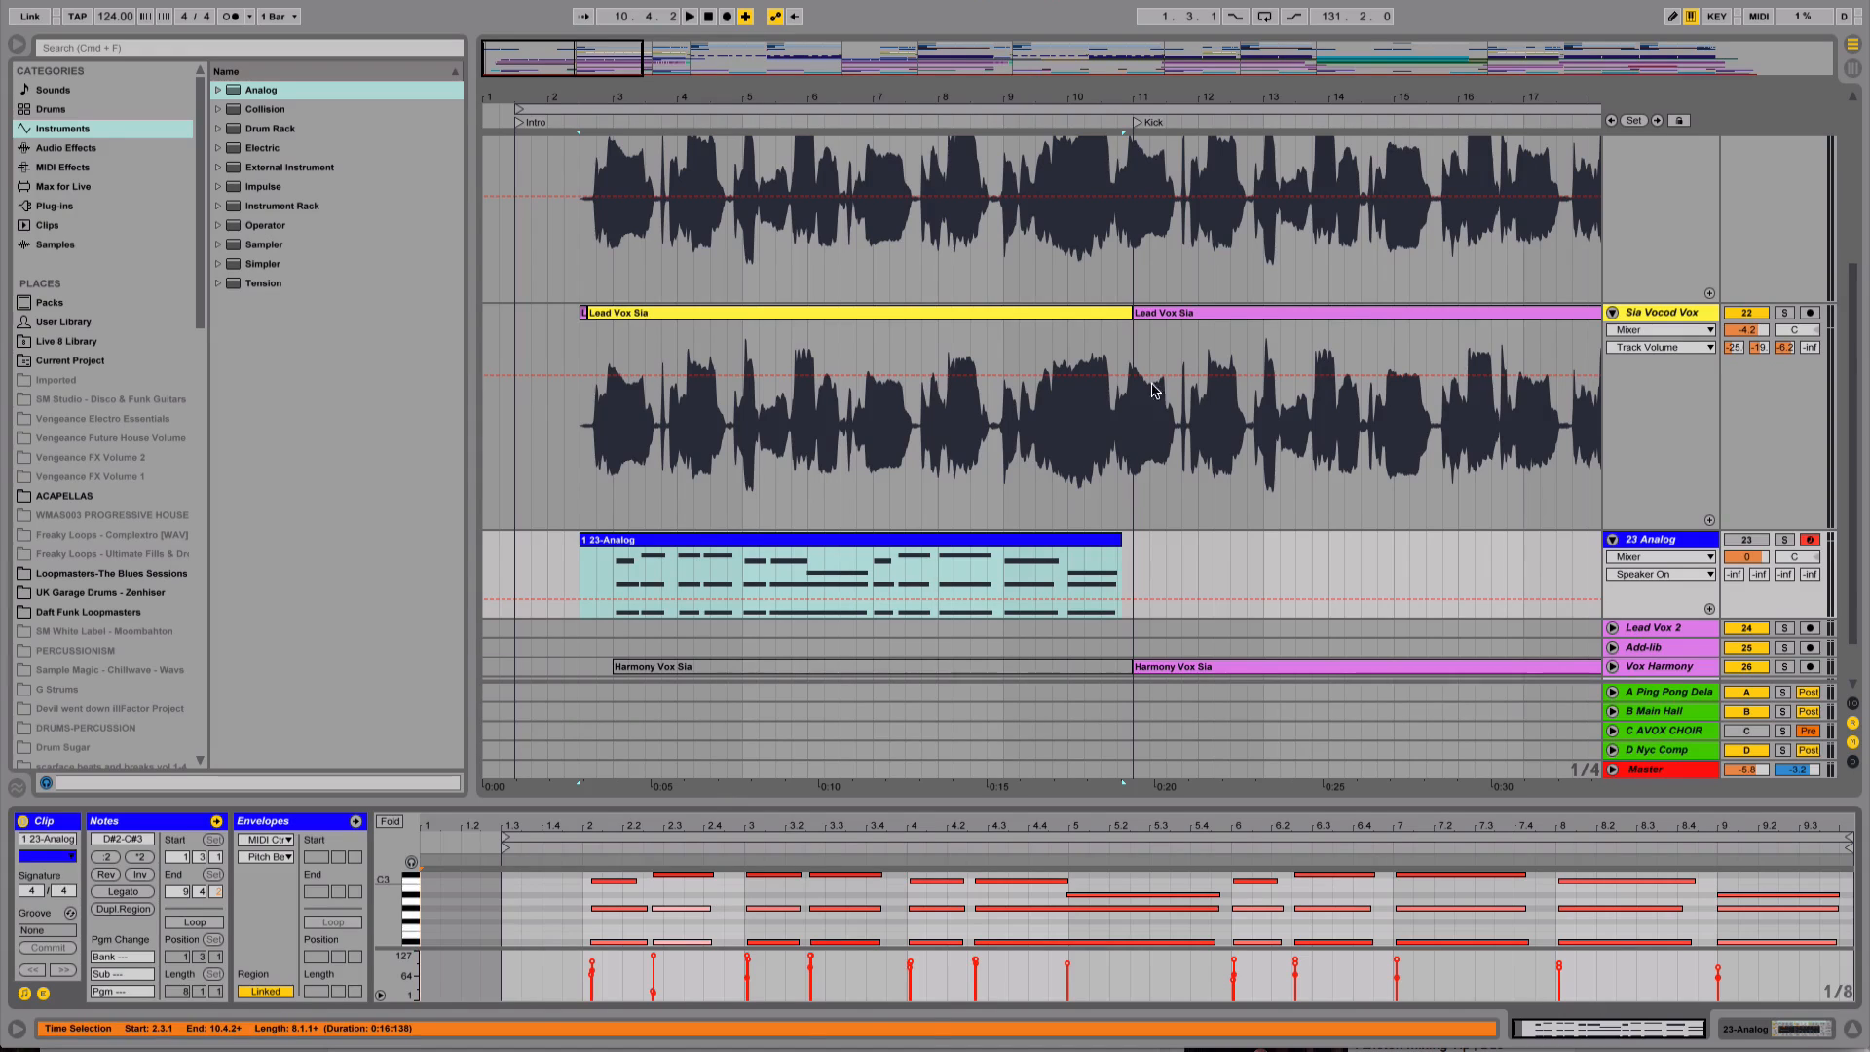
{"action": "left_click", "coordinate": [1817, 369]}
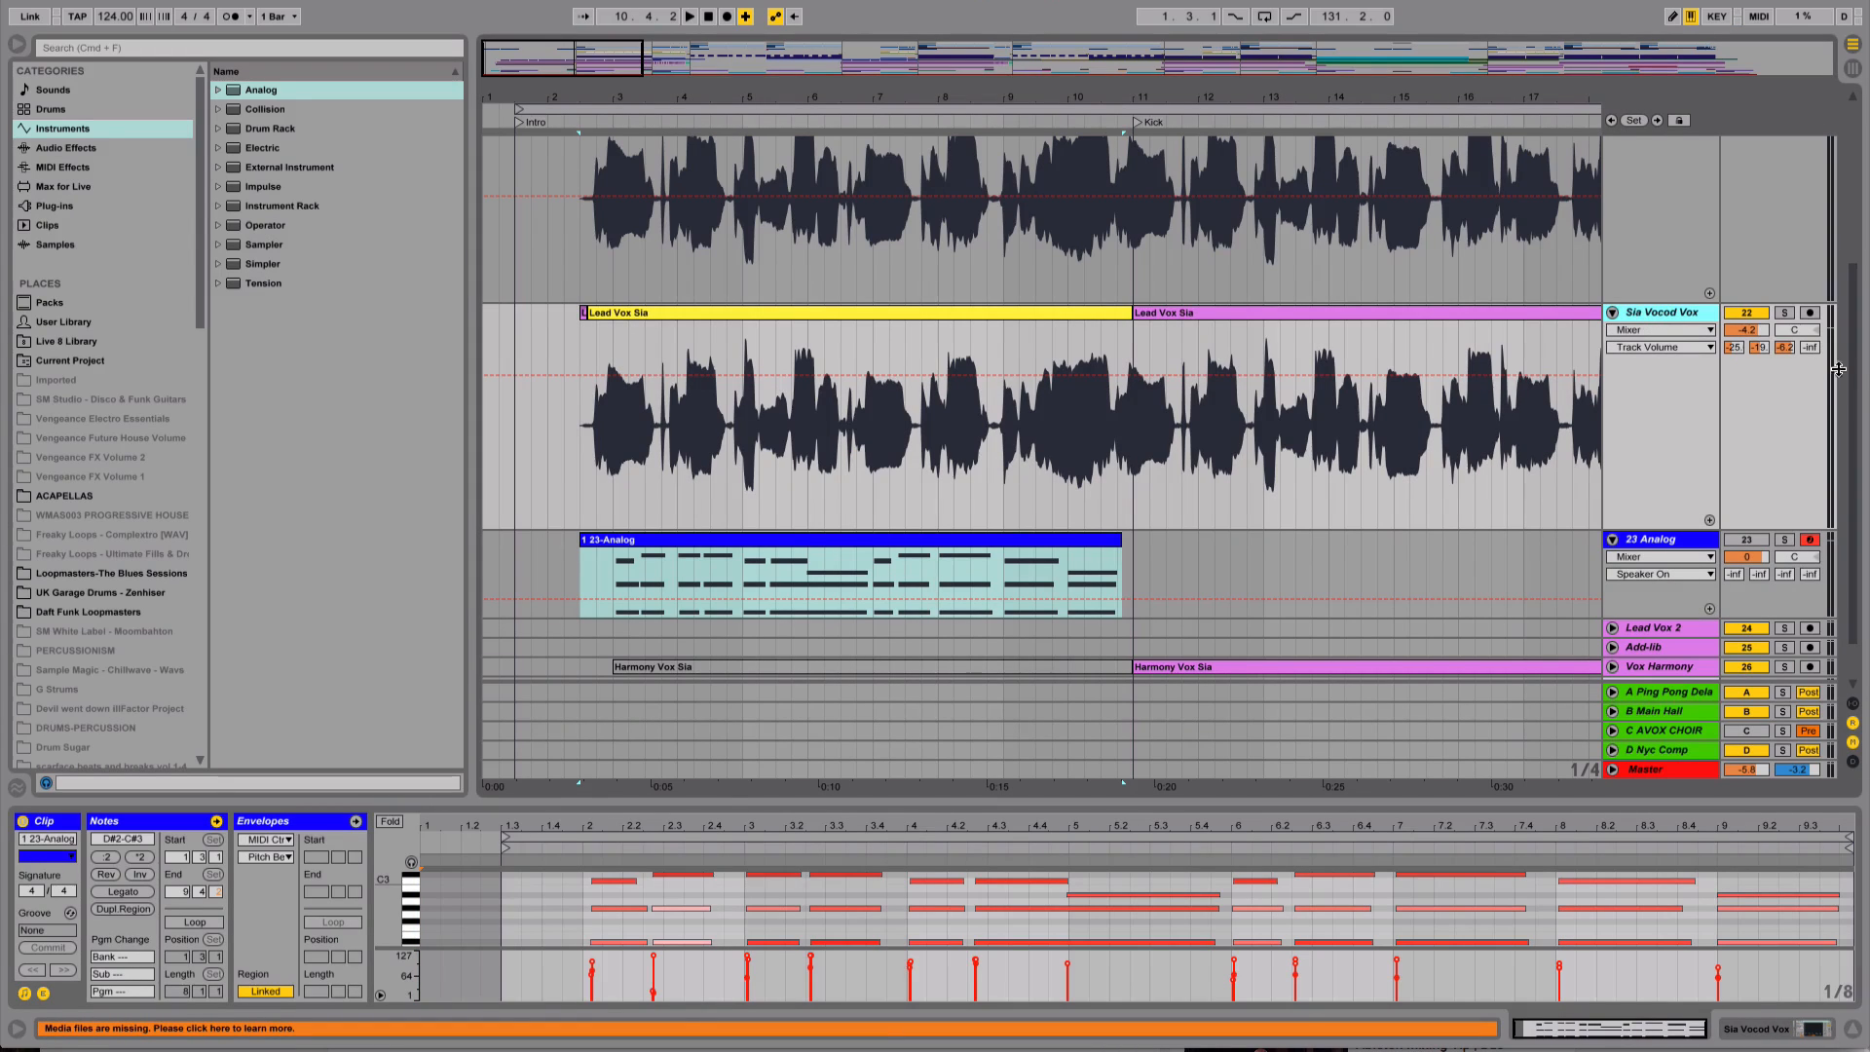